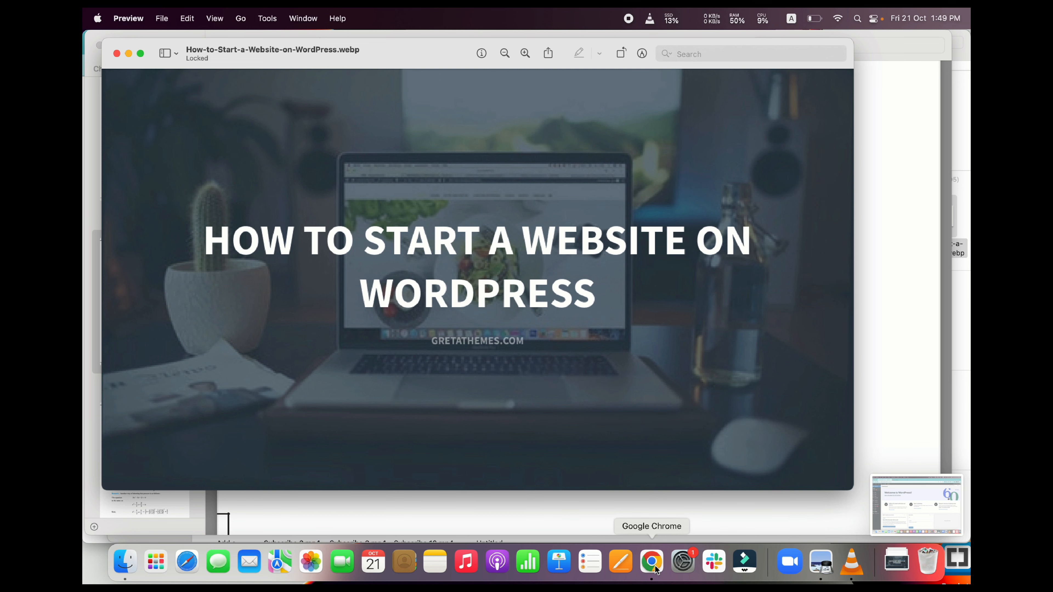
- Switch to Google Chrome, show the GretaThemes article on creating a WordPress website, and close the Downloads tab
{"action": "left_click", "coordinate": [656, 570]}
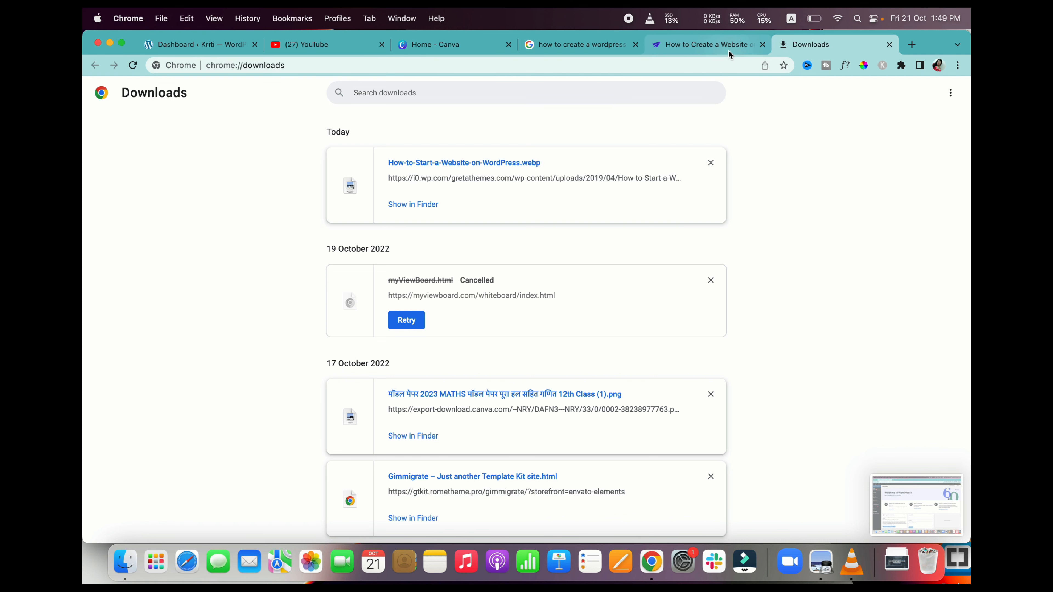
{"action": "left_click", "coordinate": [722, 44]}
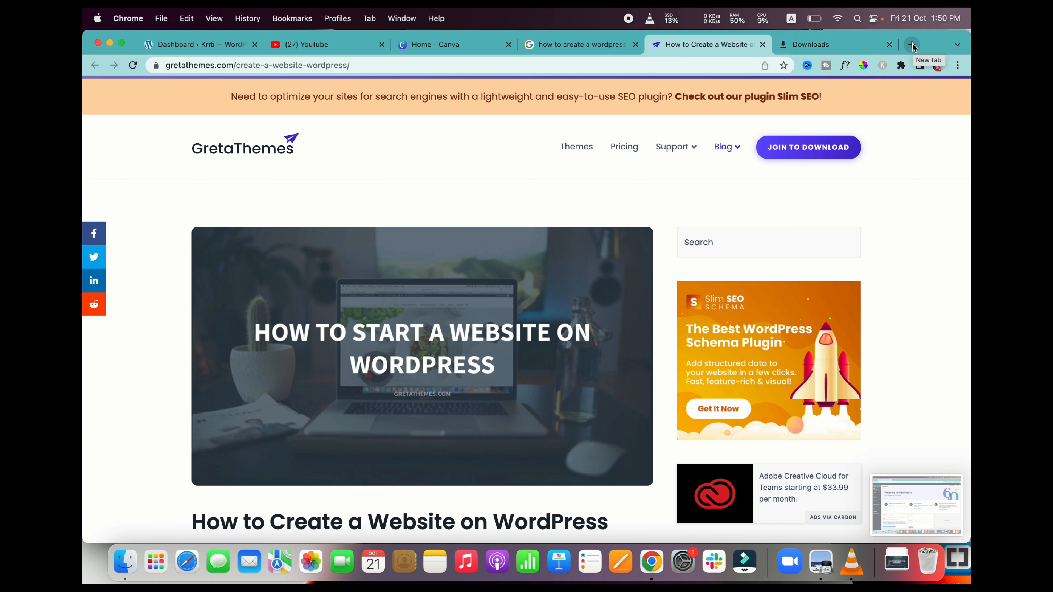
{"action": "left_click", "coordinate": [889, 45]}
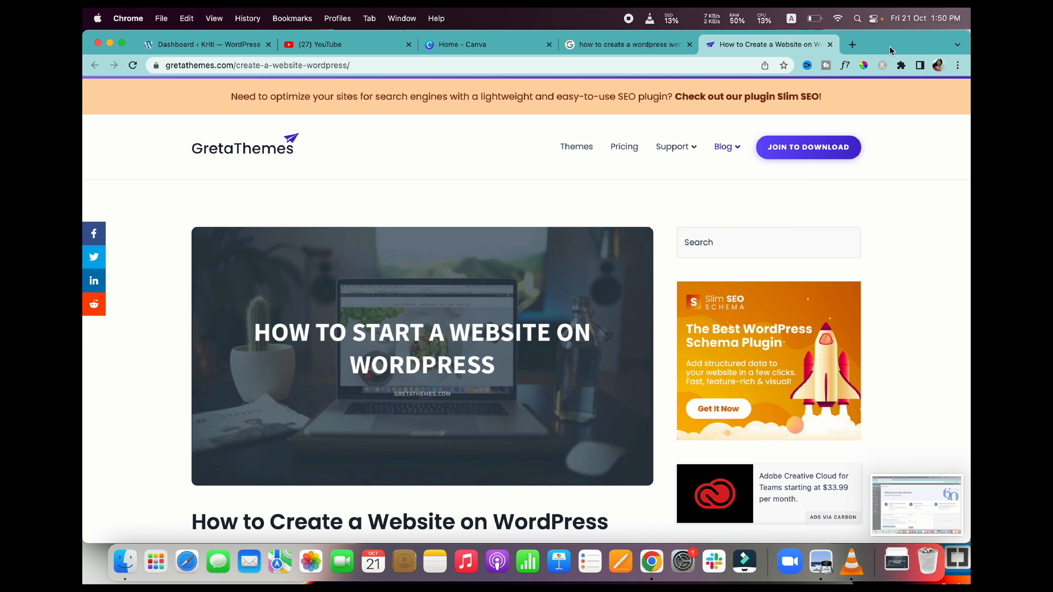
- Open the WordPress admin dashboard at relaxwoods.com/wp-admin in a new tab
{"action": "key", "text": "super+t"}
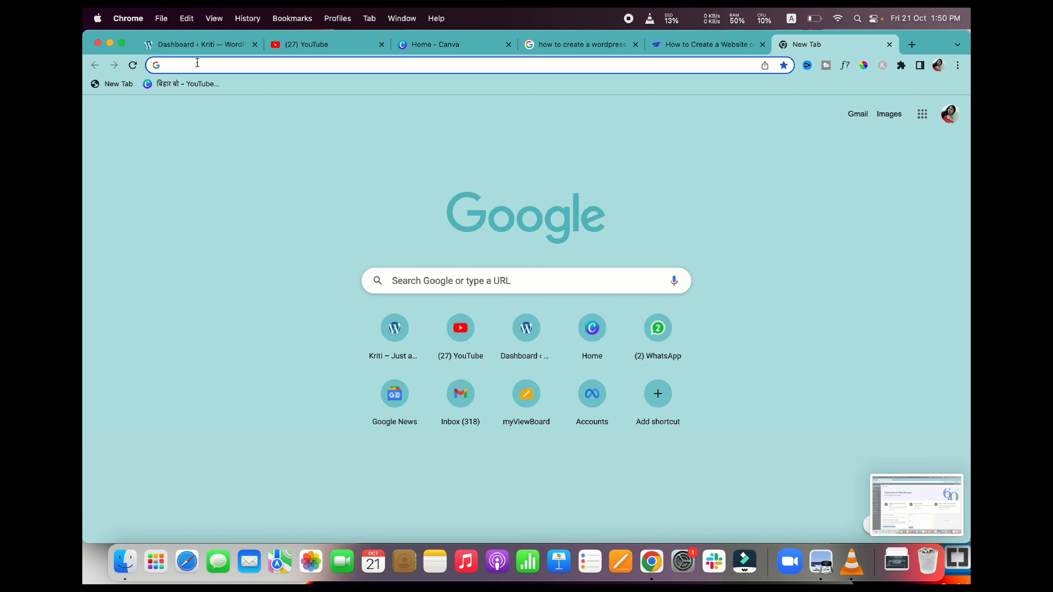
{"action": "type", "text": "relaxwoods.com"}
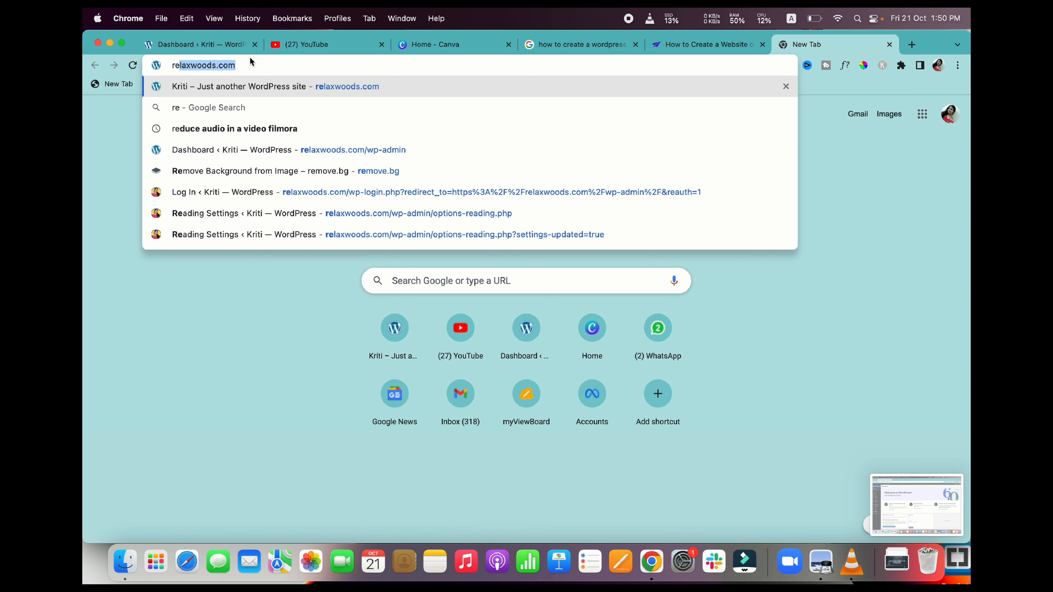
{"action": "left_click", "coordinate": [244, 68]}
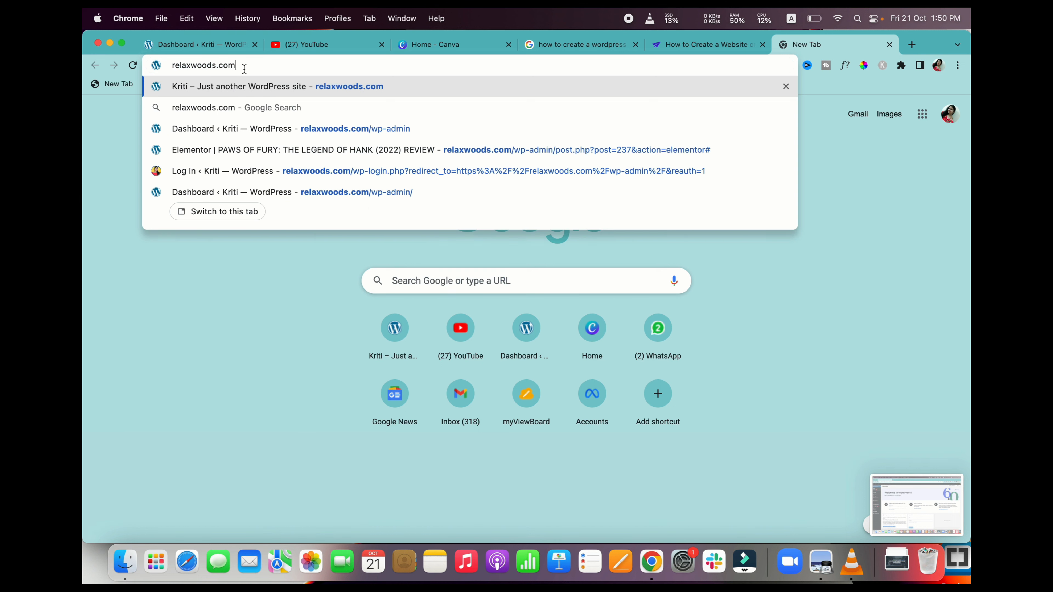
{"action": "type", "text": "/"}
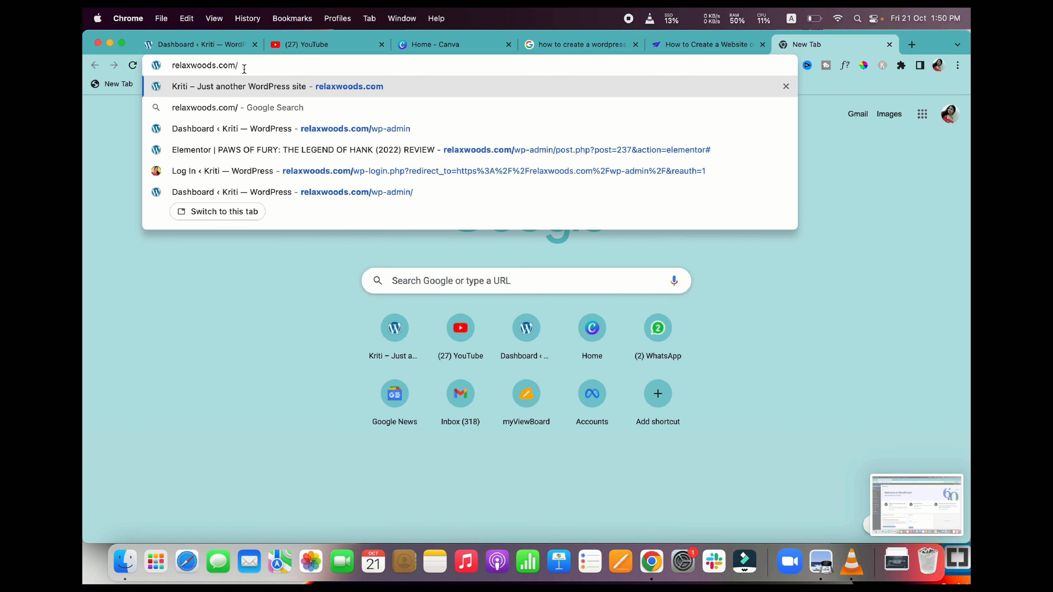
{"action": "type", "text": "wp"}
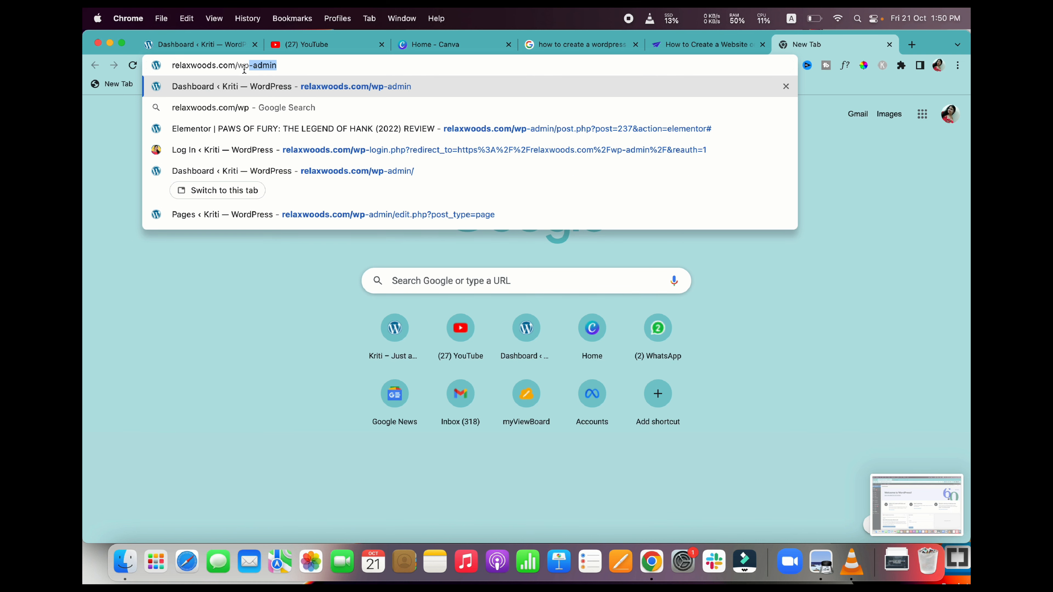
{"action": "key", "text": "Return"}
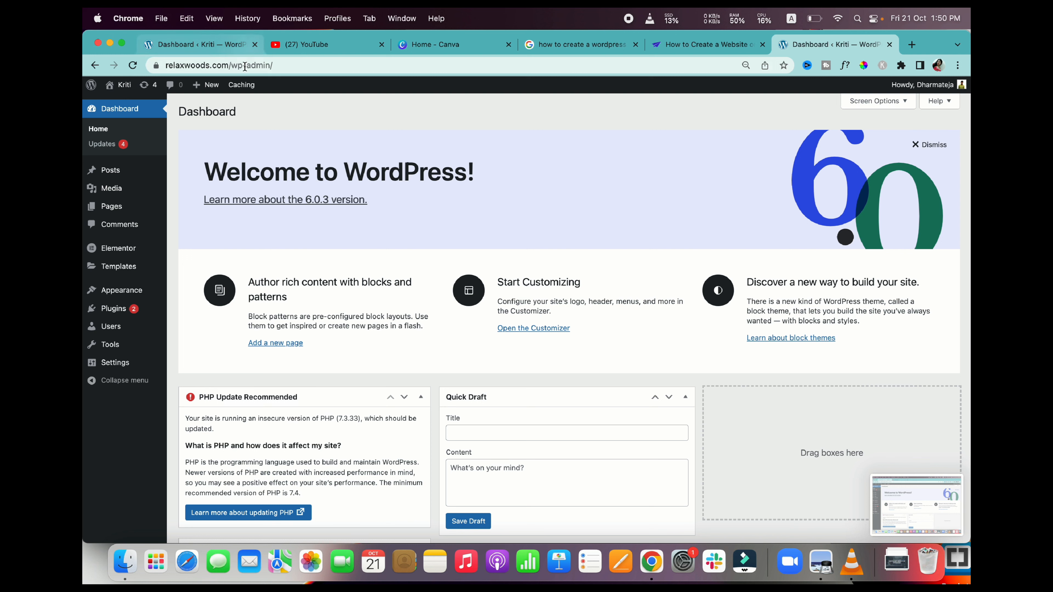
- Visit the site's public front page and return to the WordPress dashboard
{"action": "mouse_move", "coordinate": [200, 86]}
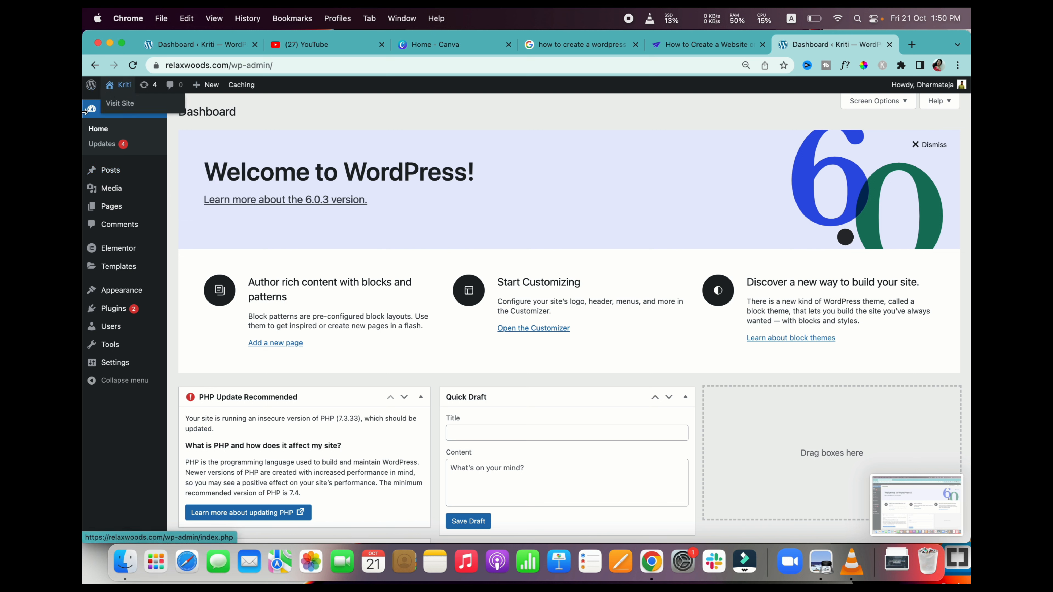
{"action": "mouse_move", "coordinate": [106, 96]}
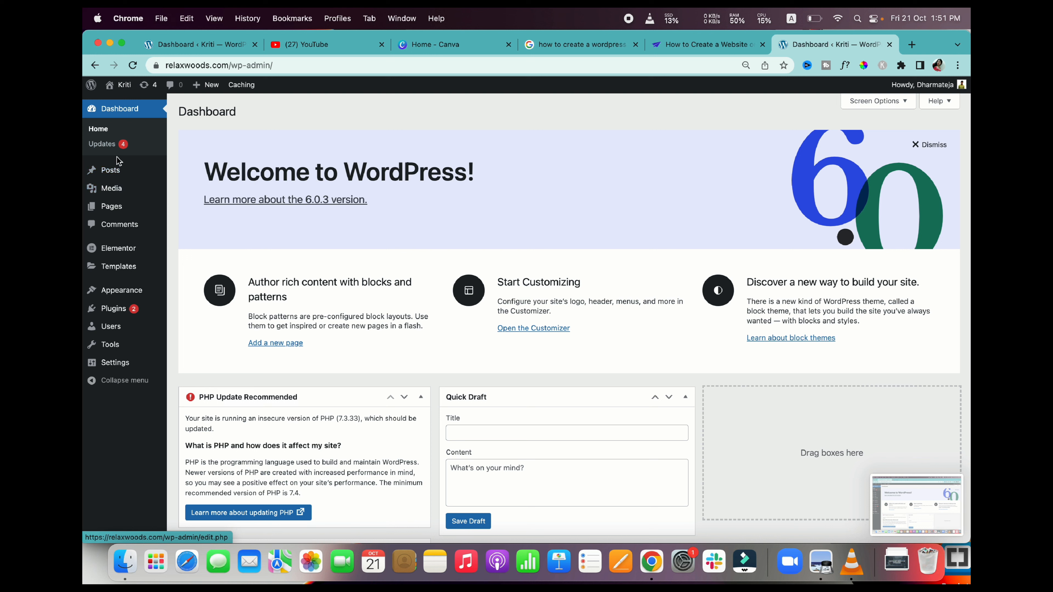
{"action": "mouse_move", "coordinate": [111, 170]}
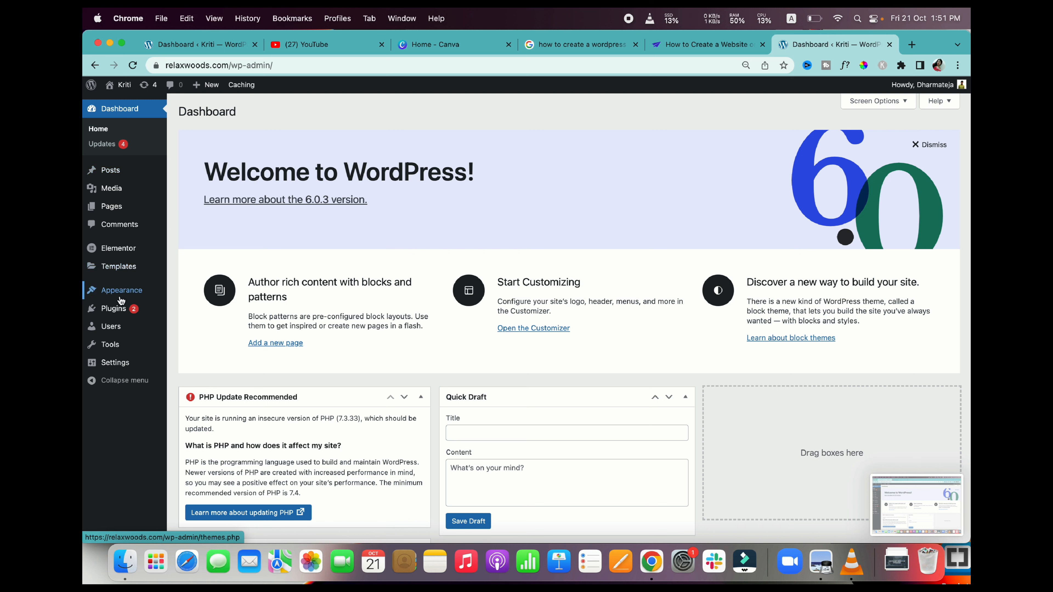
{"action": "mouse_move", "coordinate": [120, 313]}
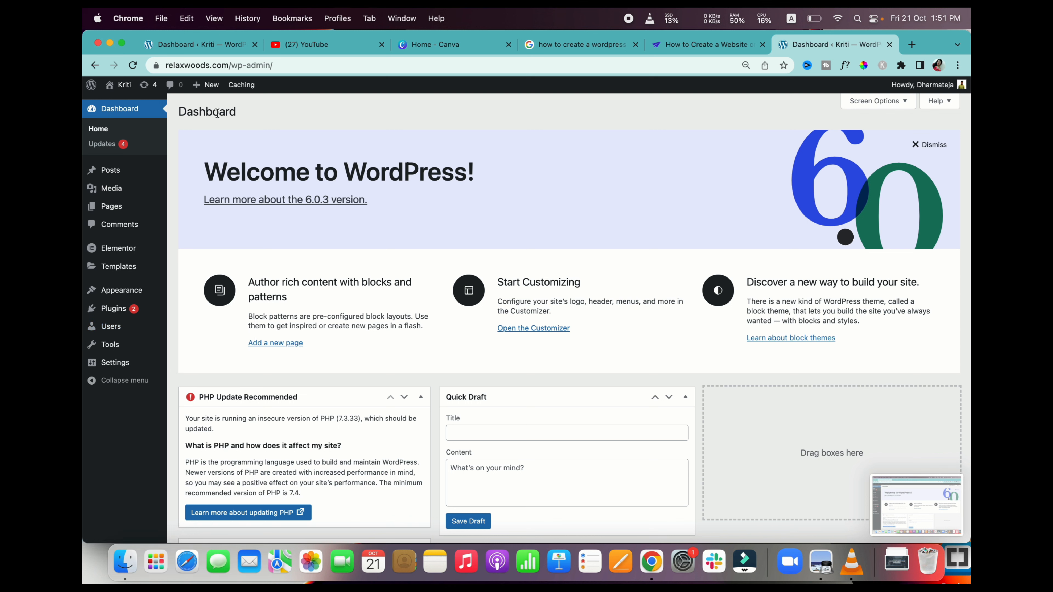
{"action": "left_click", "coordinate": [124, 107]}
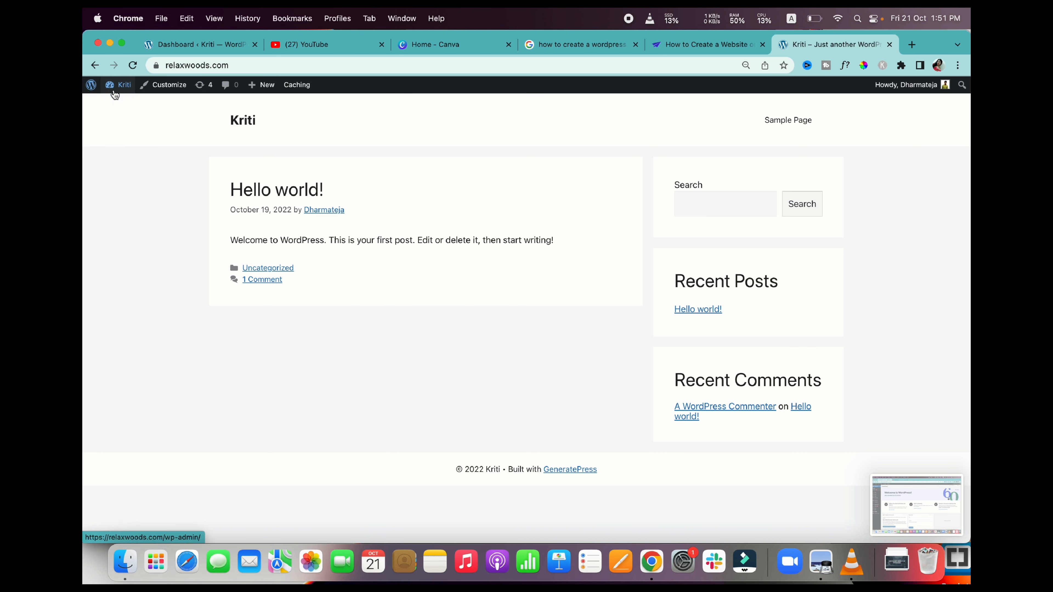
{"action": "left_click", "coordinate": [120, 105]}
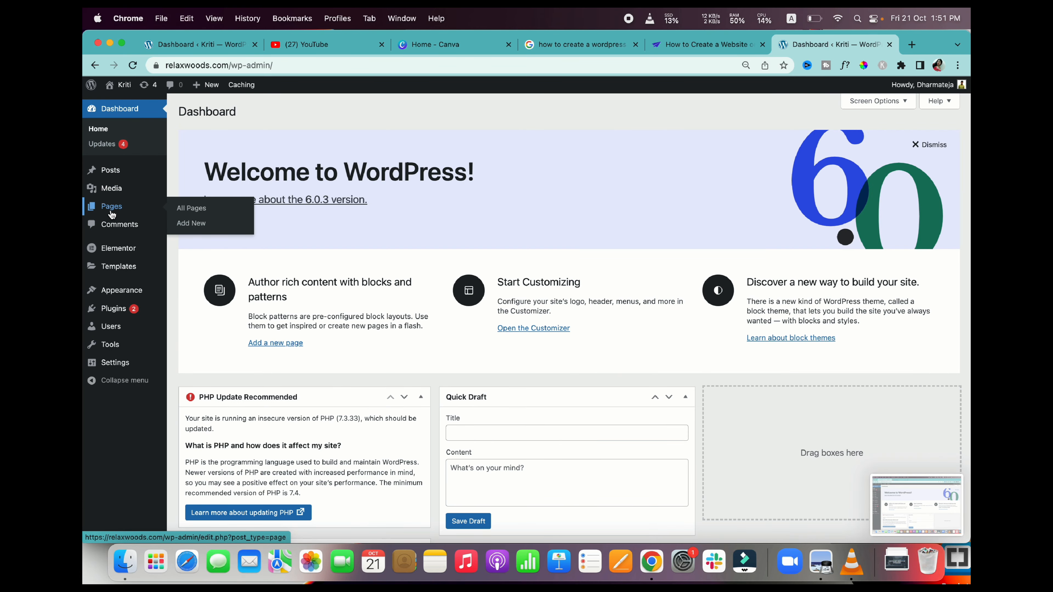
- Open the installed themes and activate the Astra theme
{"action": "mouse_move", "coordinate": [119, 251]}
{"action": "mouse_move", "coordinate": [120, 293]}
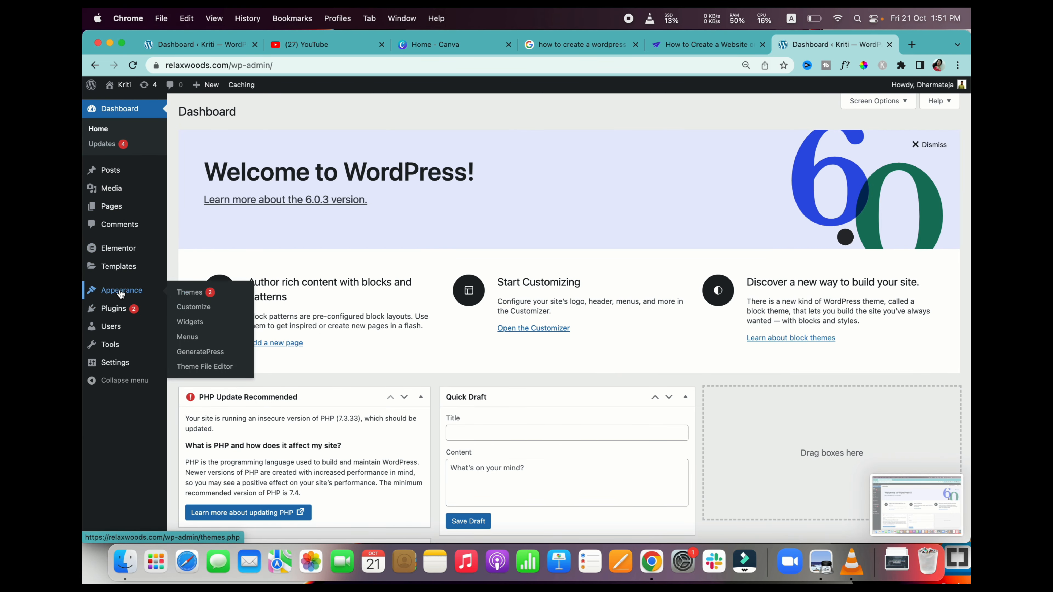
{"action": "left_click", "coordinate": [190, 296]}
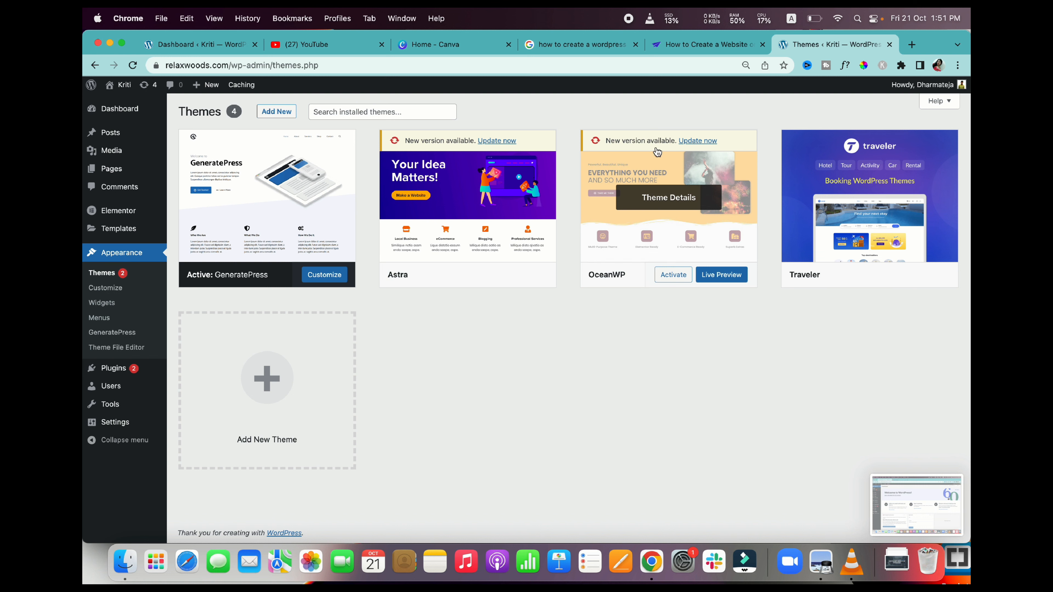
{"action": "left_click", "coordinate": [474, 276]}
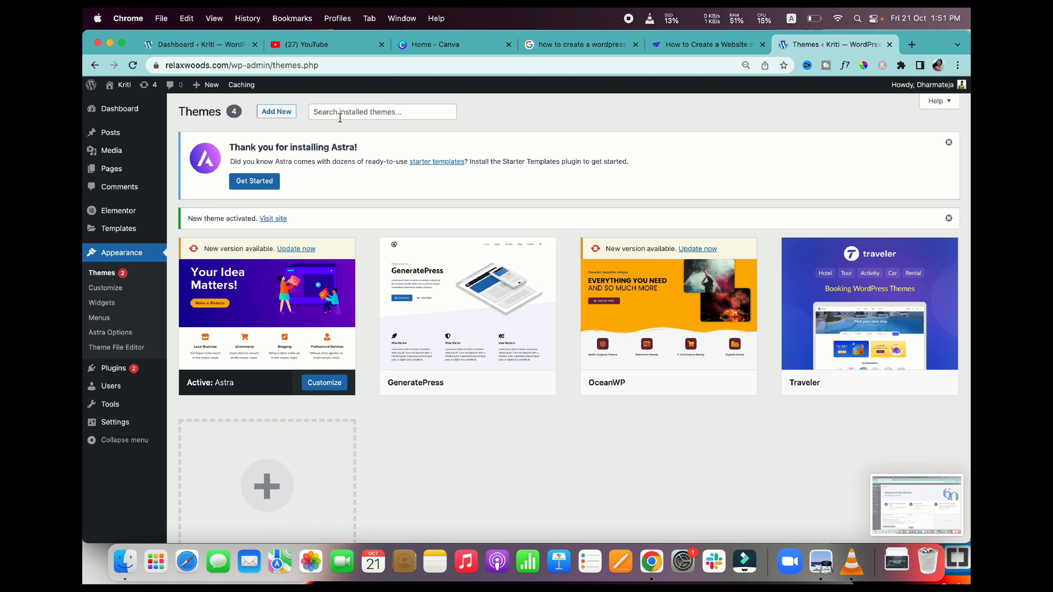
- Search the installed themes for "astra"
{"action": "left_click", "coordinate": [388, 115]}
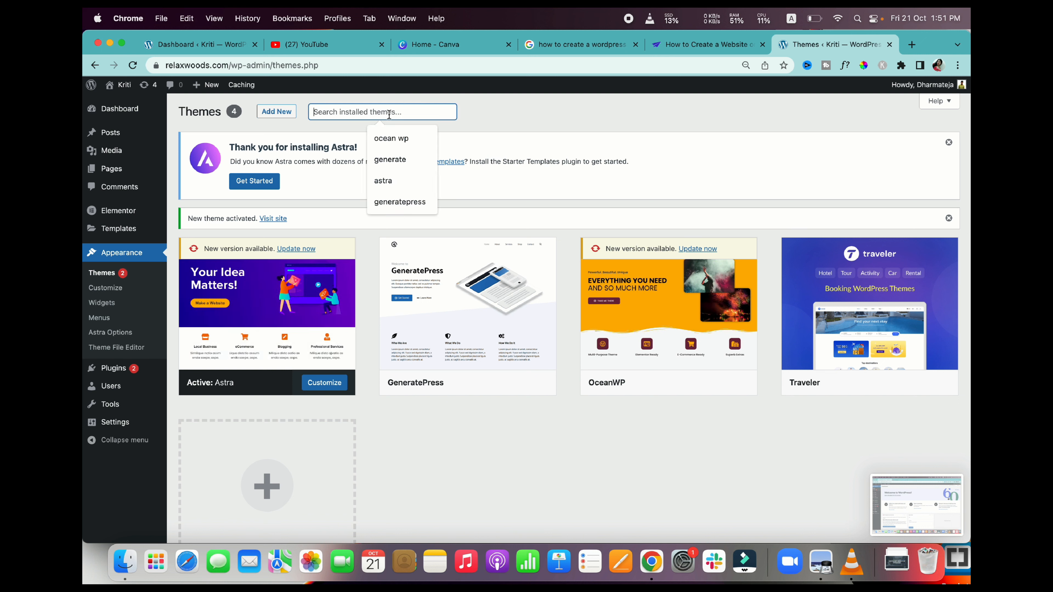
{"action": "type", "text": "astrea"}
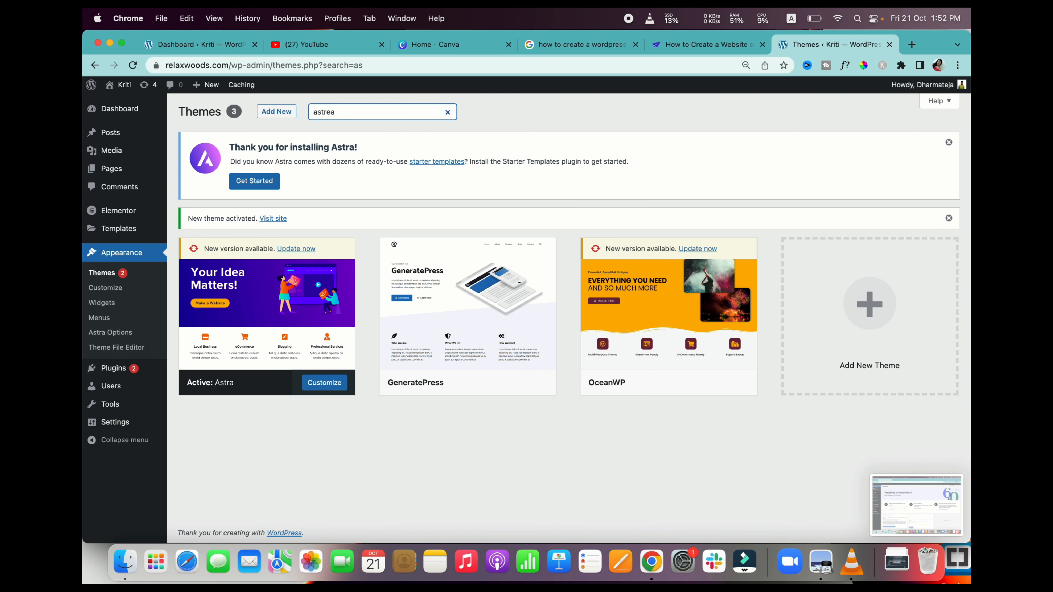
{"action": "key", "text": "BackSpace"}
{"action": "key", "text": "BackSpace"}
{"action": "type", "text": "a"}
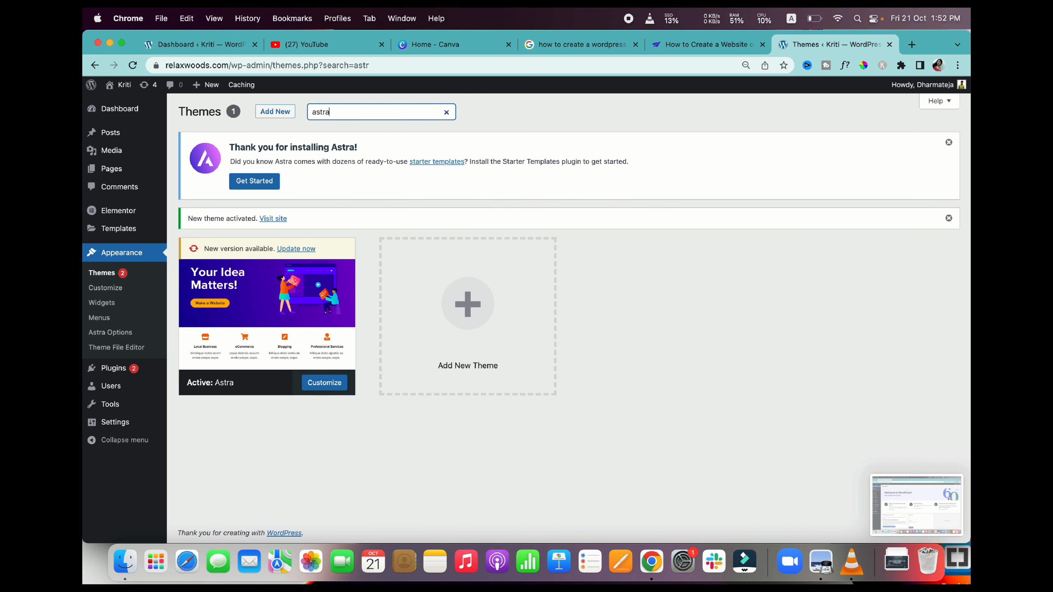
- Replace the installed themes search with "ocean wp"
{"action": "key", "text": "BackSpace"}
{"action": "key", "text": "BackSpace"}
{"action": "key", "text": "BackSpace"}
{"action": "key", "text": "BackSpace"}
{"action": "key", "text": "BackSpace"}
{"action": "type", "text": "ocean "}
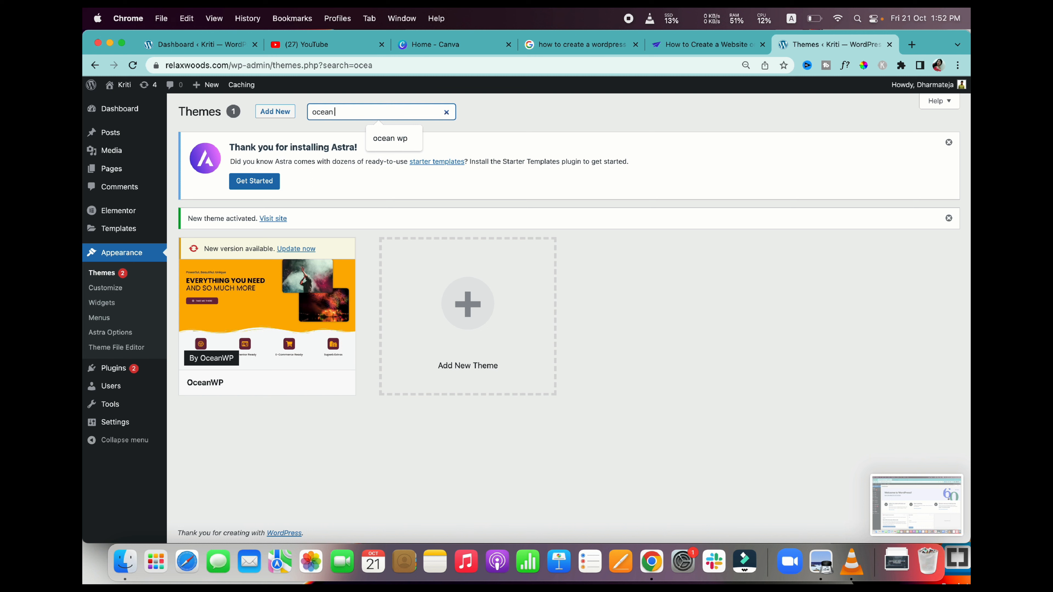
{"action": "type", "text": "wp"}
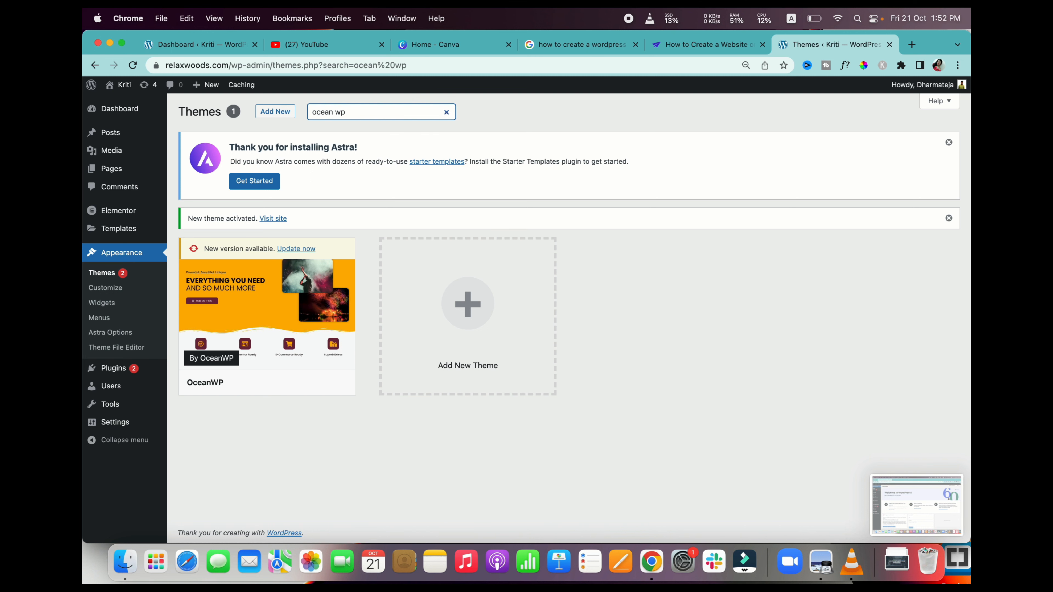
- Open the OceanWP theme's details and activate the theme
{"action": "mouse_move", "coordinate": [292, 392]}
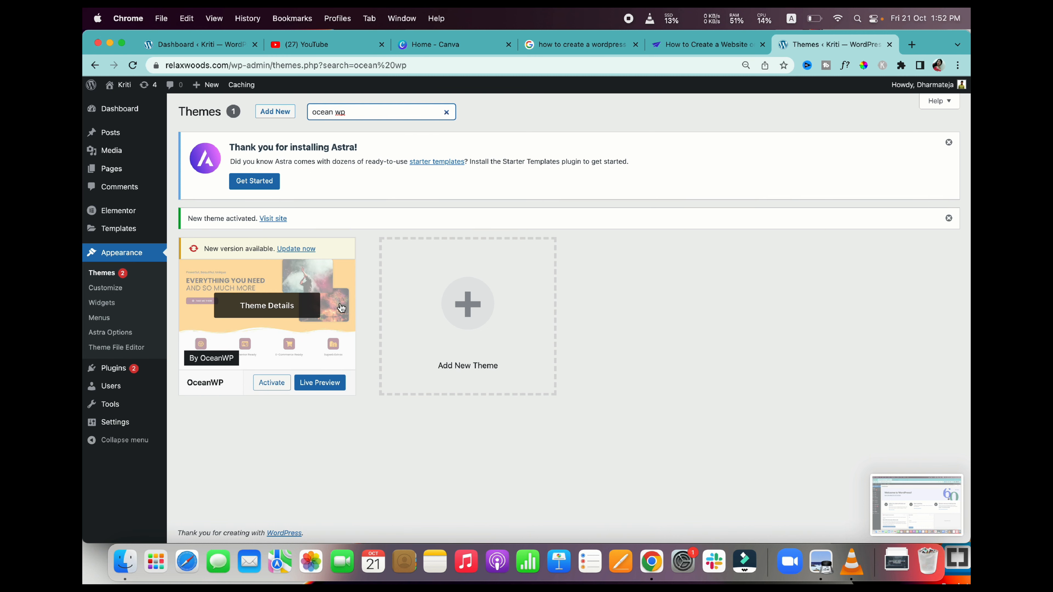
{"action": "left_click", "coordinate": [336, 311]}
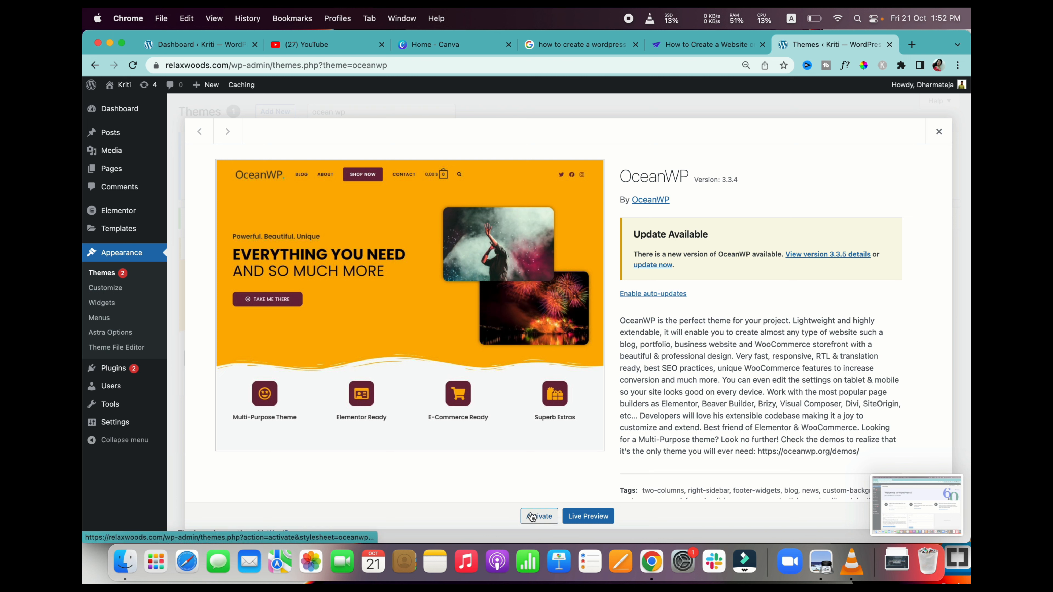
{"action": "left_click", "coordinate": [541, 517]}
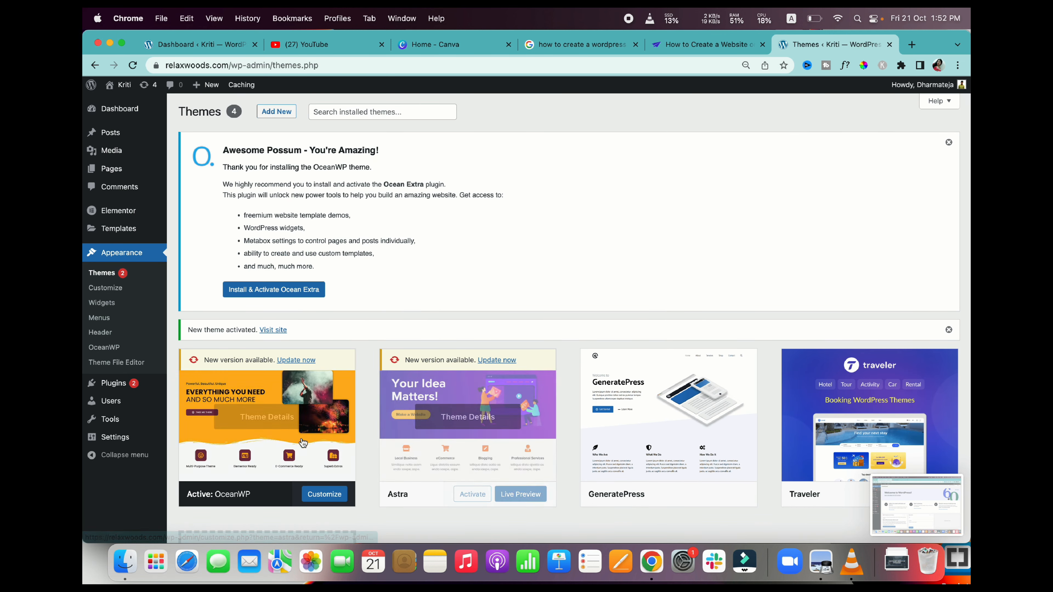
- Review the preview, description and tags in the active OceanWP theme's details, and close them
{"action": "left_click", "coordinate": [267, 463]}
{"action": "scroll", "coordinate": [705, 434], "scroll_direction": "down", "scroll_amount": 2}
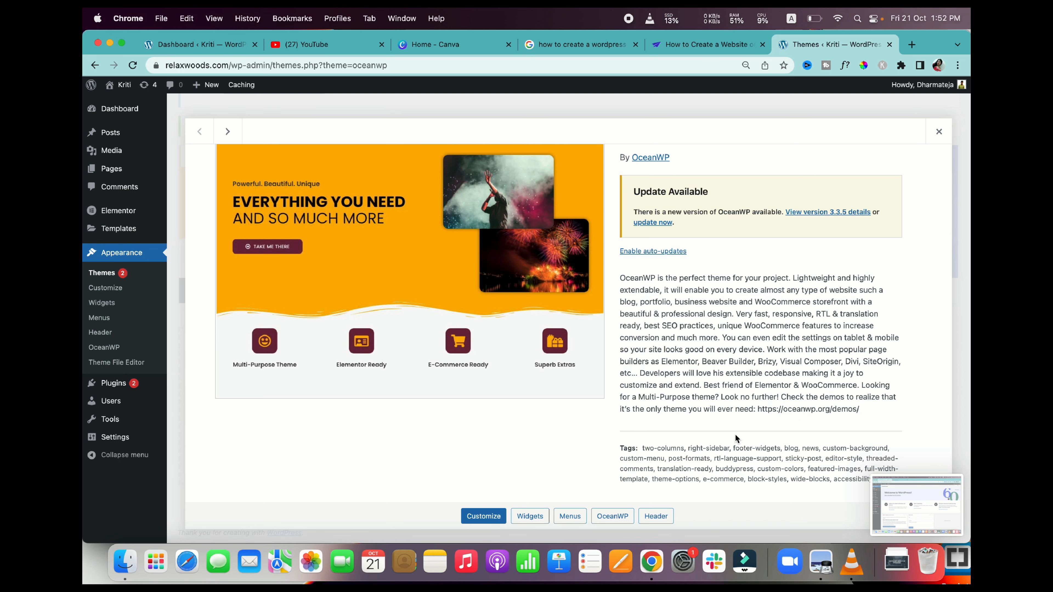
{"action": "left_click", "coordinate": [939, 131]}
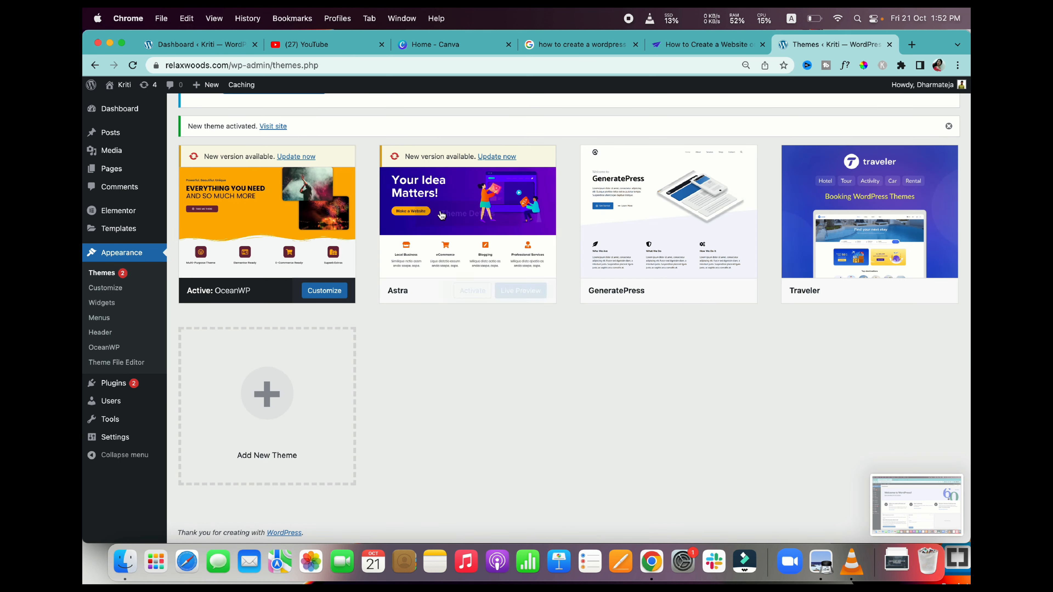
{"action": "left_click", "coordinate": [261, 210]}
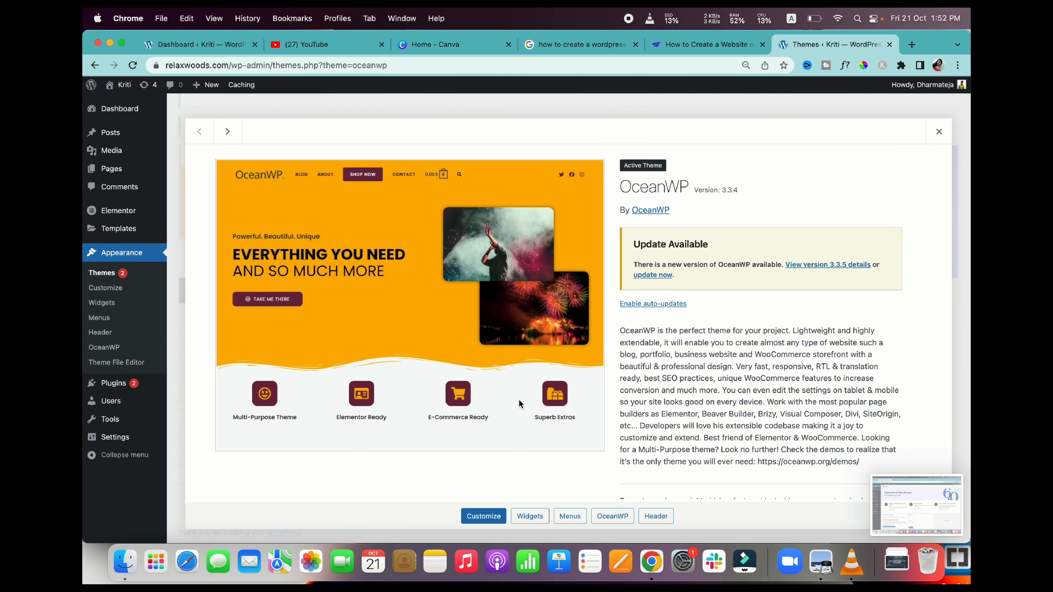
{"action": "scroll", "coordinate": [519, 400], "scroll_direction": "down", "scroll_amount": 2}
{"action": "scroll", "coordinate": [519, 400], "scroll_direction": "up", "scroll_amount": 2}
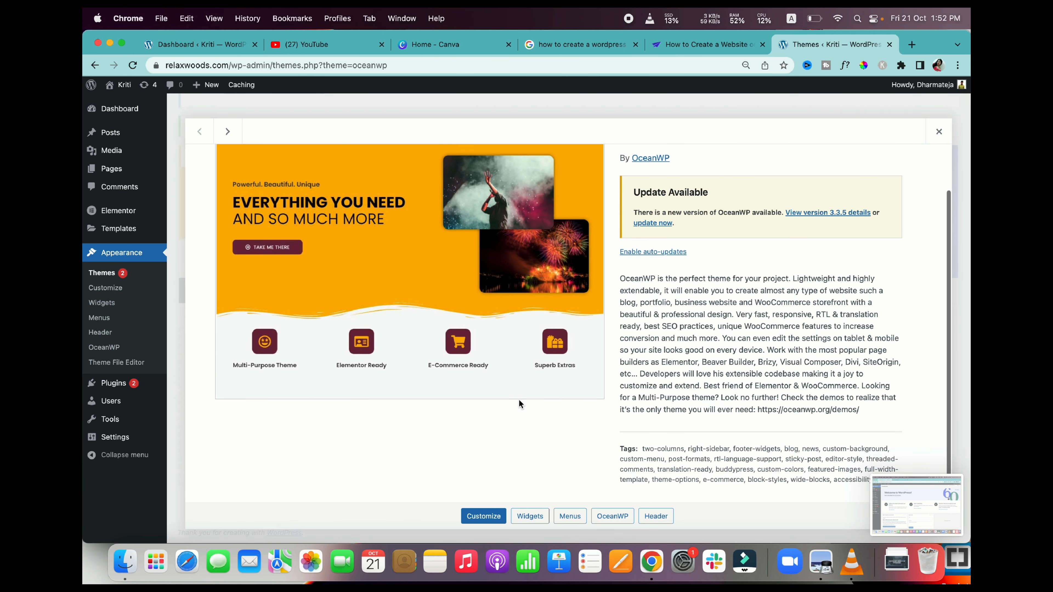
{"action": "left_click", "coordinate": [939, 132]}
- Make Astra the active theme again in place of OceanWP
{"action": "left_click", "coordinate": [472, 291]}
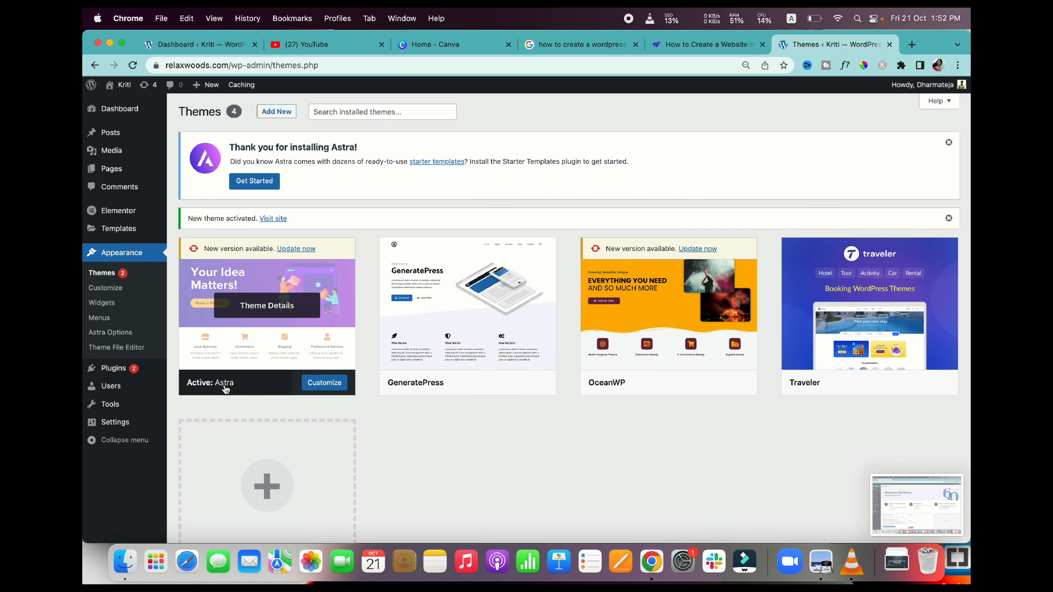
- Open the list of installed plugins
{"action": "mouse_move", "coordinate": [120, 211]}
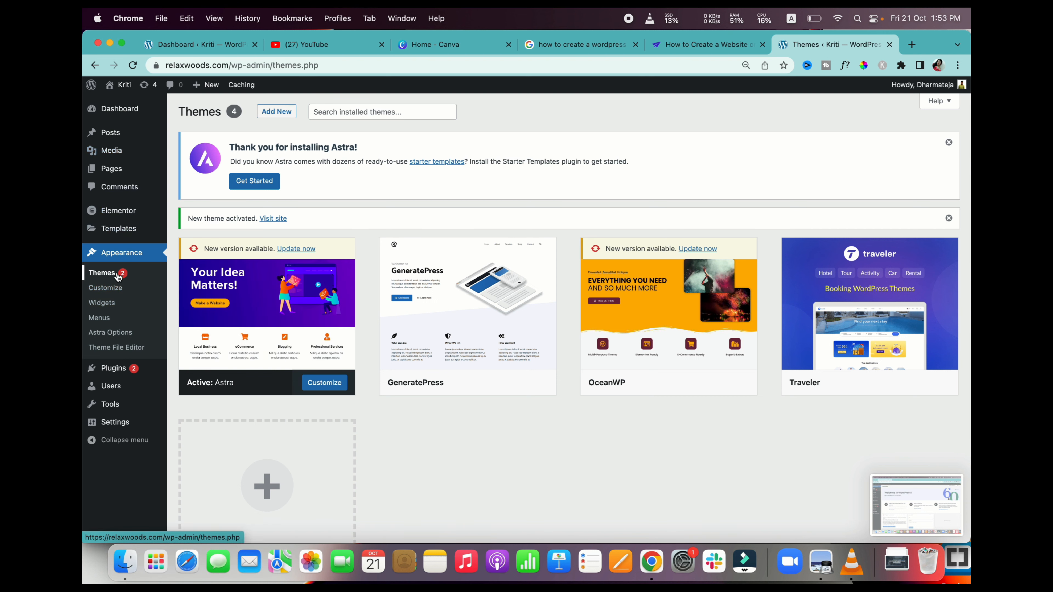
{"action": "left_click", "coordinate": [114, 368]}
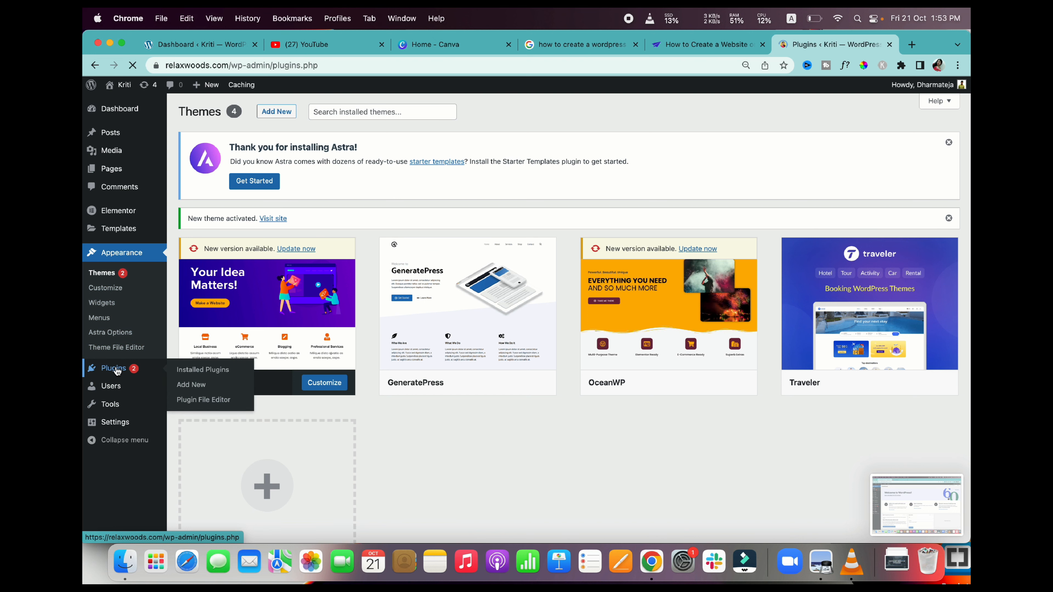
{"action": "left_click", "coordinate": [112, 367]}
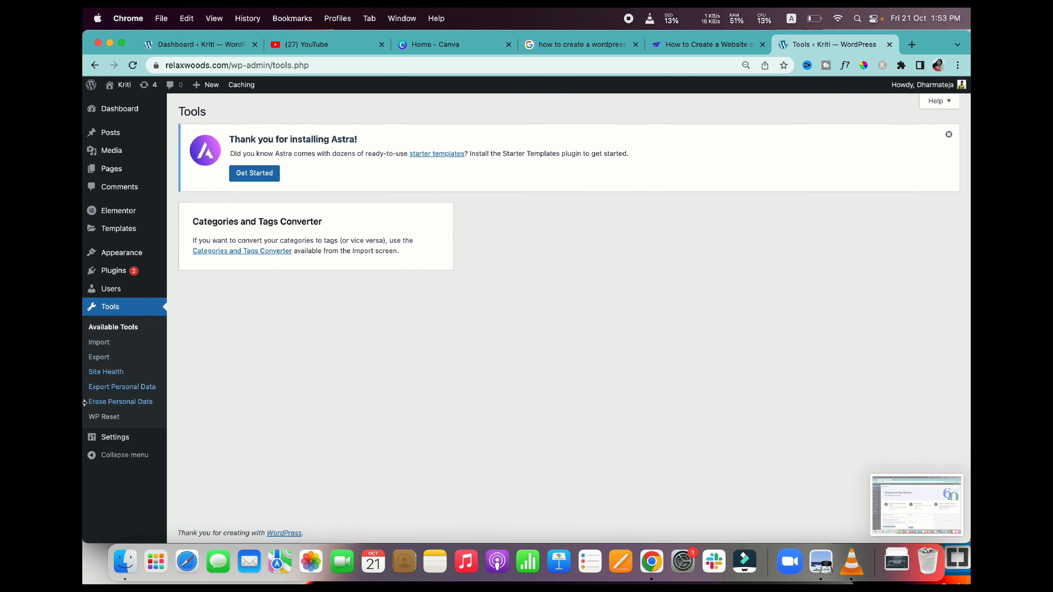
{"action": "left_click", "coordinate": [114, 274]}
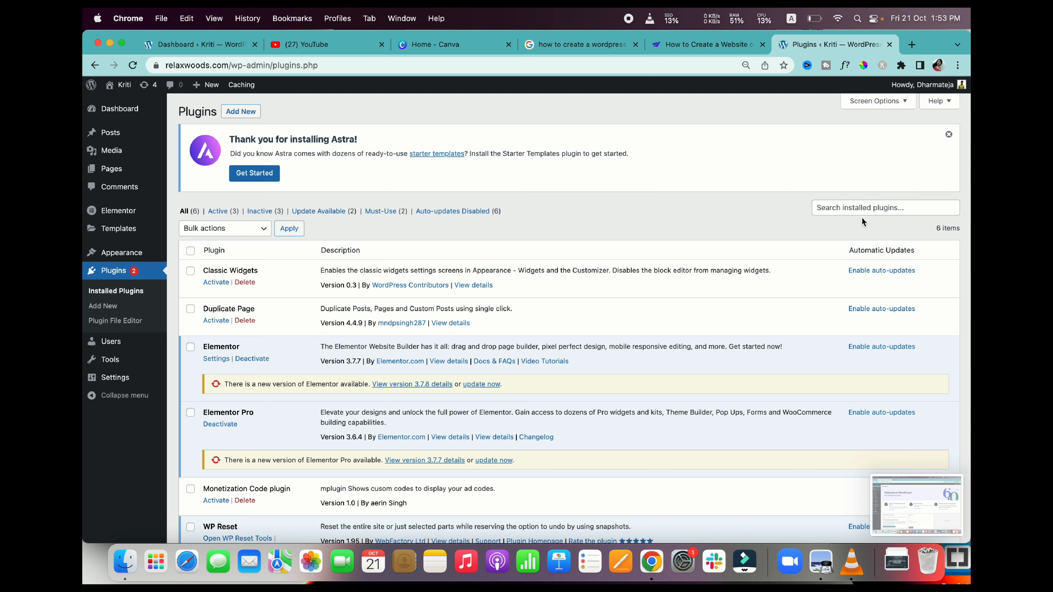
- Search the installed plugins for "elementor"
{"action": "left_click", "coordinate": [851, 205]}
{"action": "type", "text": "el"}
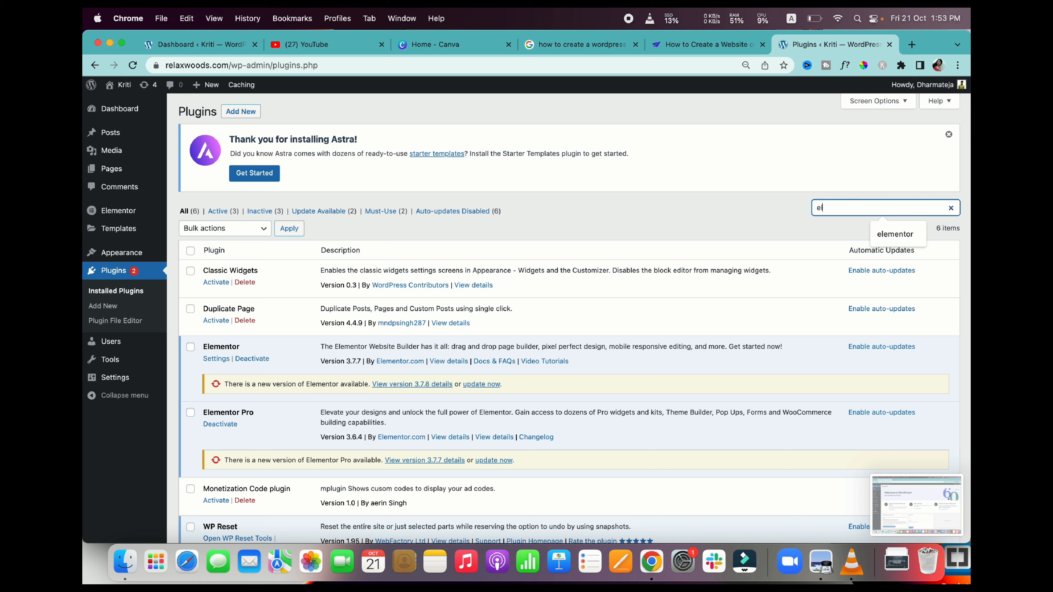
{"action": "type", "text": "ementor"}
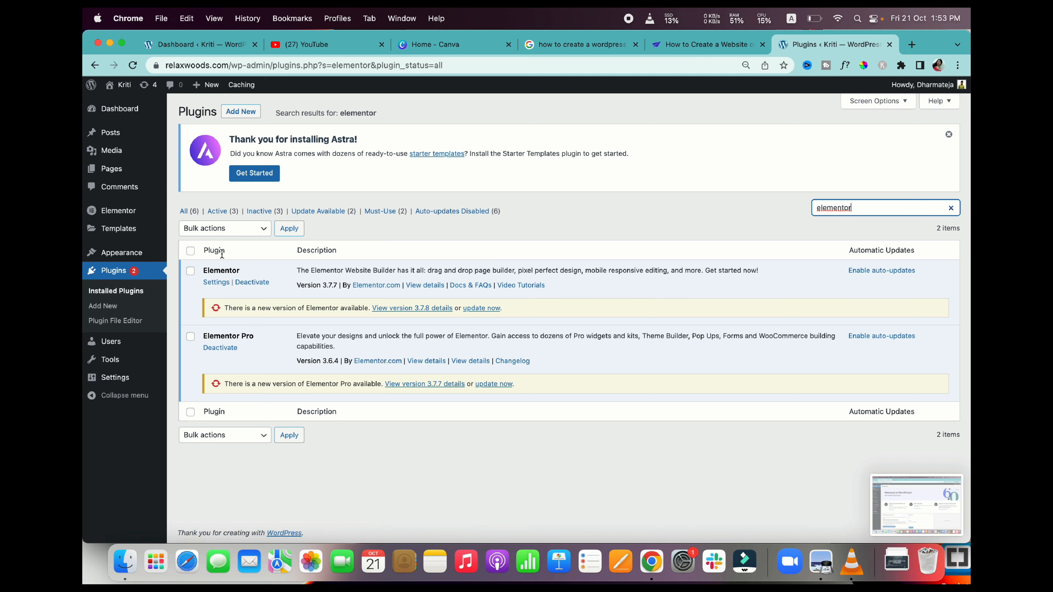
- Deactivate the Elementor plugin and activate it again
{"action": "left_click", "coordinate": [190, 271]}
{"action": "left_click", "coordinate": [249, 283]}
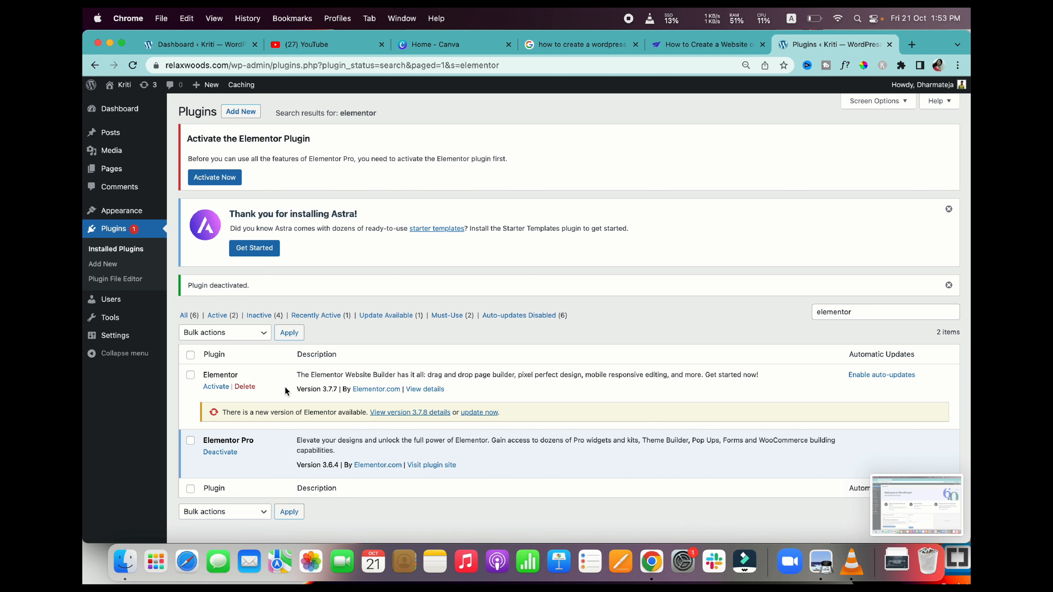
{"action": "left_click", "coordinate": [215, 387]}
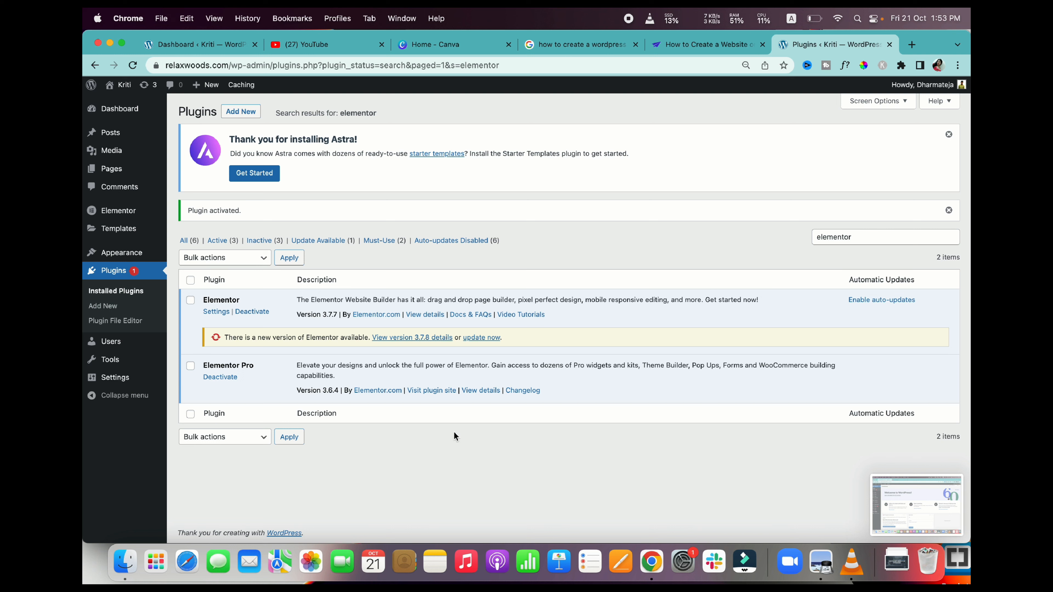
- Replace the installed plugins search with "wp cache"
{"action": "left_click", "coordinate": [952, 236]}
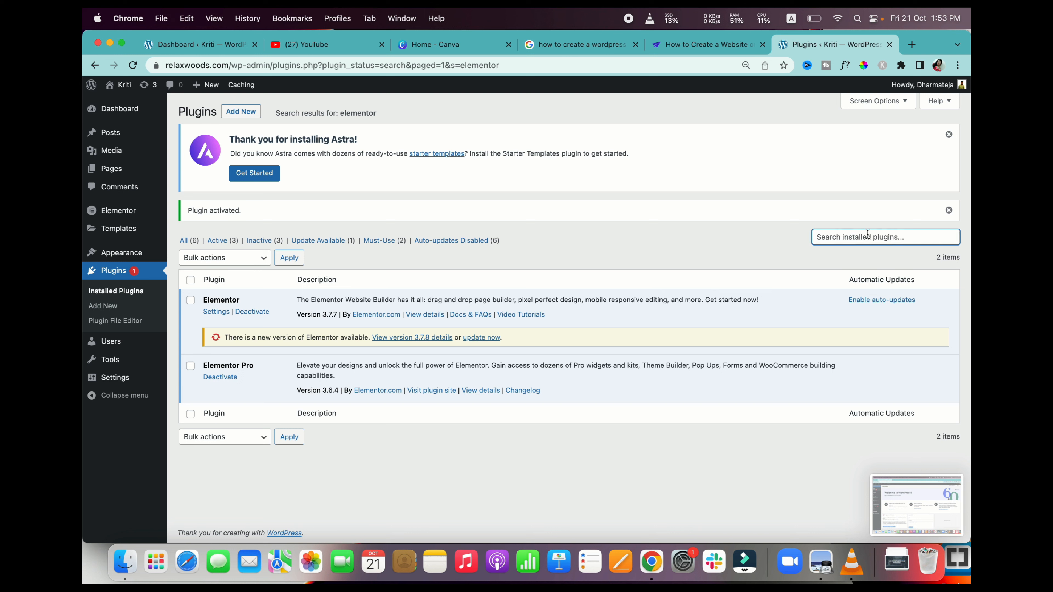
{"action": "type", "text": "wp"}
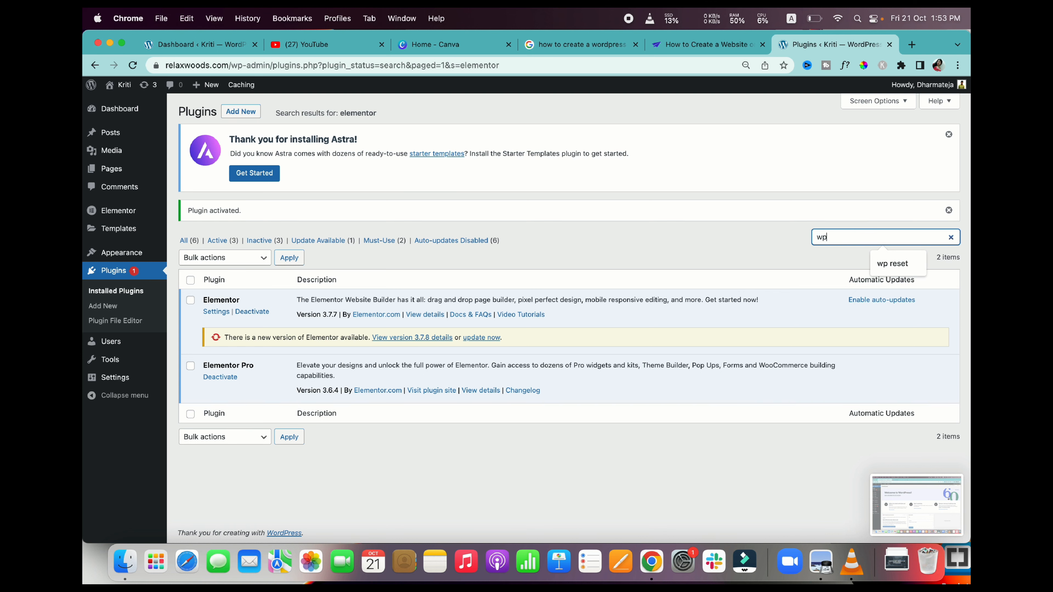
{"action": "type", "text": " cache"}
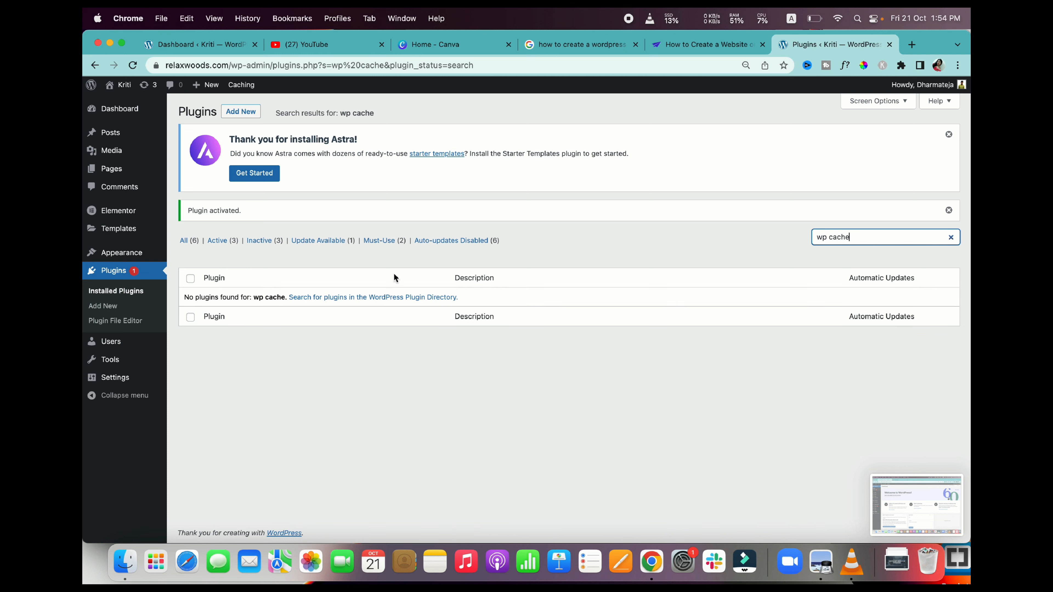
- Open the page for adding new plugins and look through the featured plugins
{"action": "left_click", "coordinate": [238, 113]}
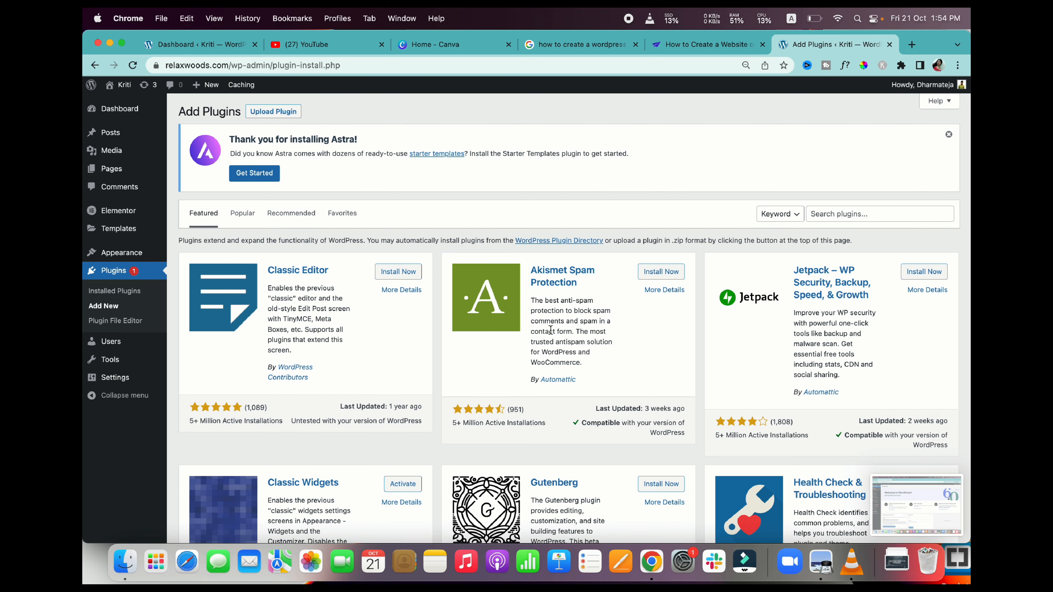
{"action": "scroll", "coordinate": [744, 466], "scroll_direction": "down", "scroll_amount": 5}
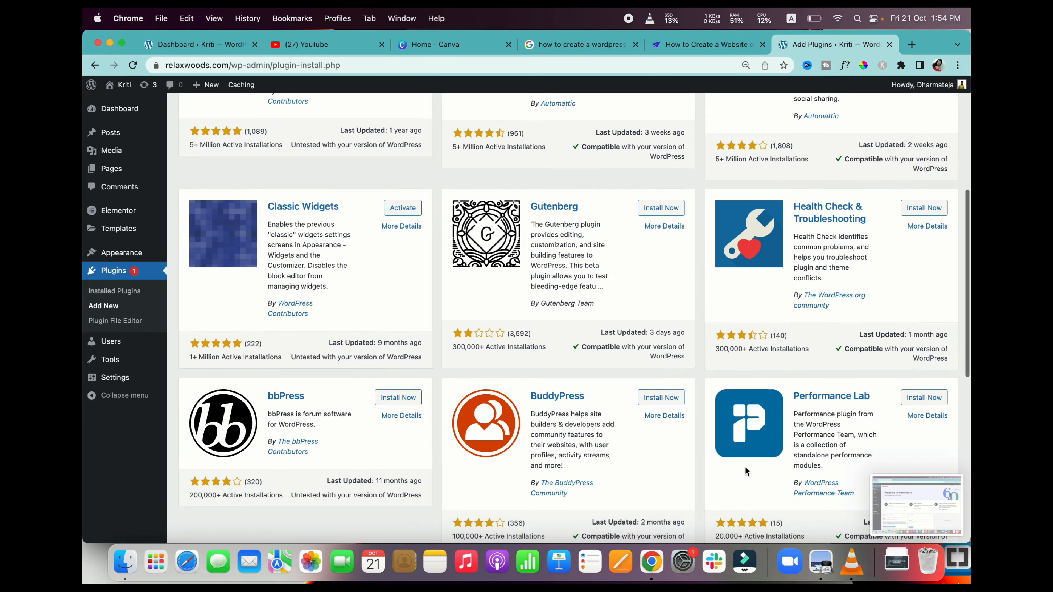
{"action": "scroll", "coordinate": [745, 467], "scroll_direction": "up", "scroll_amount": 5}
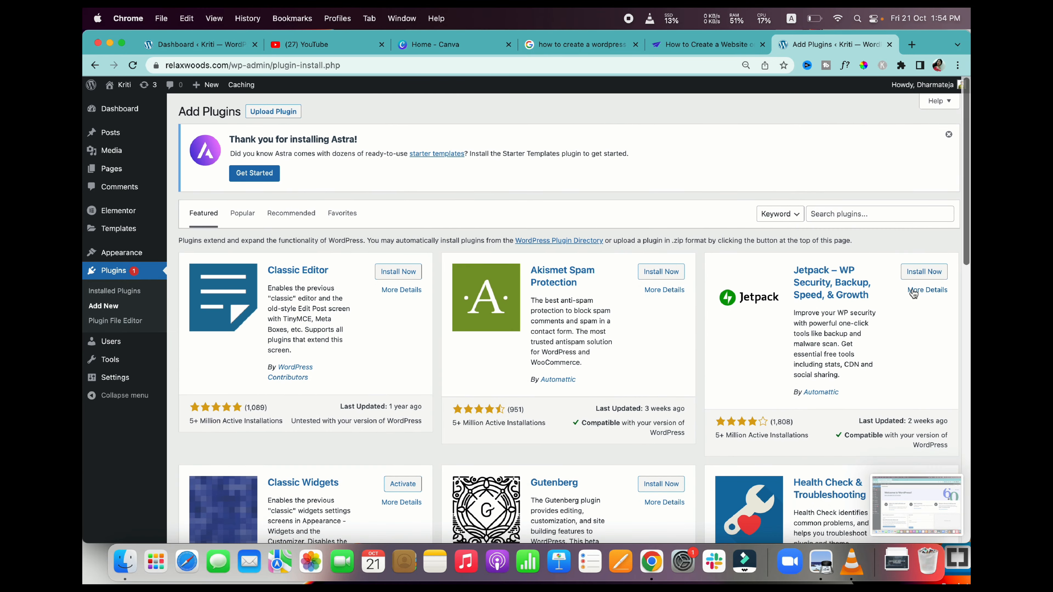
- Search the available plugins for "elementor" and look through the matching plugins
{"action": "left_click", "coordinate": [837, 215]}
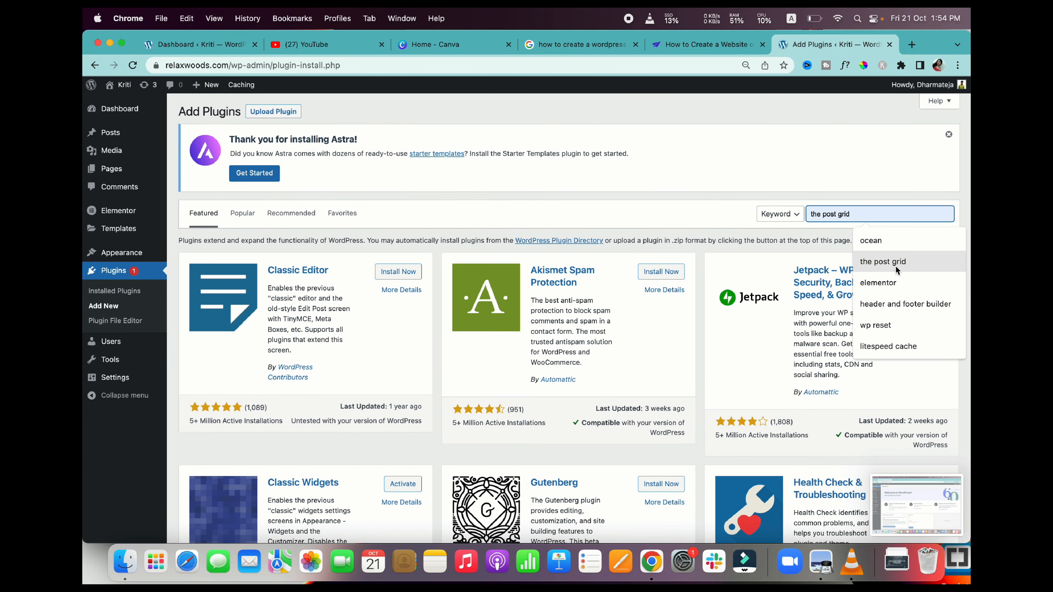
{"action": "left_click", "coordinate": [889, 282]}
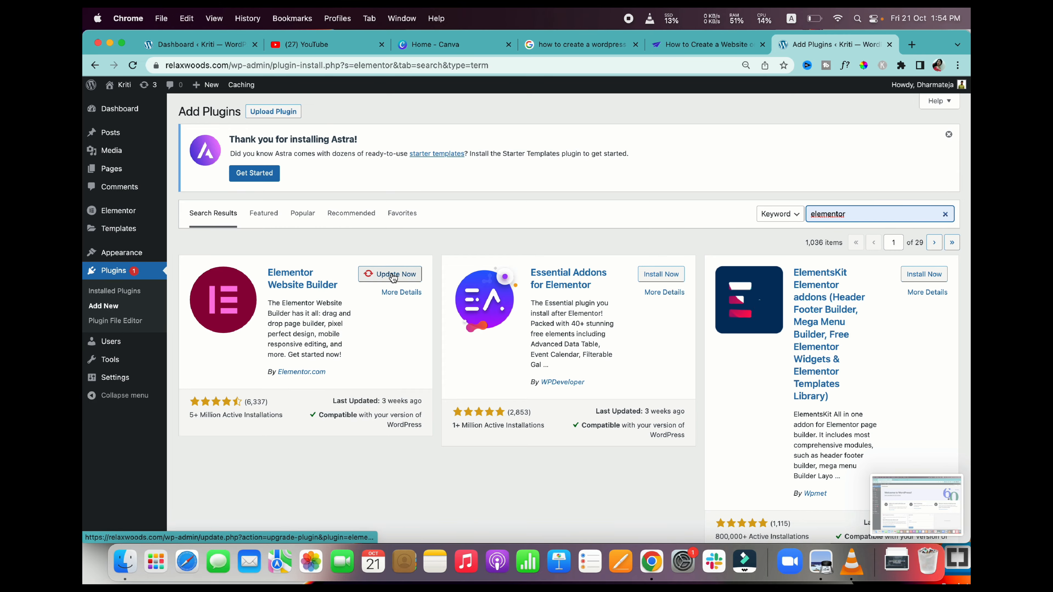
{"action": "scroll", "coordinate": [522, 293], "scroll_direction": "down", "scroll_amount": 4}
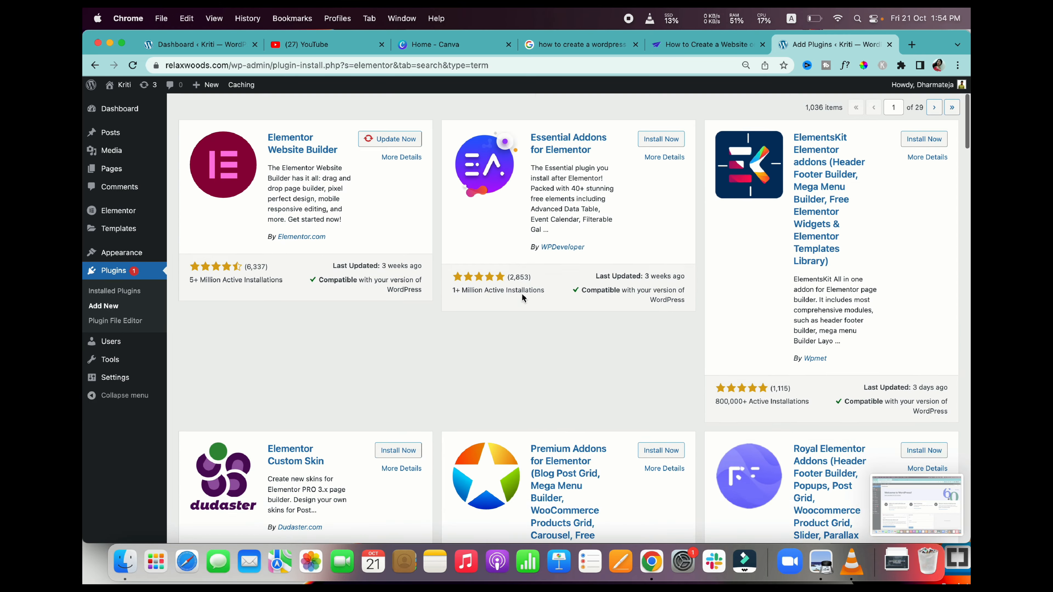
{"action": "scroll", "coordinate": [522, 292], "scroll_direction": "up", "scroll_amount": 4}
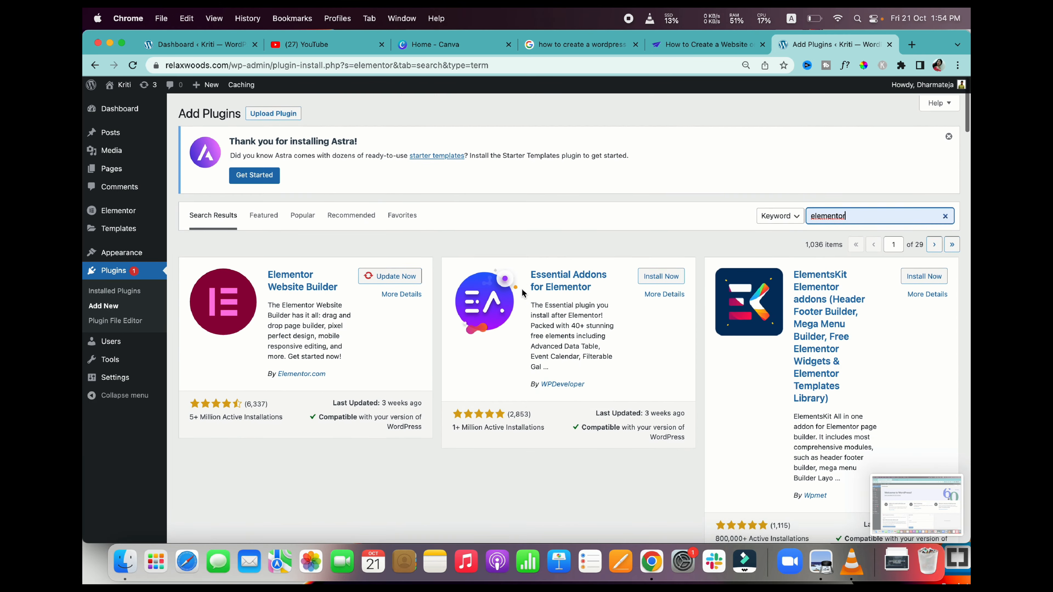
- Clear the plugin search, return to the featured plugins, and search for "header and footer builder"
{"action": "left_click", "coordinate": [945, 215]}
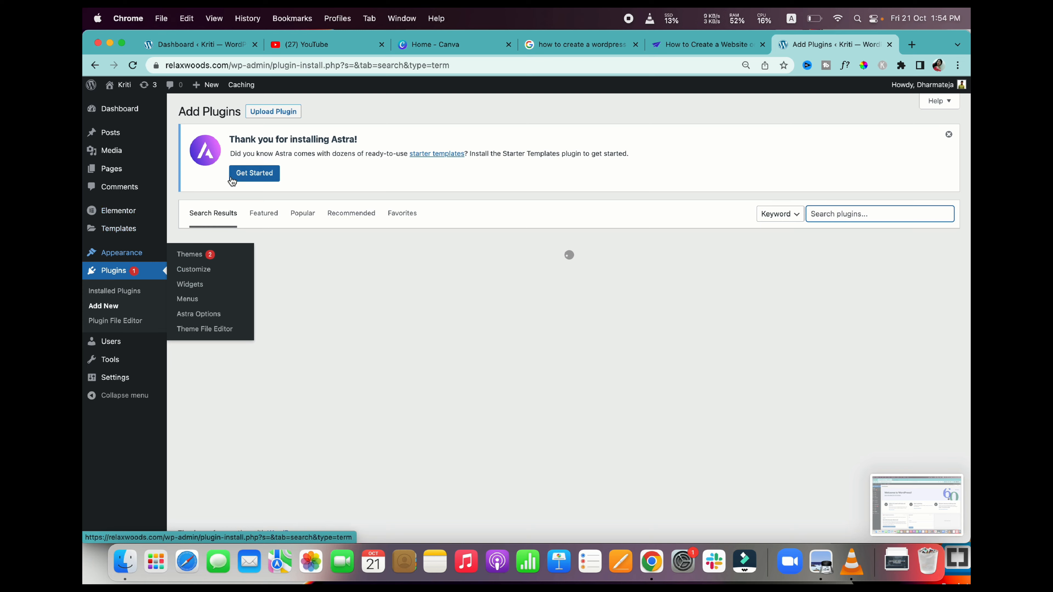
{"action": "left_click", "coordinate": [105, 307]}
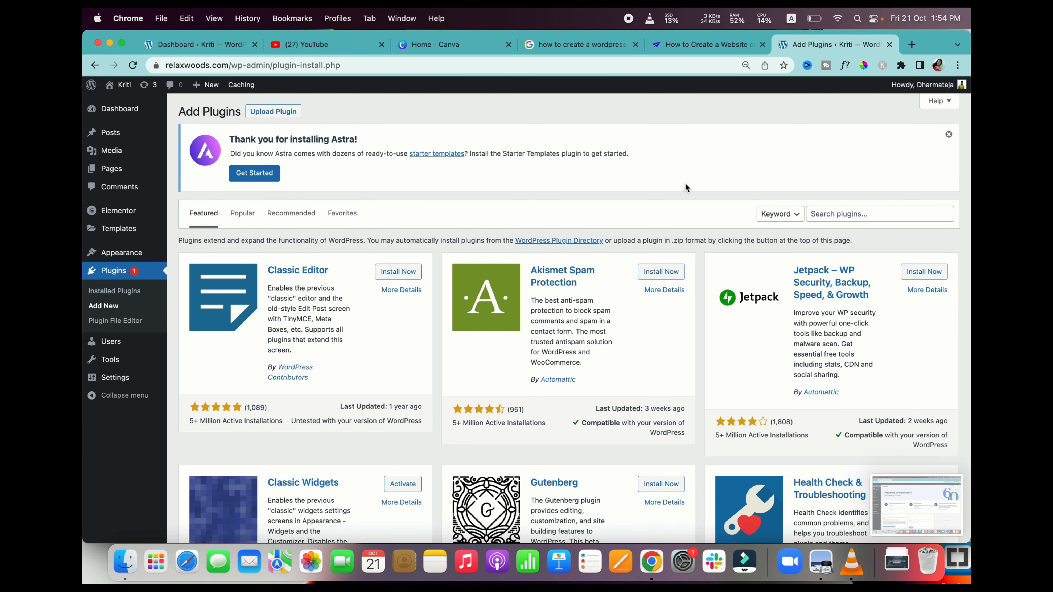
{"action": "left_click", "coordinate": [851, 214]}
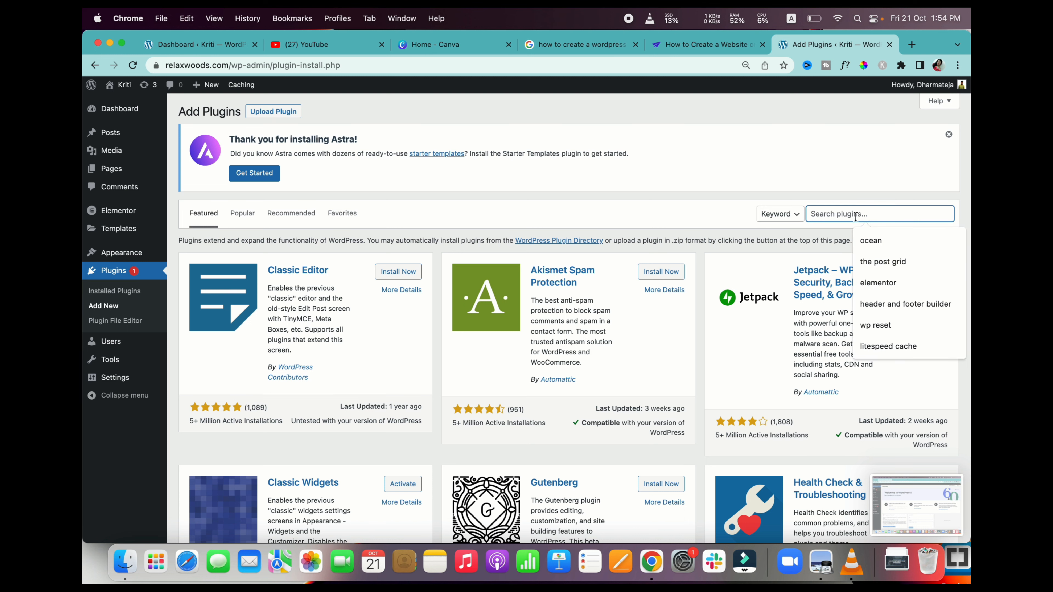
{"action": "left_click", "coordinate": [884, 300]}
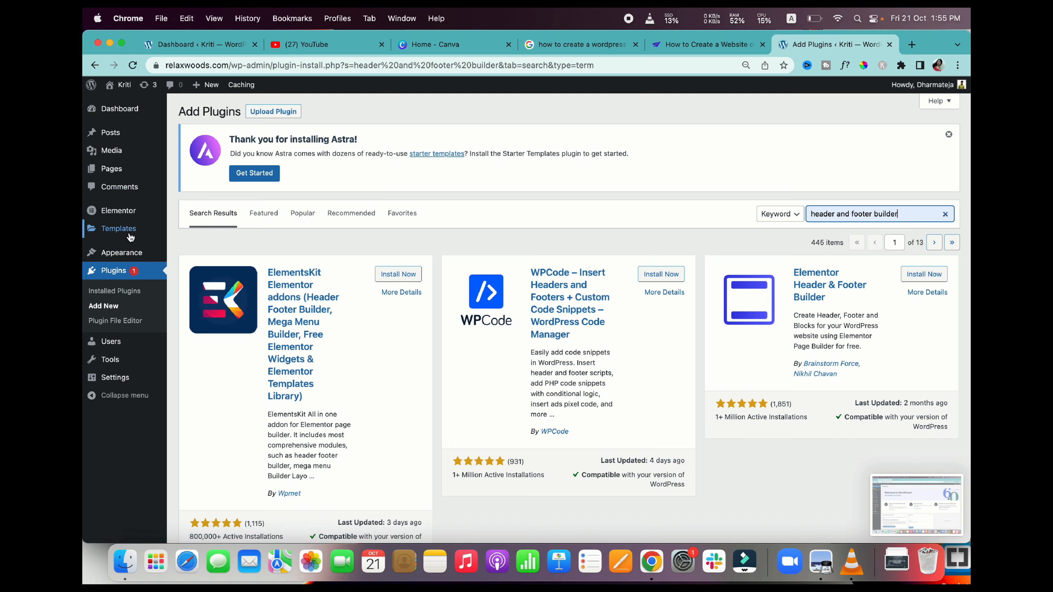
- Move the Privacy Policy and Sample Page pages to the trash and reload the list of all pages
{"action": "mouse_move", "coordinate": [120, 220]}
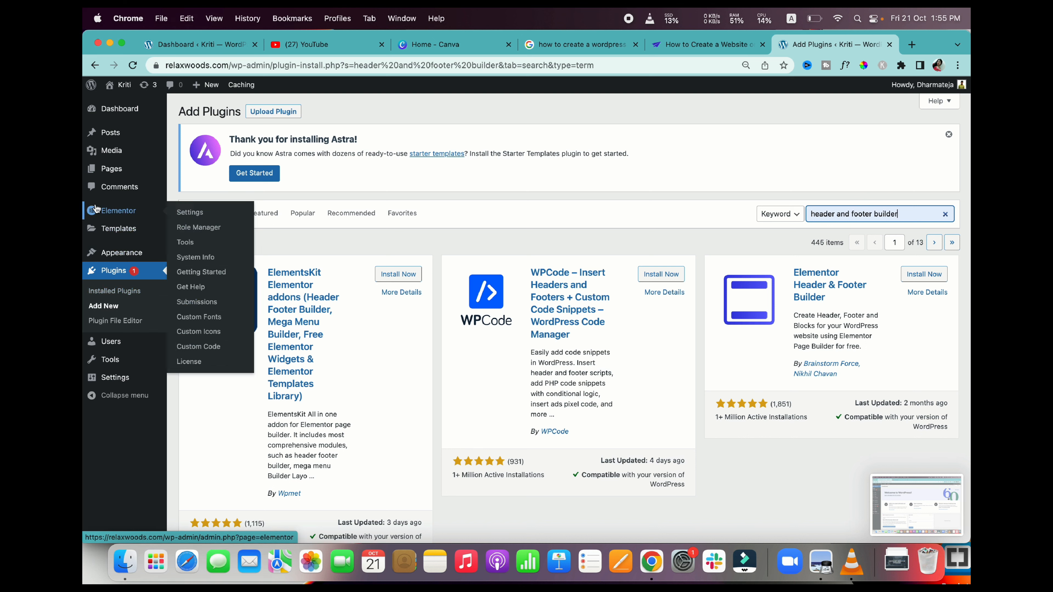
{"action": "left_click", "coordinate": [111, 171]}
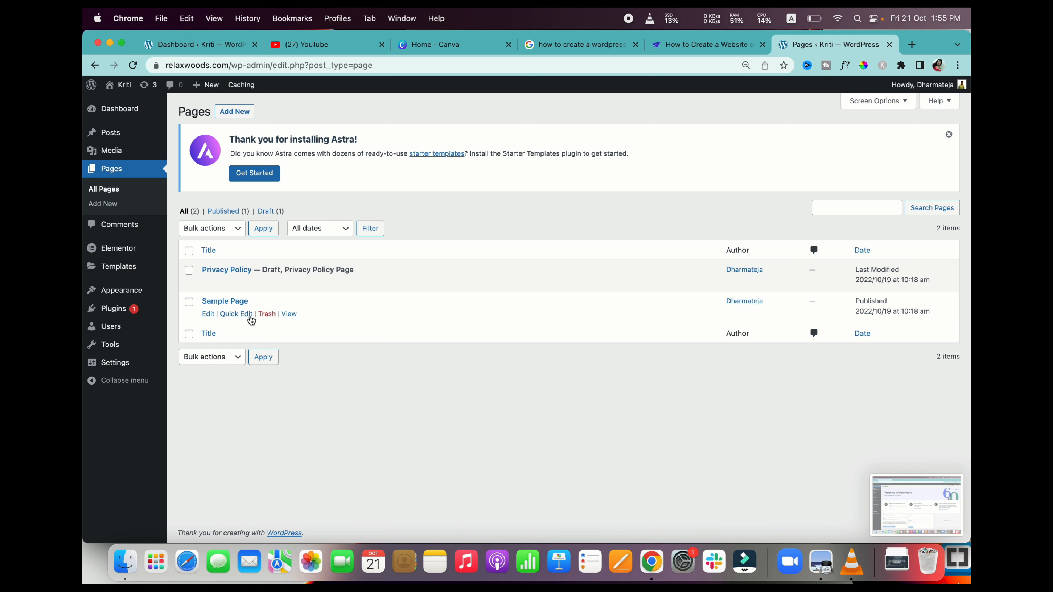
{"action": "left_click", "coordinate": [267, 314]}
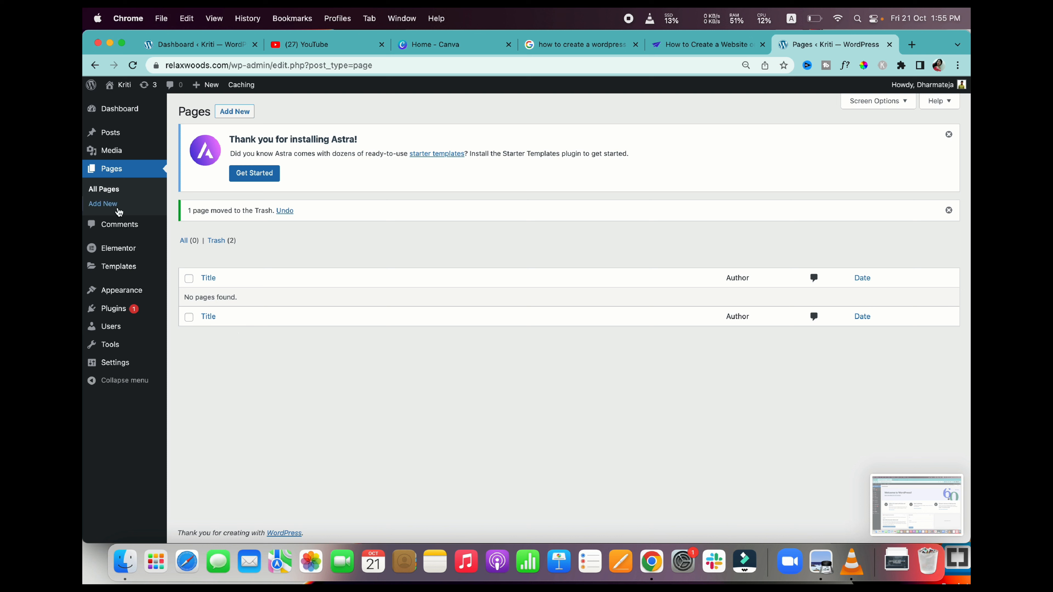
{"action": "mouse_move", "coordinate": [112, 162]}
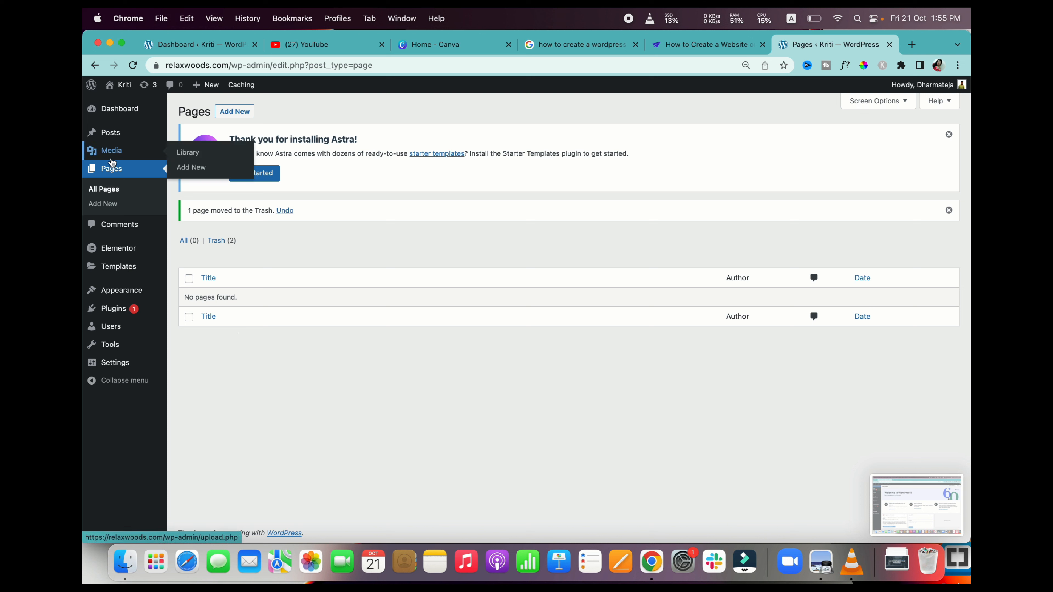
{"action": "left_click", "coordinate": [107, 193]}
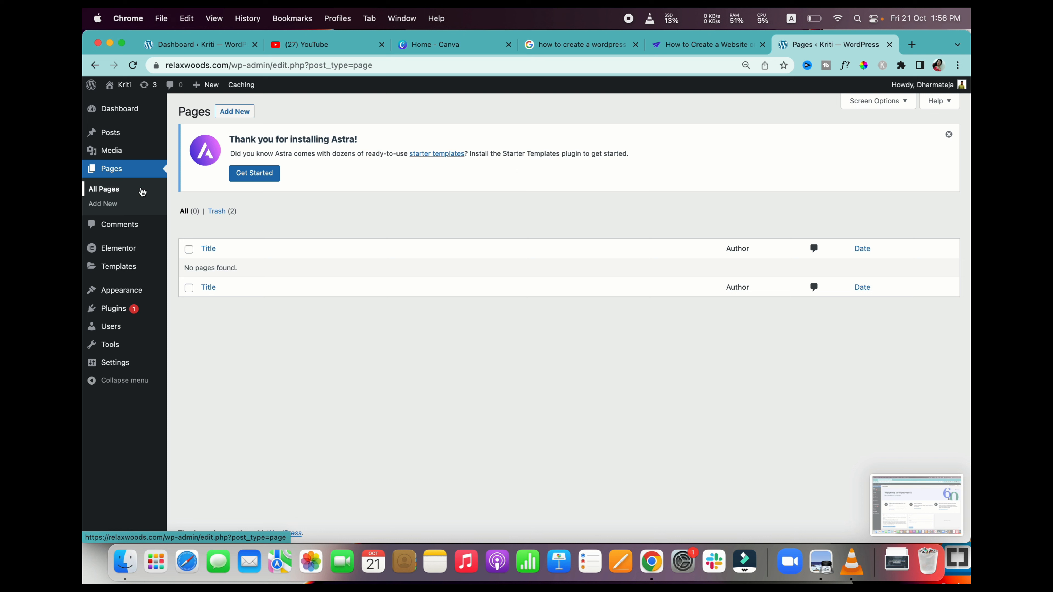
- Create a new page titled "Home" and publish it
{"action": "left_click", "coordinate": [109, 204]}
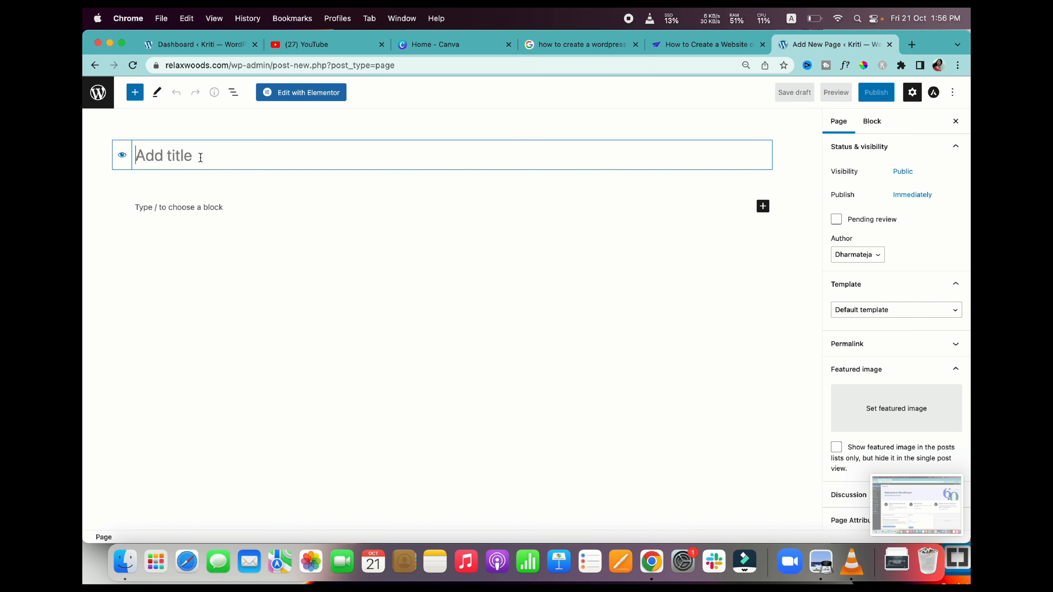
{"action": "type", "text": "Home"}
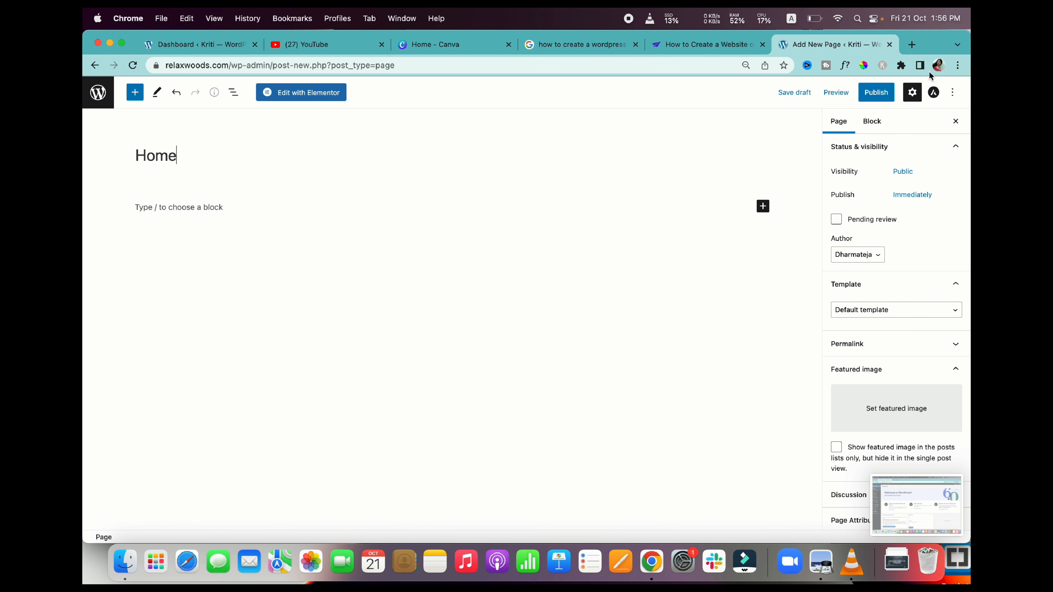
{"action": "left_click", "coordinate": [885, 93]}
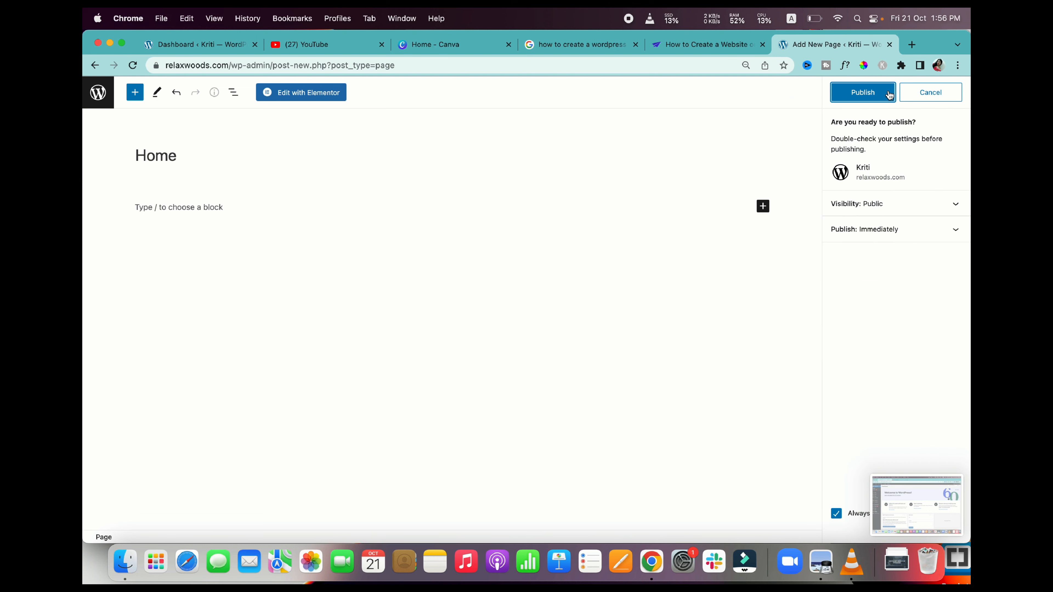
{"action": "left_click", "coordinate": [863, 93]}
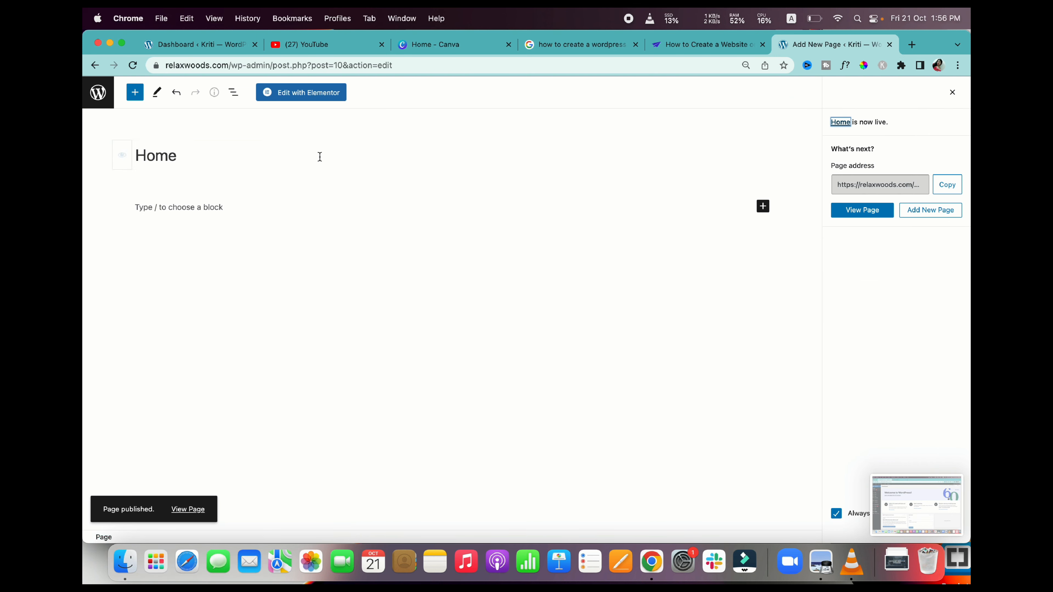
- Return to the page list, create another page titled "About Us", and publish it
{"action": "left_click", "coordinate": [96, 66]}
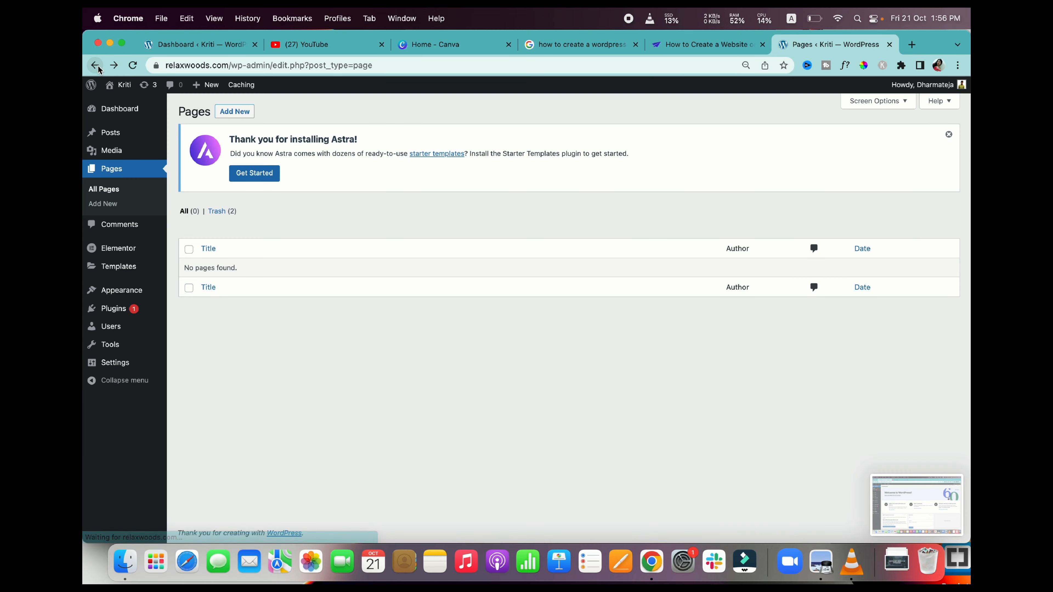
{"action": "left_click", "coordinate": [105, 206]}
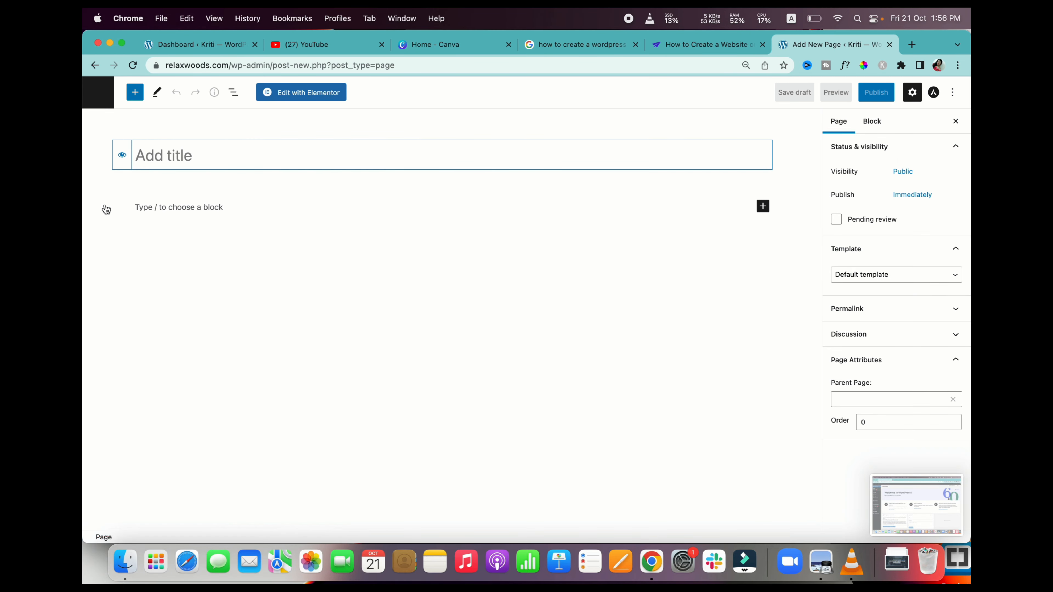
{"action": "type", "text": "Abo"}
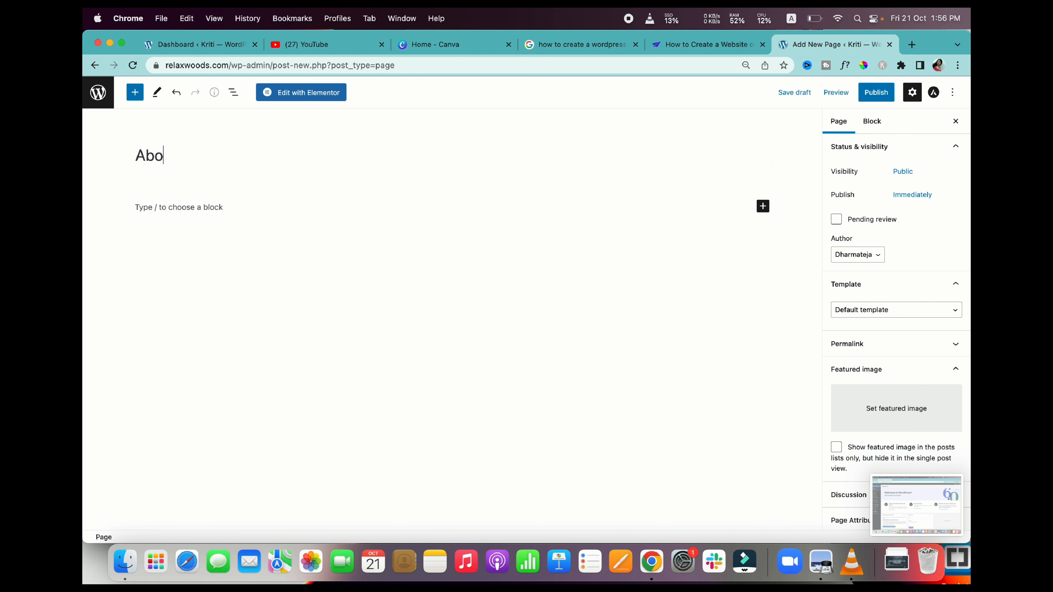
{"action": "type", "text": "ut Us"}
{"action": "left_click", "coordinate": [886, 91]}
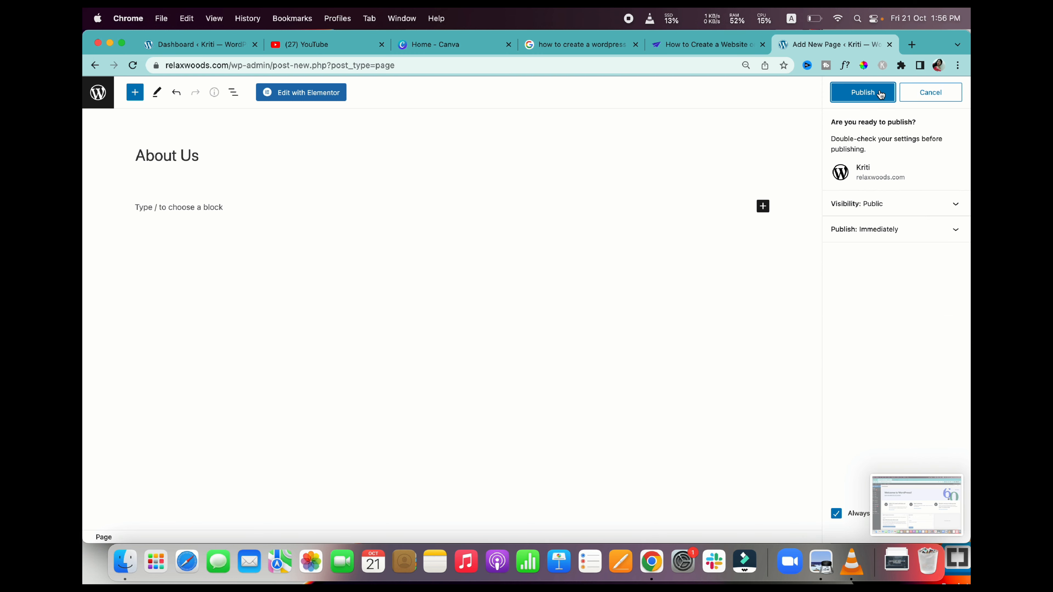
{"action": "left_click", "coordinate": [878, 92]}
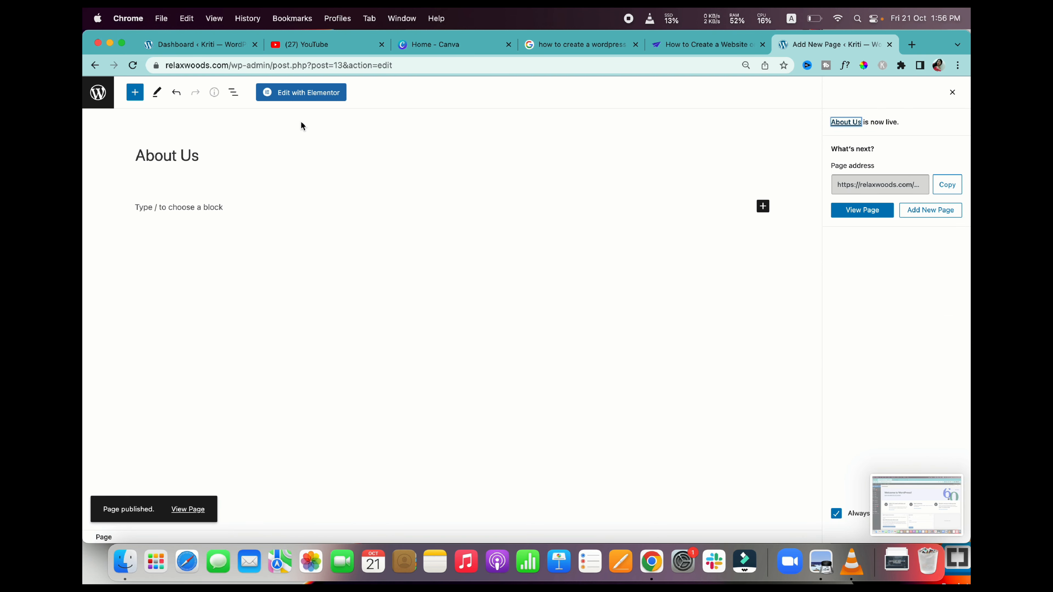
- Return to the page list, create another page titled "Contact Us", and publish it
{"action": "left_click", "coordinate": [95, 67]}
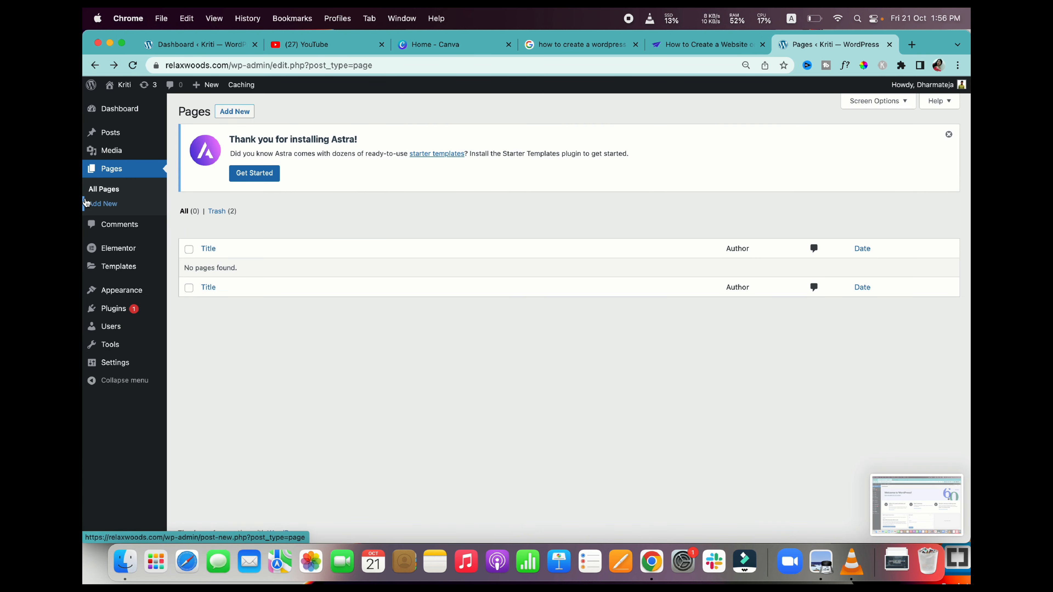
{"action": "left_click", "coordinate": [103, 208]}
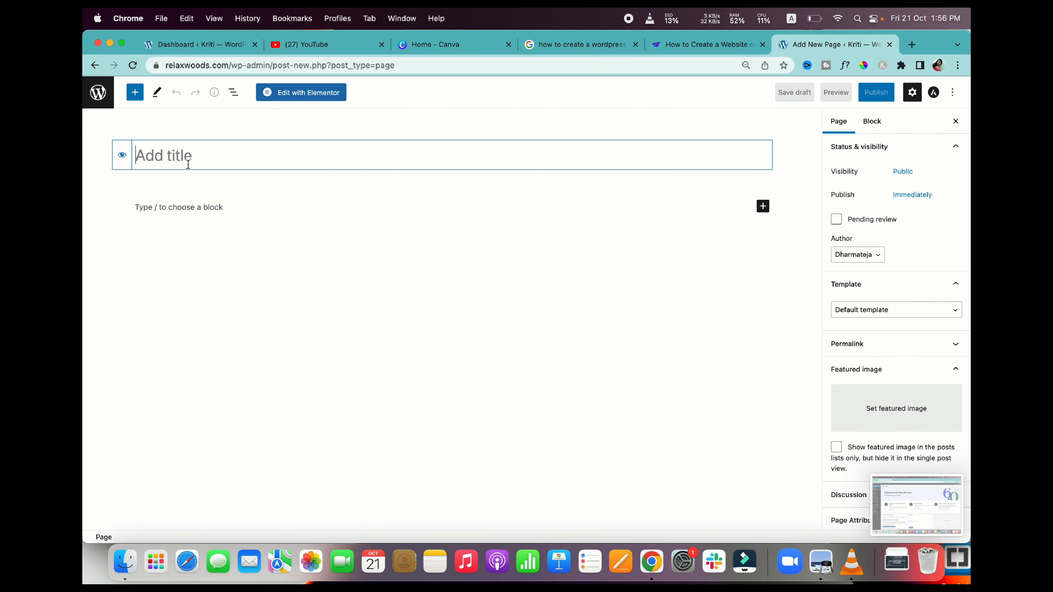
{"action": "type", "text": "Contacyt"}
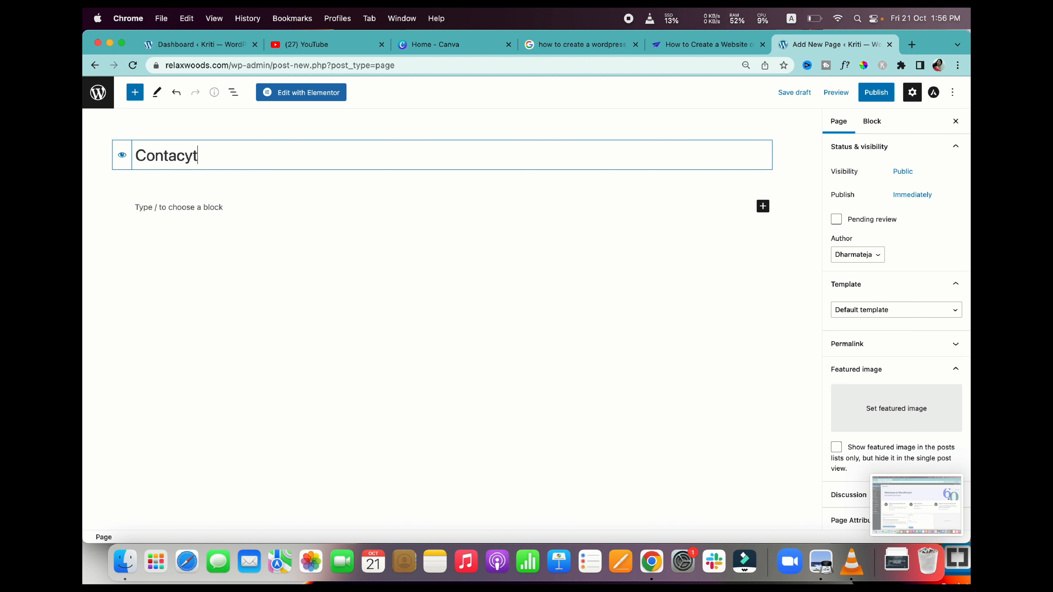
{"action": "key", "text": "BackSpace"}
{"action": "key", "text": "BackSpace"}
{"action": "type", "text": "t Us"}
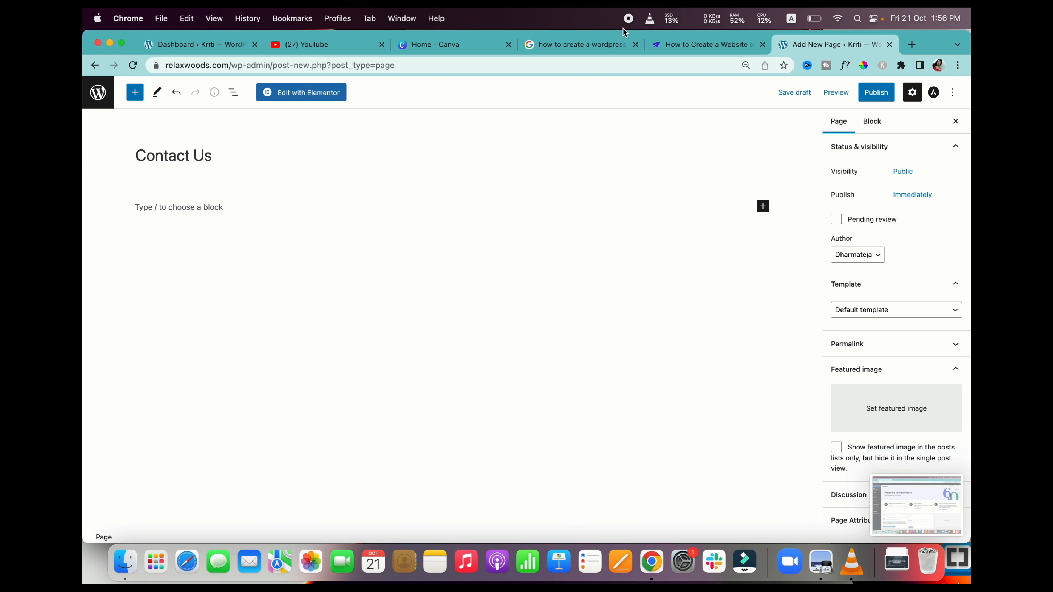
{"action": "left_click", "coordinate": [872, 92]}
{"action": "left_click", "coordinate": [871, 90]}
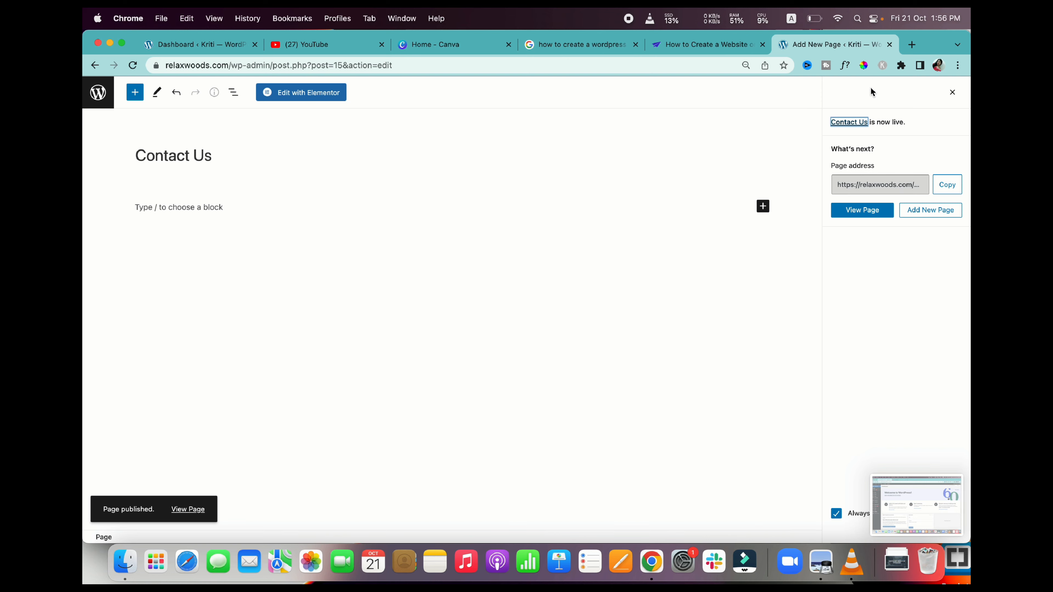
- Open the Home page from the list of all pages in Elementor and bring up the structure choices for a new section
{"action": "left_click", "coordinate": [94, 65]}
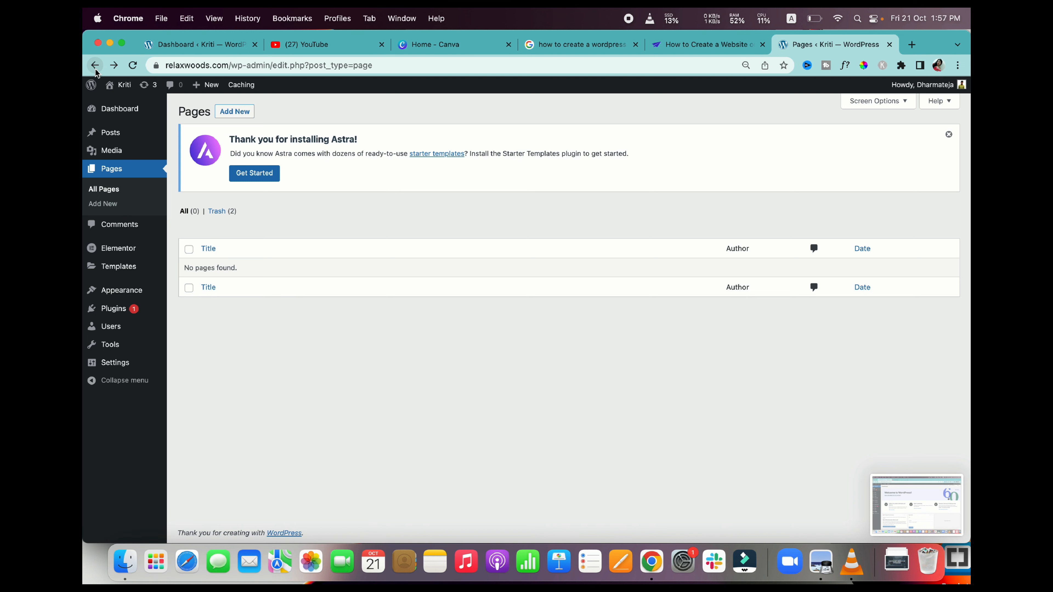
{"action": "mouse_move", "coordinate": [123, 118]}
{"action": "left_click", "coordinate": [112, 191]}
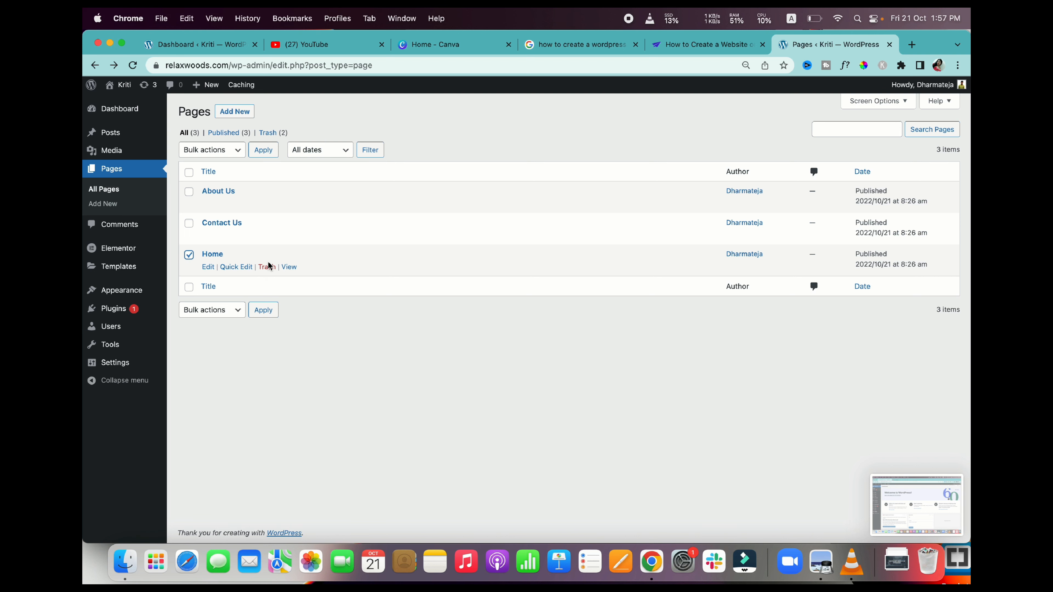
{"action": "left_click", "coordinate": [208, 268]}
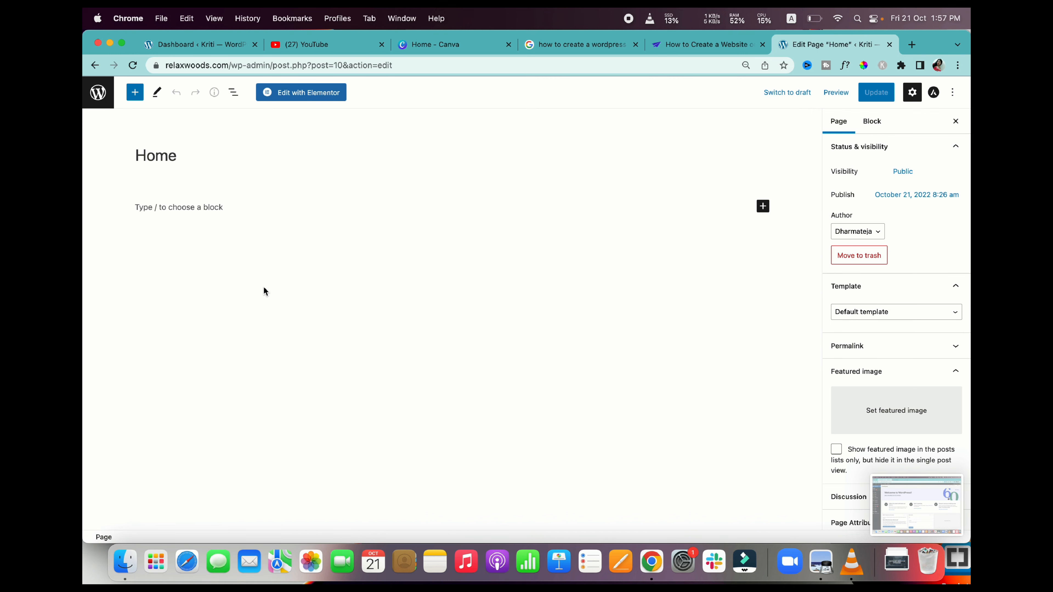
{"action": "left_click", "coordinate": [298, 95]}
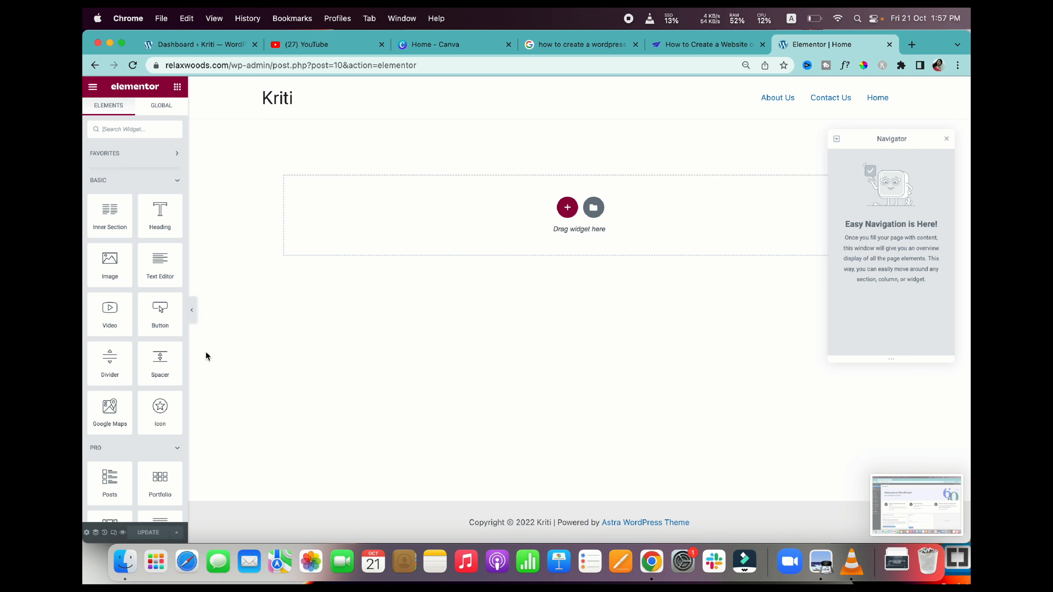
{"action": "left_click", "coordinate": [565, 209]}
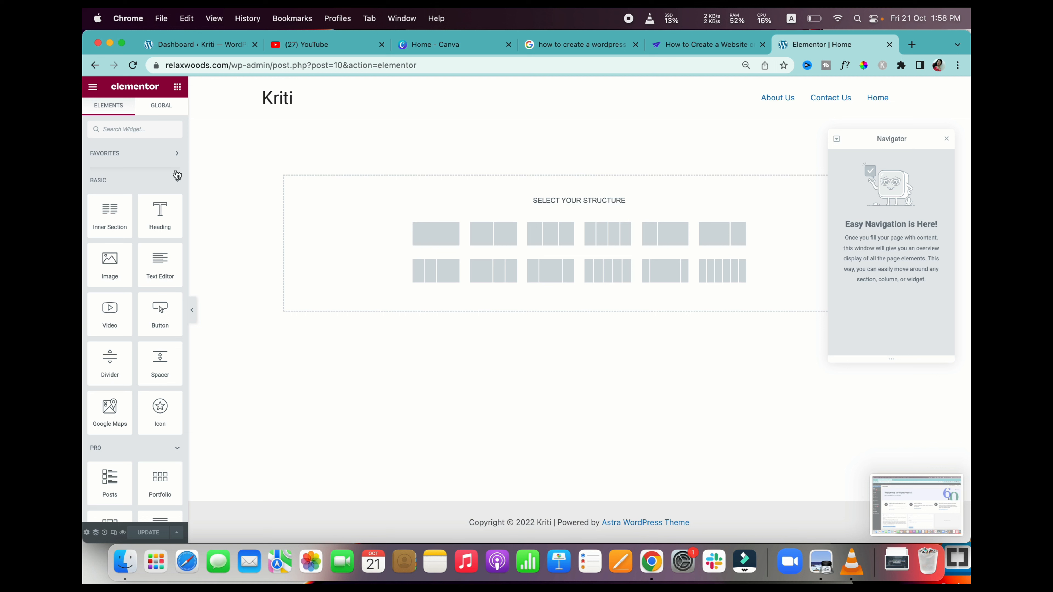
- Set Elementor's exit destination to the WordPress dashboard and exit the editor without saving the page
{"action": "left_click", "coordinate": [92, 87]}
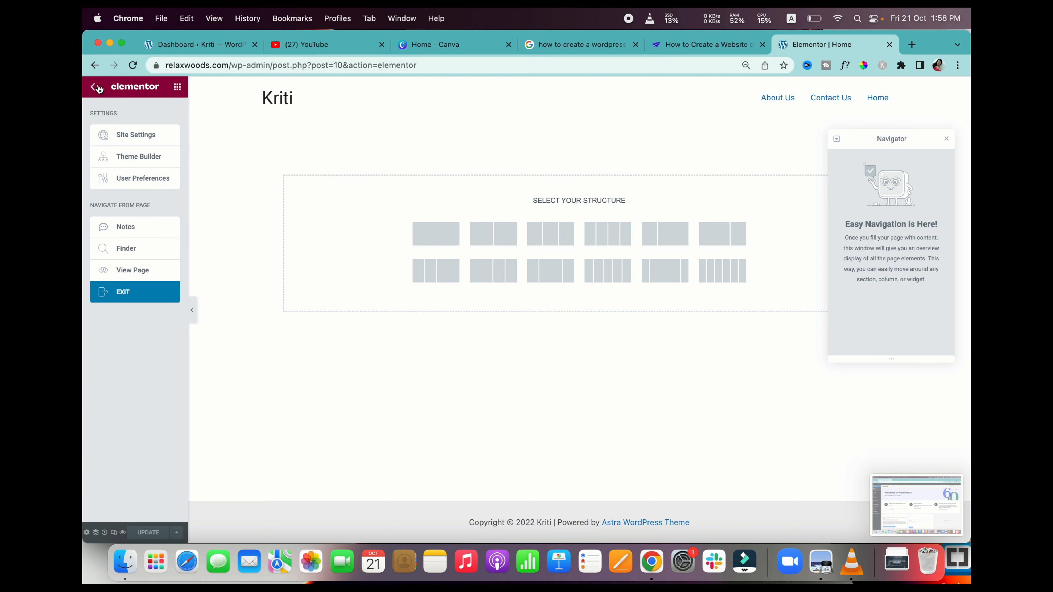
{"action": "left_click", "coordinate": [149, 295]}
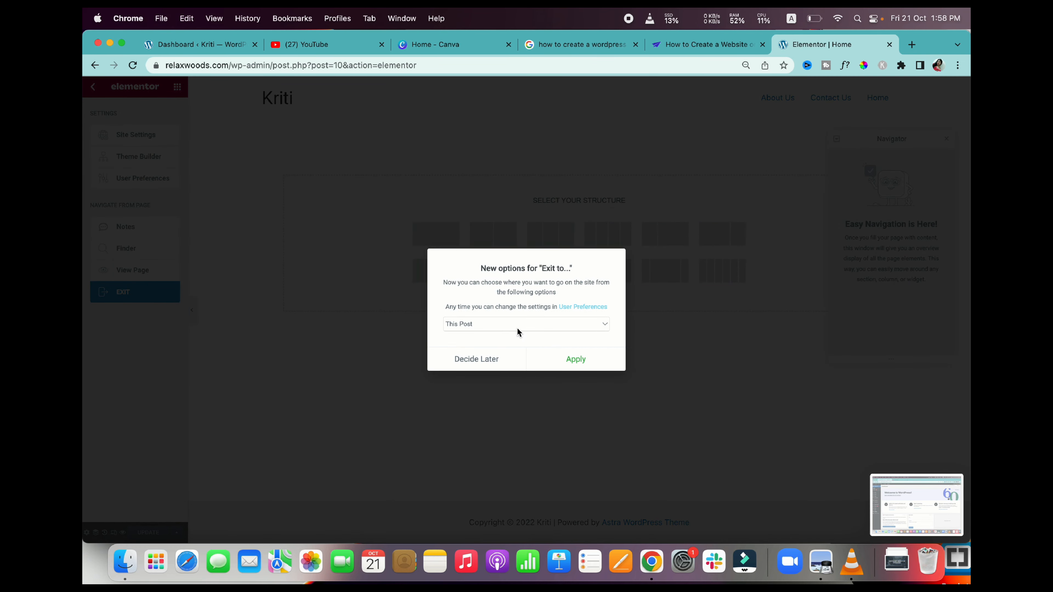
{"action": "left_click", "coordinate": [585, 327]}
{"action": "left_click", "coordinate": [503, 347]}
{"action": "left_click", "coordinate": [575, 360]}
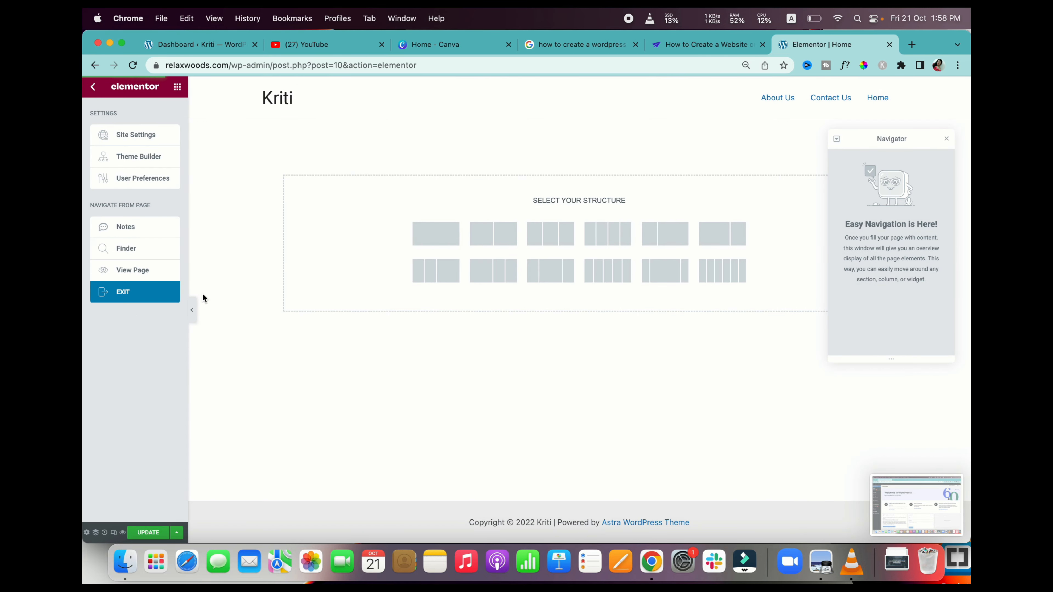
{"action": "left_click", "coordinate": [129, 293]}
{"action": "left_click", "coordinate": [582, 234]}
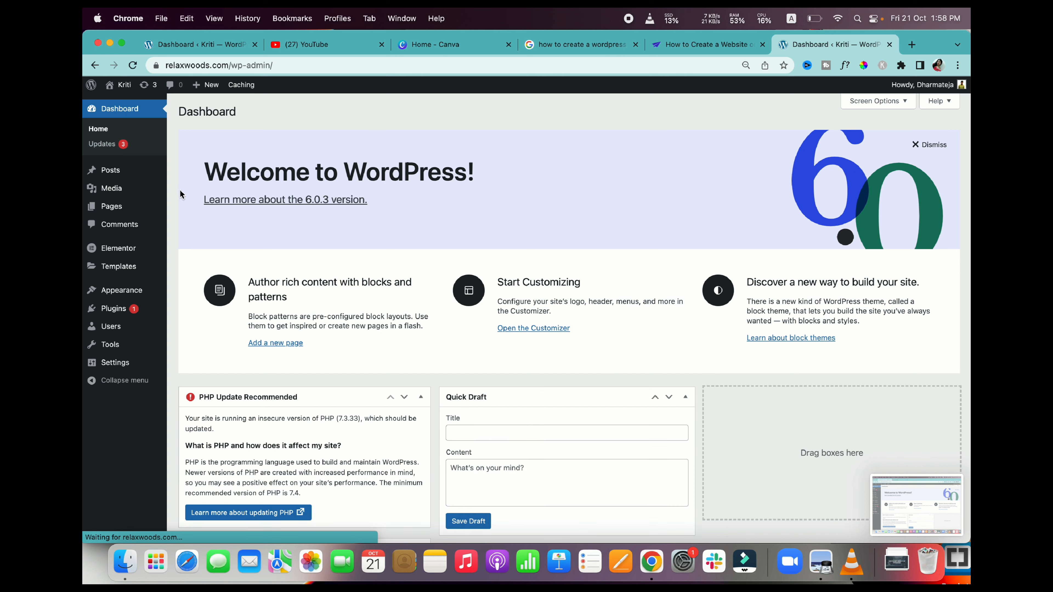
- Create a navigation menu named "navbar" with Primary Menu as its display location
{"action": "mouse_move", "coordinate": [134, 291]}
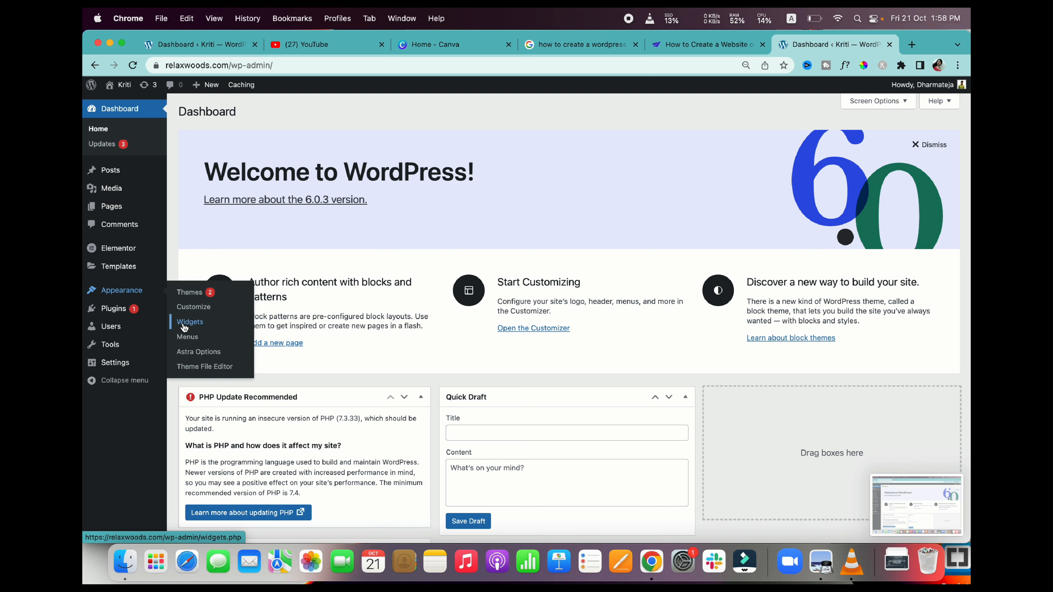
{"action": "left_click", "coordinate": [193, 339]}
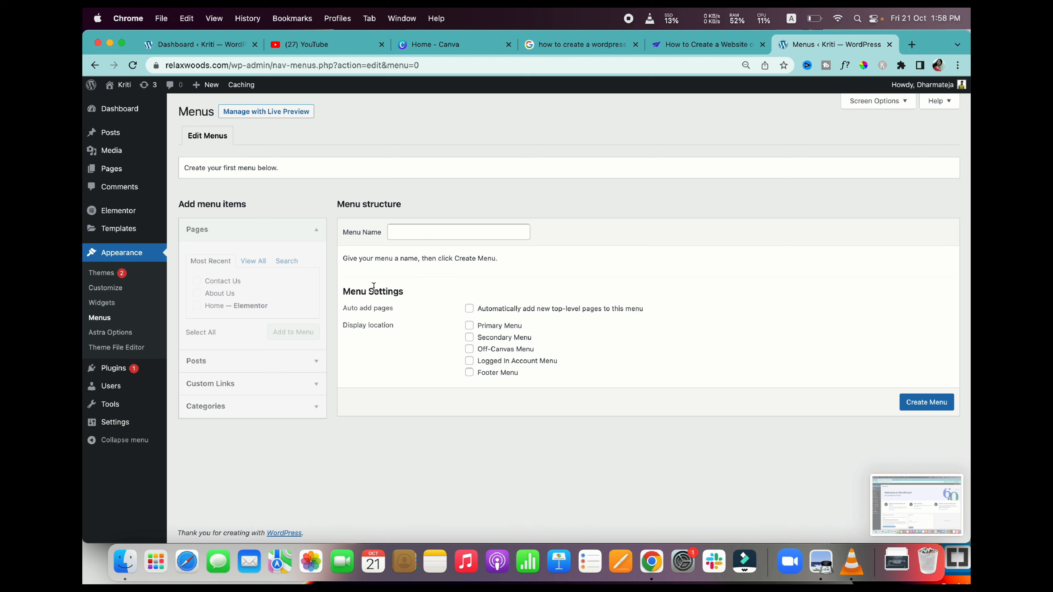
{"action": "left_click", "coordinate": [260, 264]}
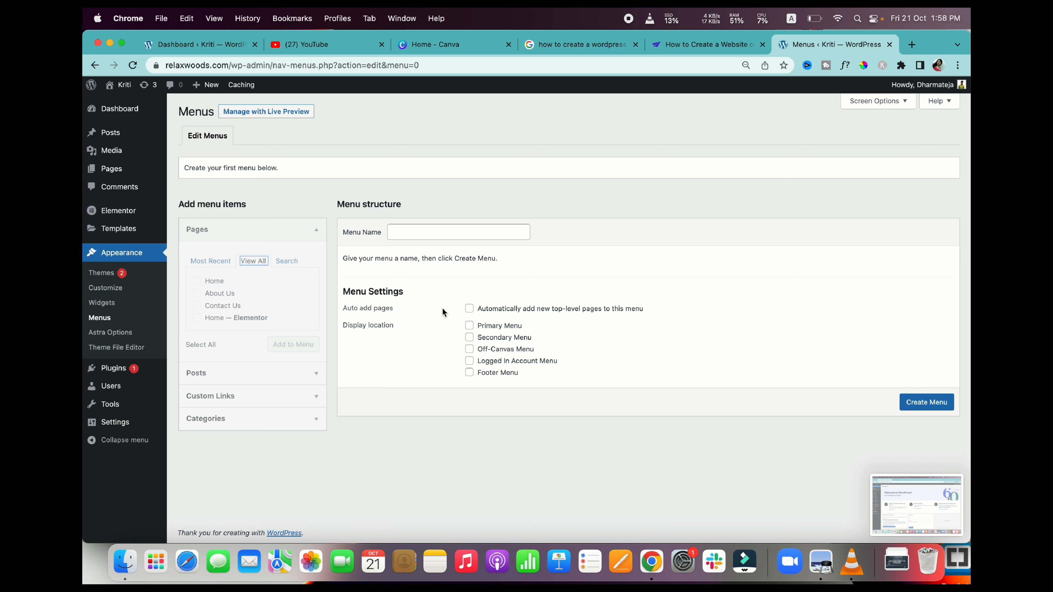
{"action": "left_click", "coordinate": [470, 326]}
{"action": "left_click", "coordinate": [930, 402]}
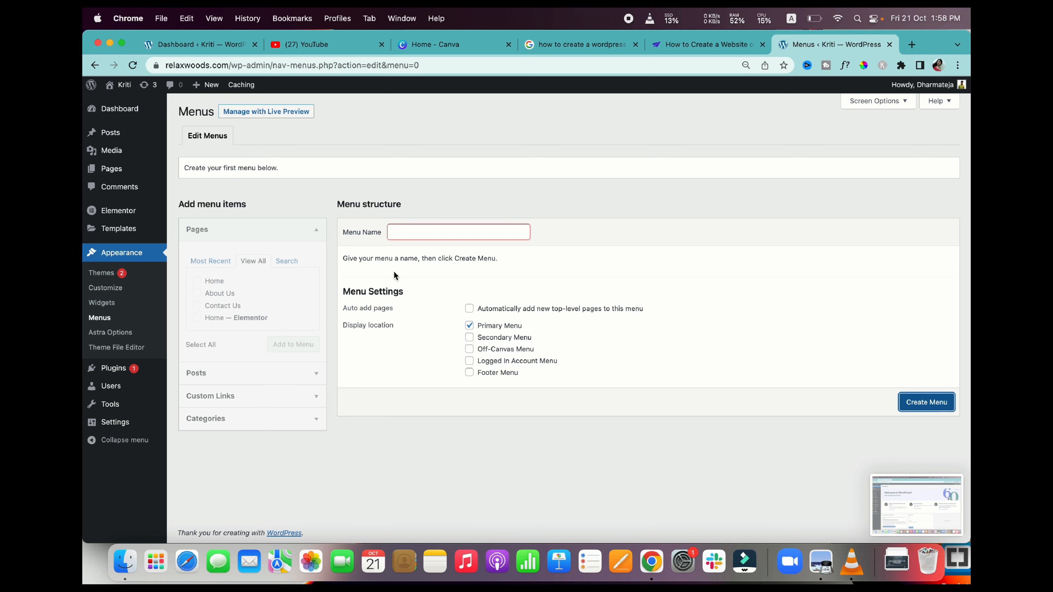
{"action": "left_click", "coordinate": [429, 236]}
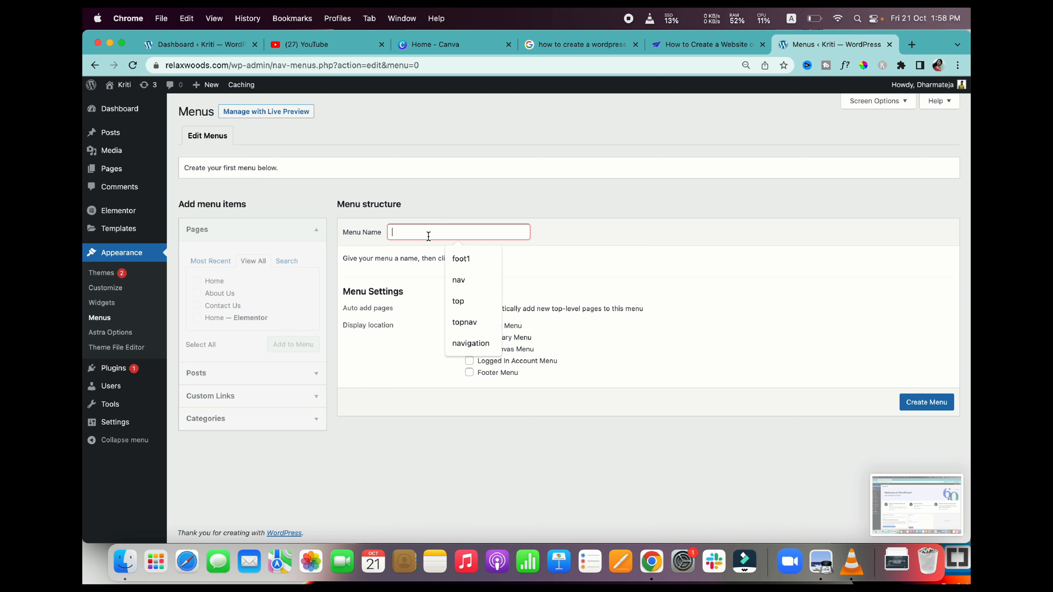
{"action": "type", "text": "navbar"}
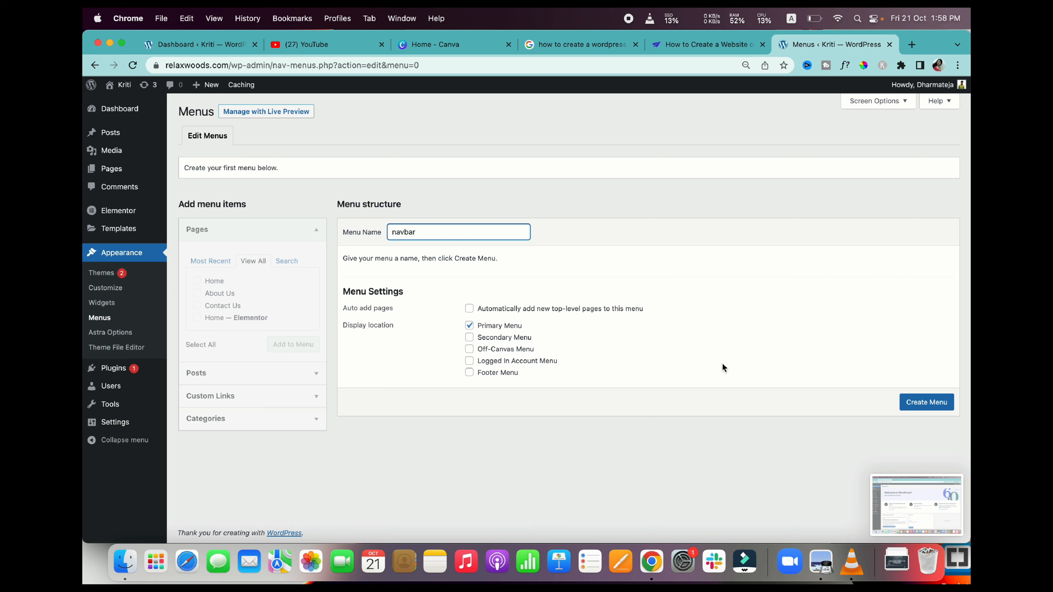
{"action": "left_click", "coordinate": [919, 403]}
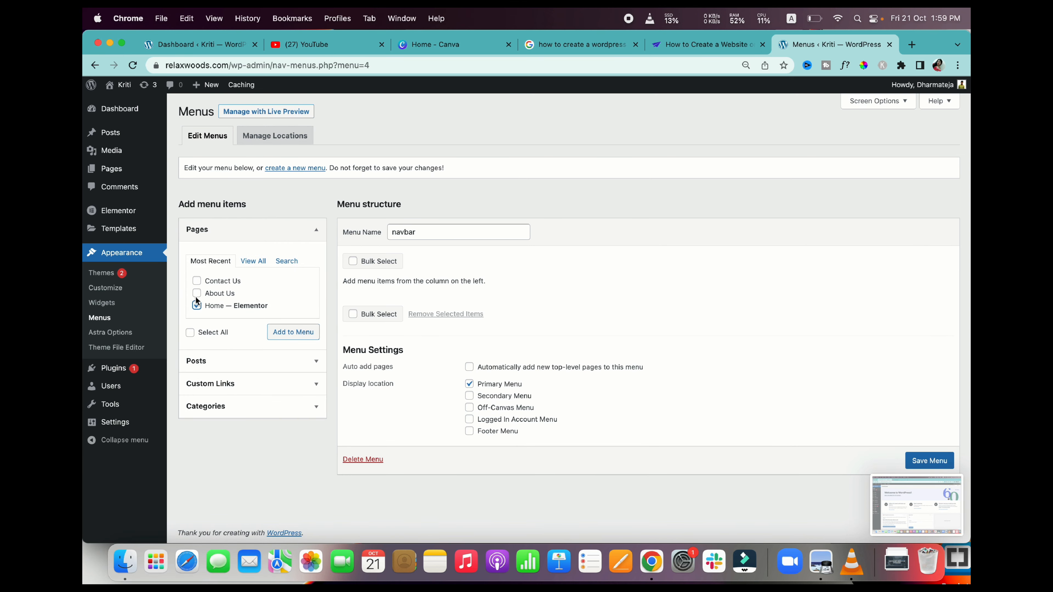
- Add the Home, About Us and Contact Us pages to the navbar menu
{"action": "left_click", "coordinate": [197, 293]}
{"action": "left_click", "coordinate": [197, 281]}
{"action": "left_click", "coordinate": [298, 337]}
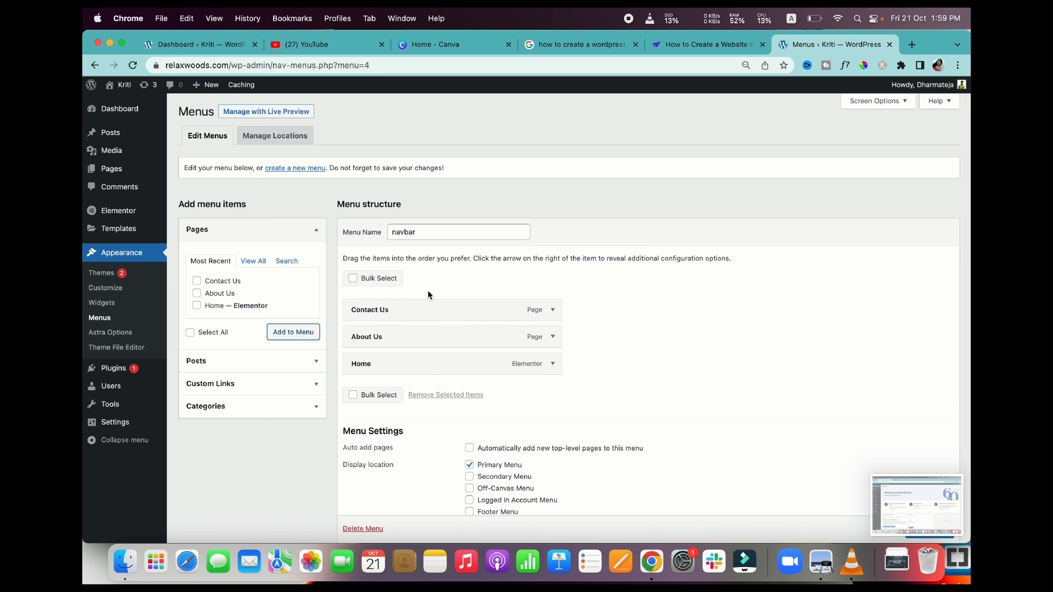
- Search the web for "seo blog" in a new browser tab and view Backlinko's Blog SEO page as an example site
{"action": "left_click", "coordinate": [912, 44]}
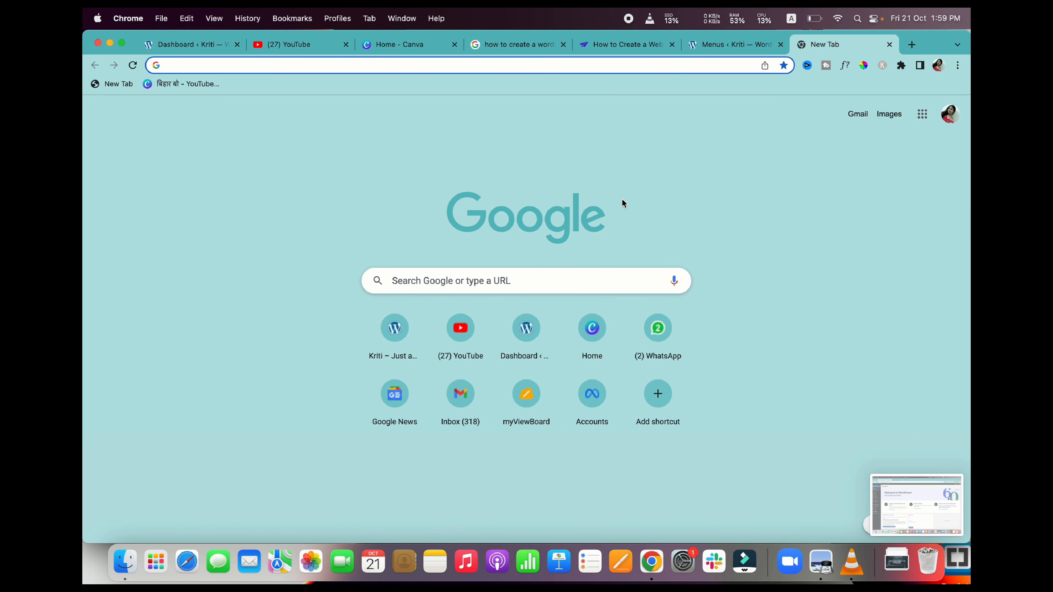
{"action": "left_click", "coordinate": [263, 65]}
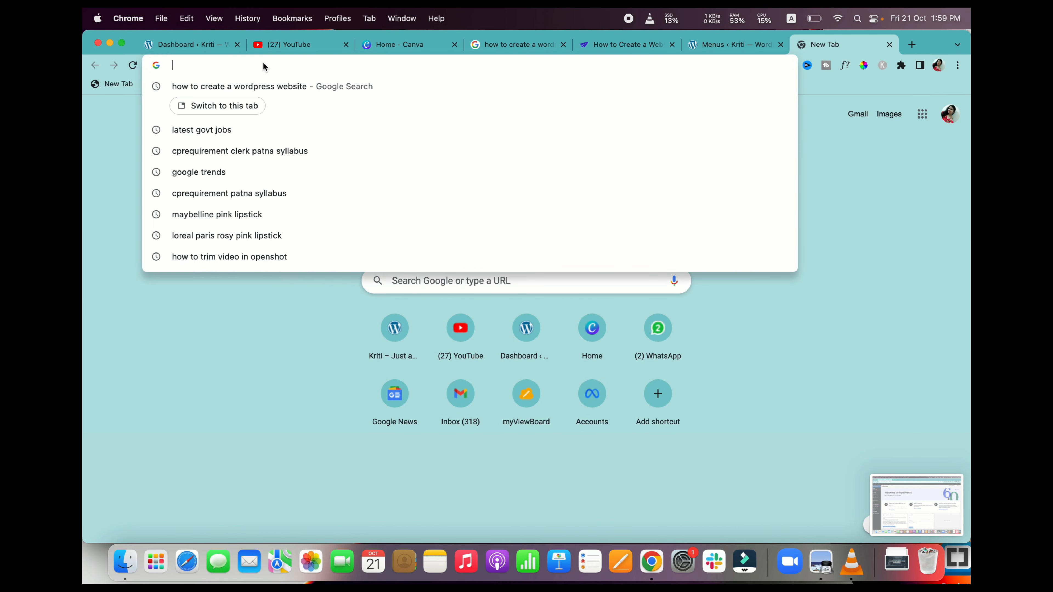
{"action": "type", "text": "best sei"}
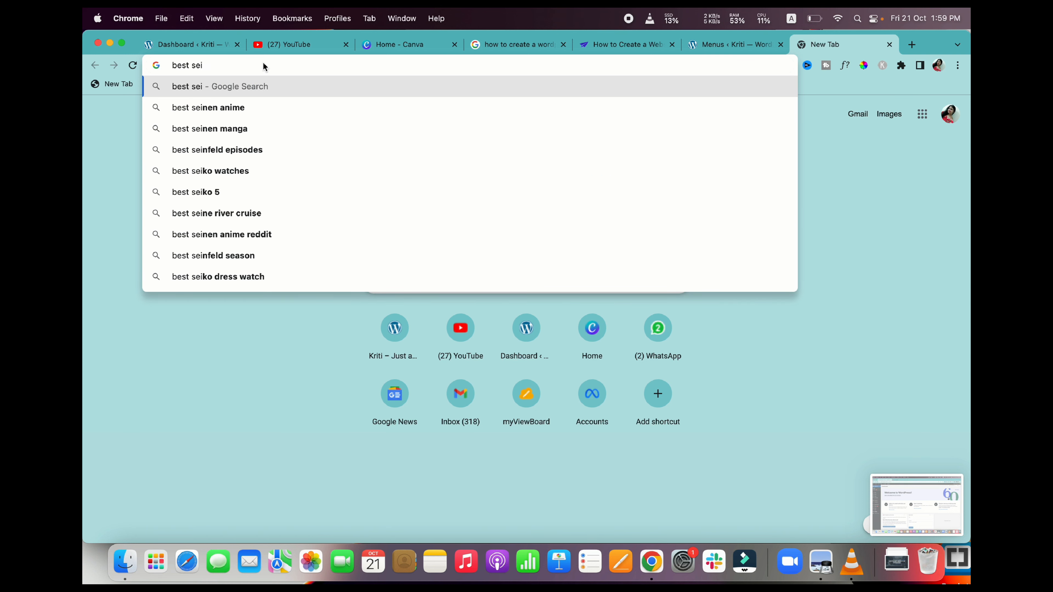
{"action": "key", "text": "BackSpace"}
{"action": "key", "text": "BackSpace"}
{"action": "key", "text": "BackSpace"}
{"action": "key", "text": "BackSpace"}
{"action": "key", "text": "BackSpace"}
{"action": "key", "text": "BackSpace"}
{"action": "key", "text": "BackSpace"}
{"action": "key", "text": "BackSpace"}
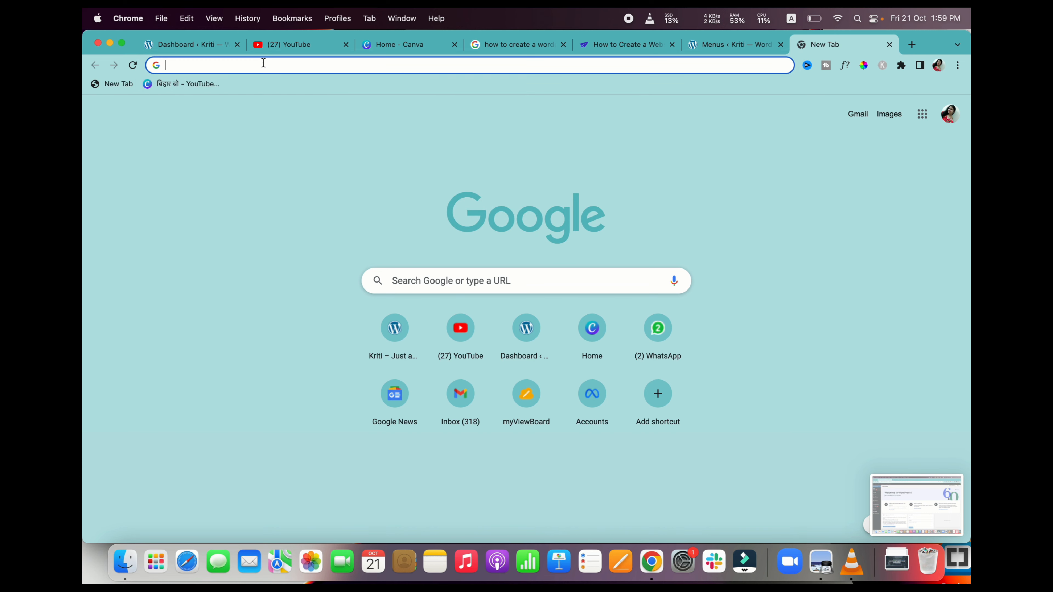
{"action": "type", "text": "seo blog"}
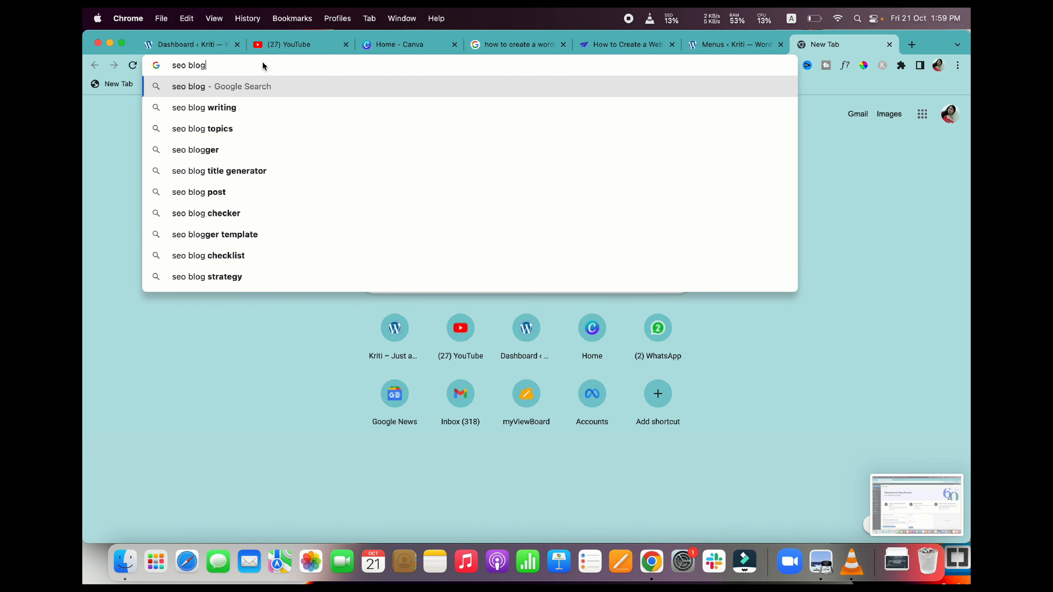
{"action": "key", "text": "Return"}
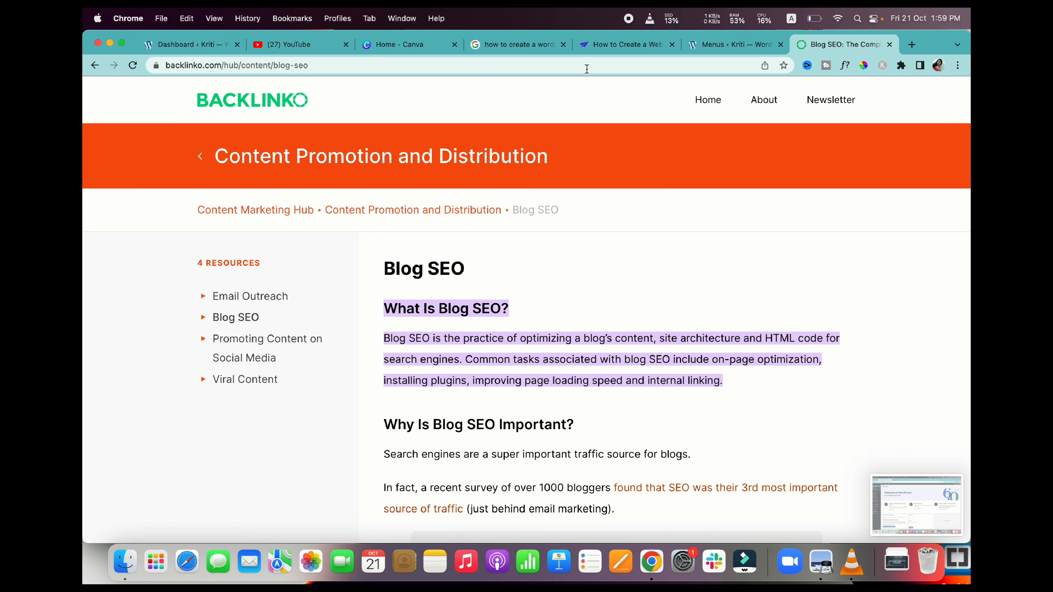
- Back in the menu editor, reorder the navbar items to Home, About Us, Contact Us, and stay on the page
{"action": "left_click", "coordinate": [724, 43]}
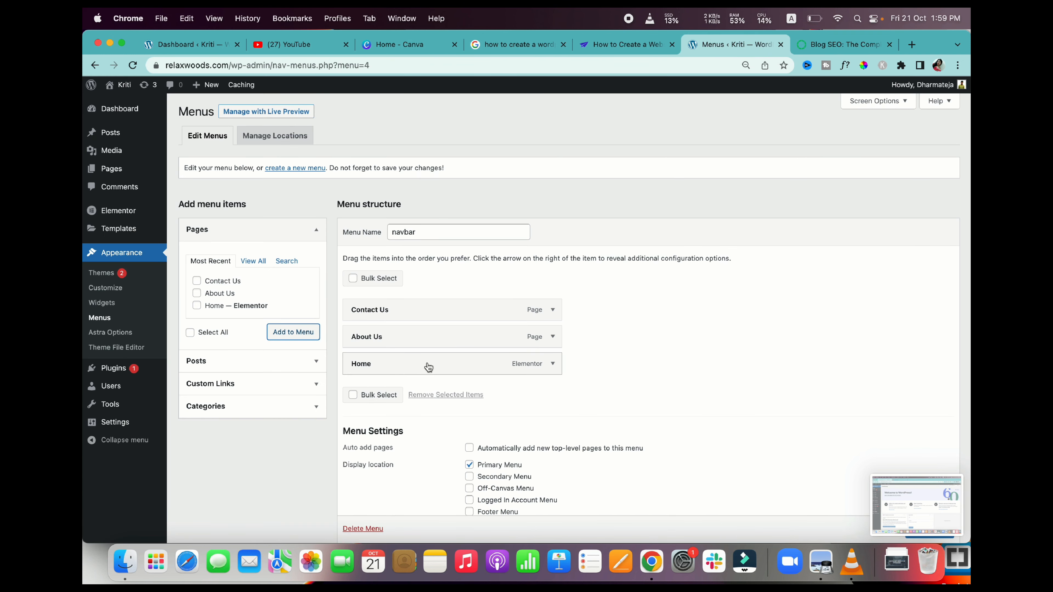
{"action": "scroll", "coordinate": [429, 367], "scroll_direction": "down", "scroll_amount": 3}
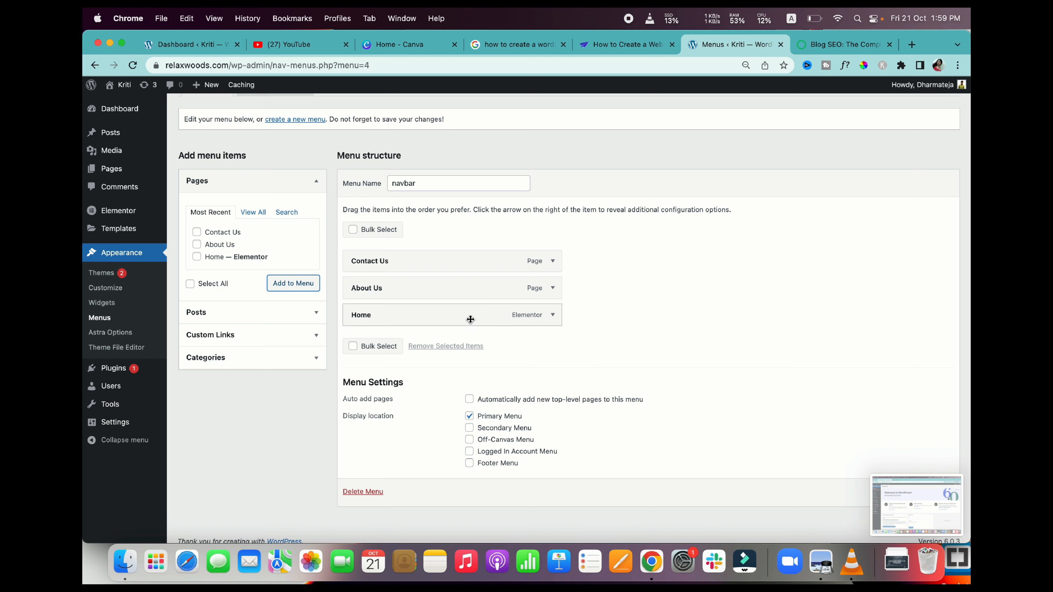
{"action": "left_click_drag", "start_coordinate": [470, 319], "coordinate": [469, 268]}
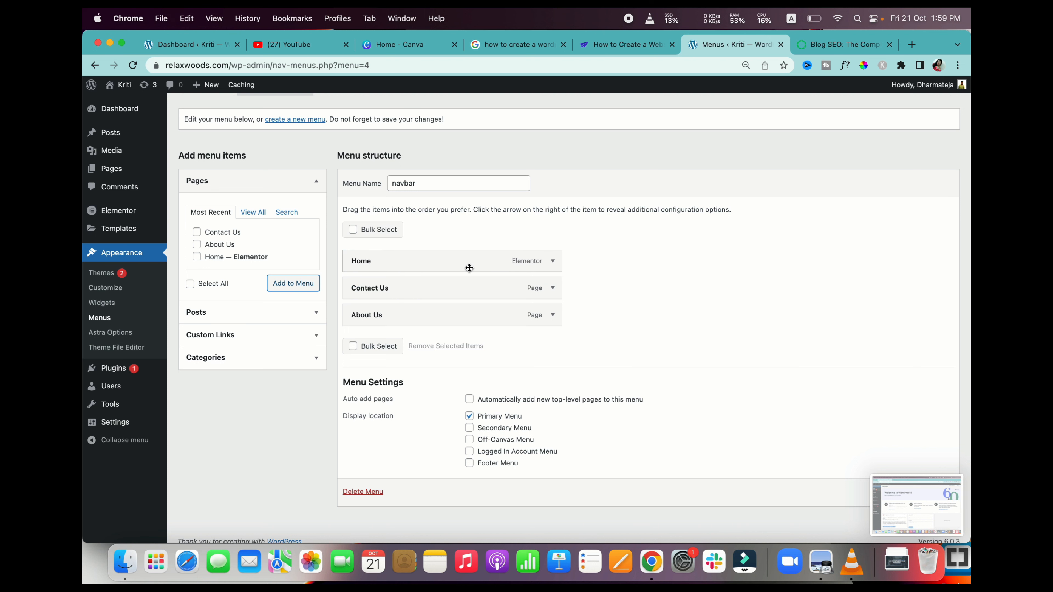
{"action": "left_click_drag", "start_coordinate": [453, 320], "coordinate": [452, 296]}
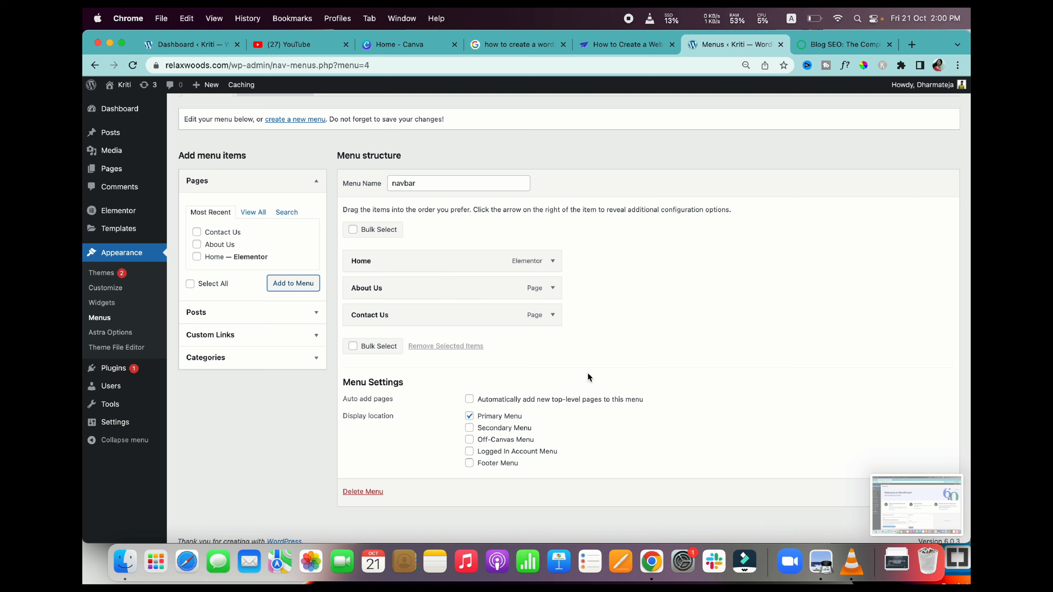
{"action": "scroll", "coordinate": [731, 387], "scroll_direction": "down", "scroll_amount": 1}
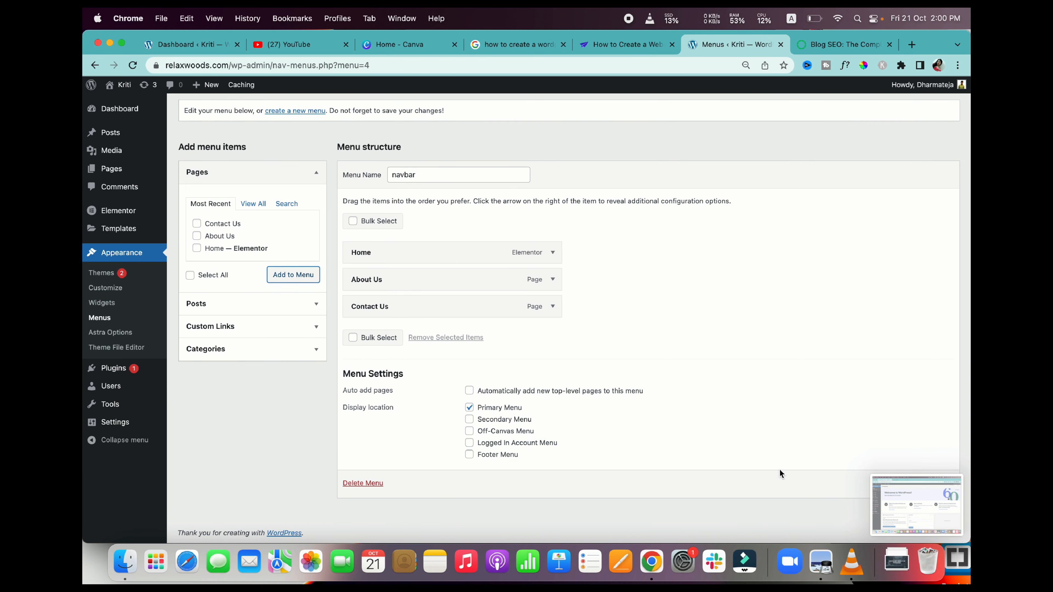
{"action": "left_click", "coordinate": [107, 318]}
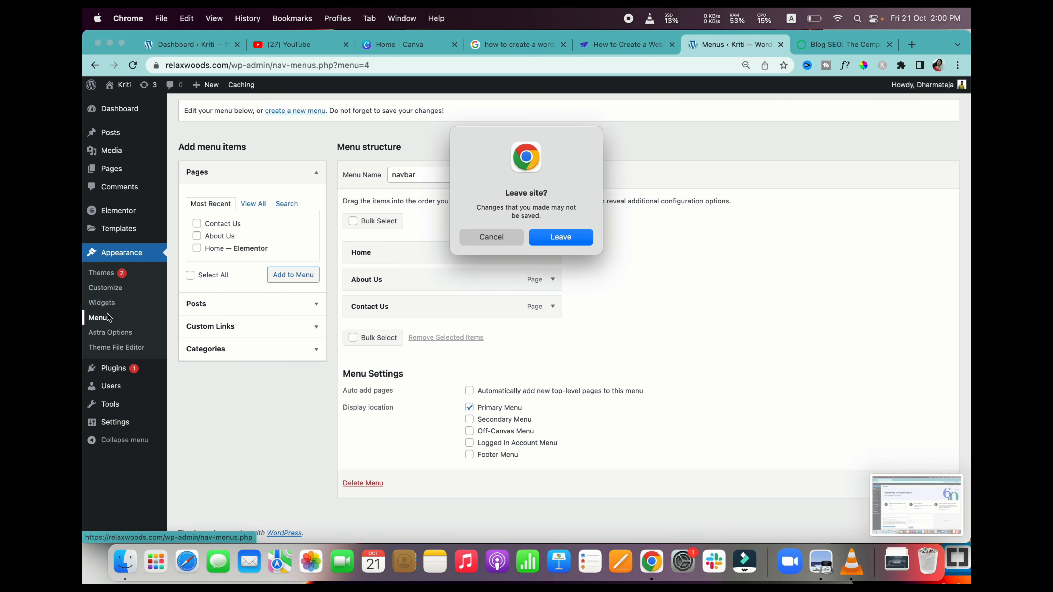
{"action": "left_click", "coordinate": [485, 237]}
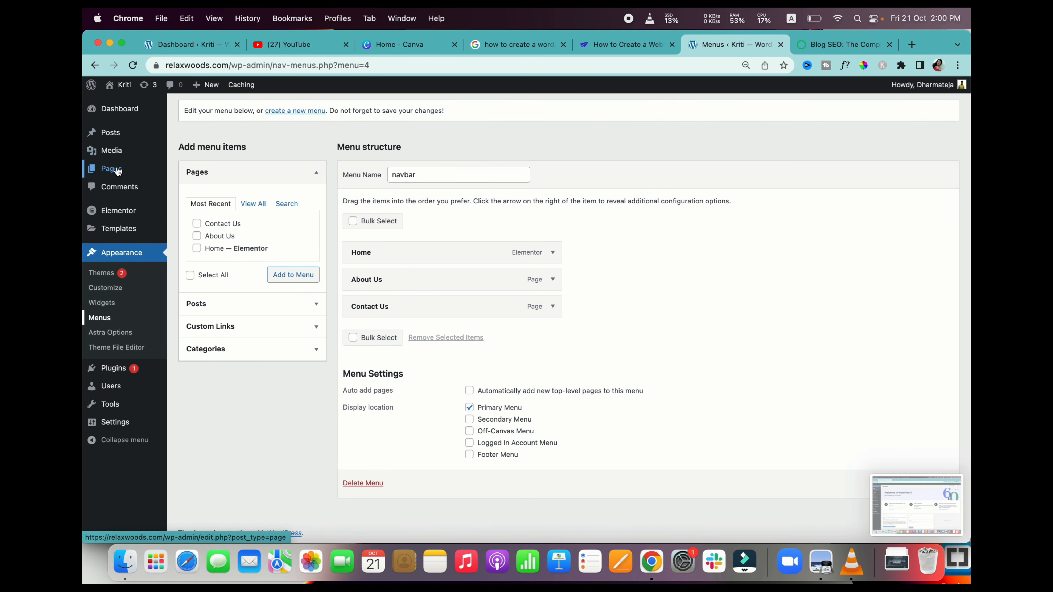
- Leave the menu editor without saving the changes and open the General settings page
{"action": "left_click", "coordinate": [107, 425]}
{"action": "left_click", "coordinate": [493, 238]}
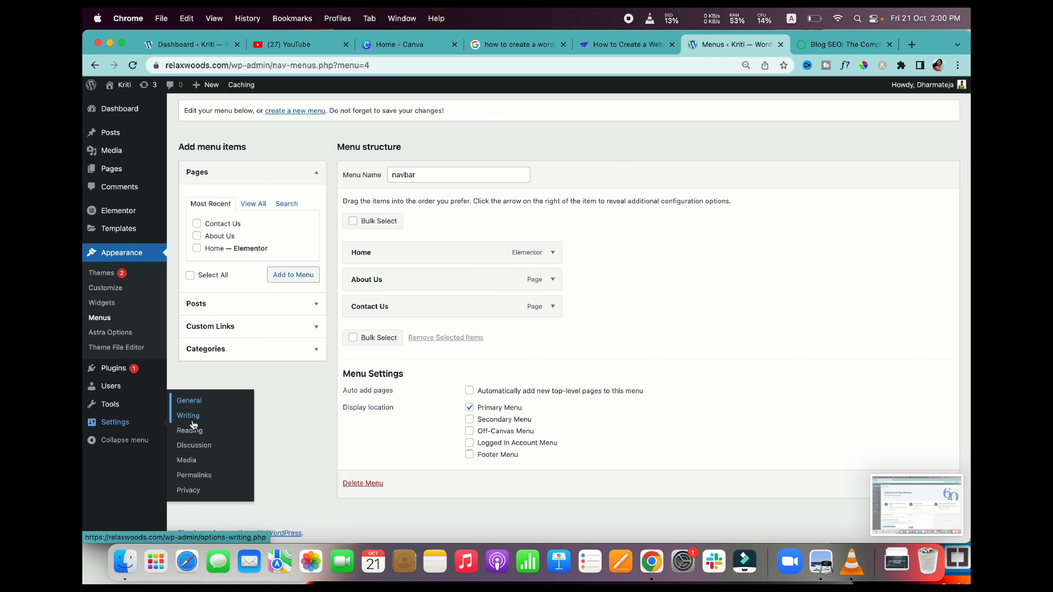
{"action": "left_click", "coordinate": [189, 400]}
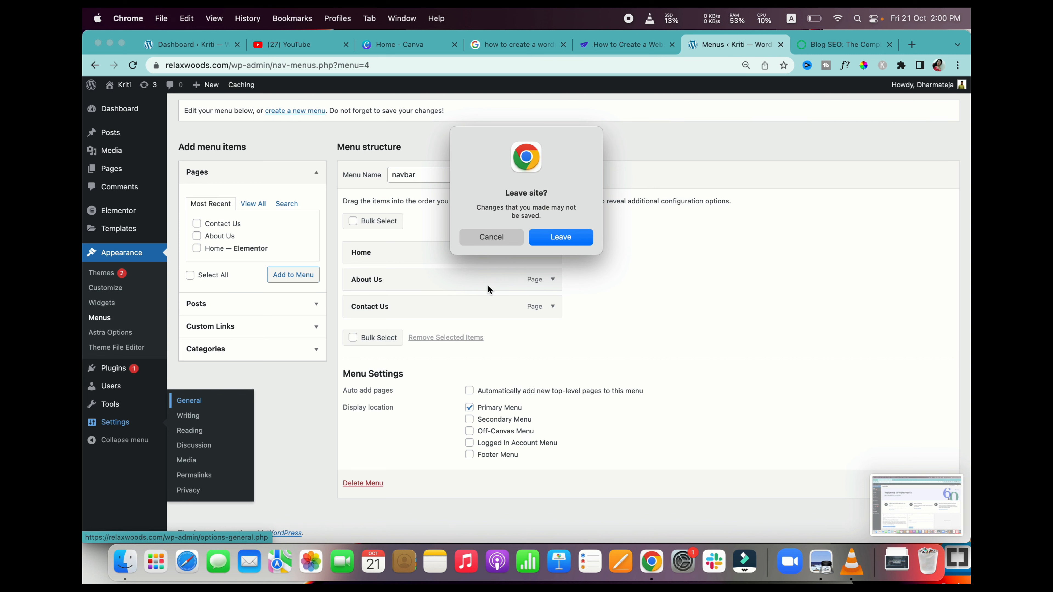
{"action": "left_click", "coordinate": [570, 236]}
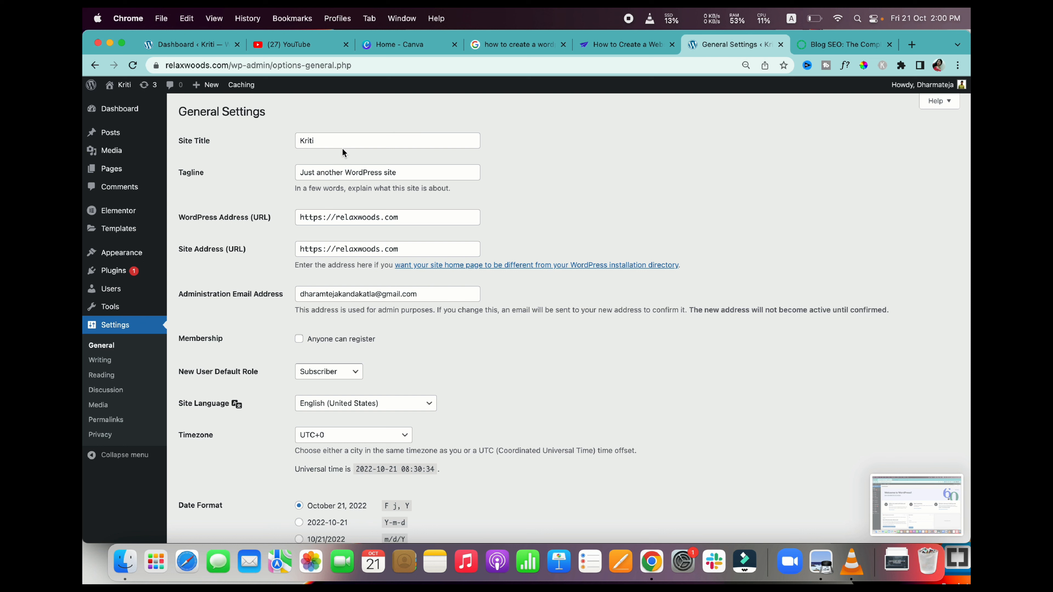
- Set the site title to "Relaxwoods"
{"action": "left_click", "coordinate": [326, 139]}
{"action": "key", "text": "BackSpace"}
{"action": "key", "text": "BackSpace"}
{"action": "key", "text": "BackSpace"}
{"action": "key", "text": "BackSpace"}
{"action": "key", "text": "BackSpace"}
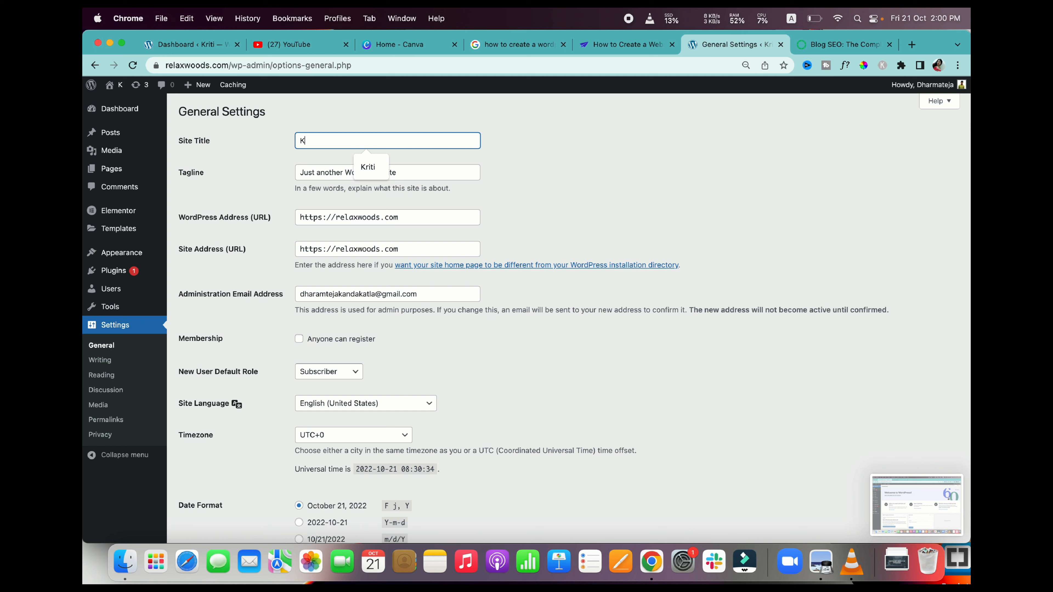
{"action": "type", "text": "Rela"}
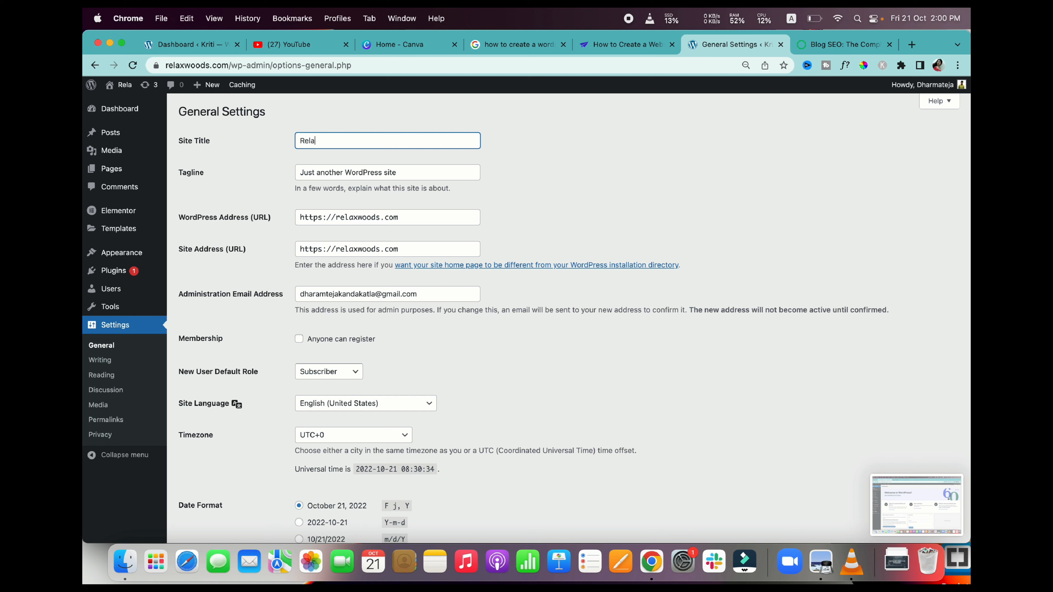
{"action": "type", "text": "xwoods"}
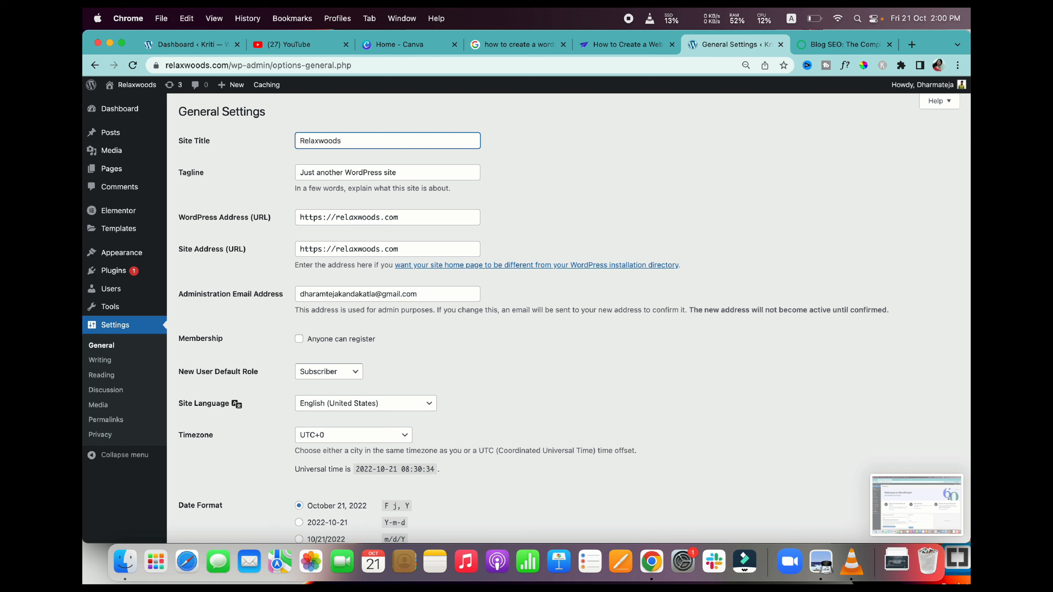
- Replace the site tagline with "Movie review website"
{"action": "left_click", "coordinate": [418, 173]}
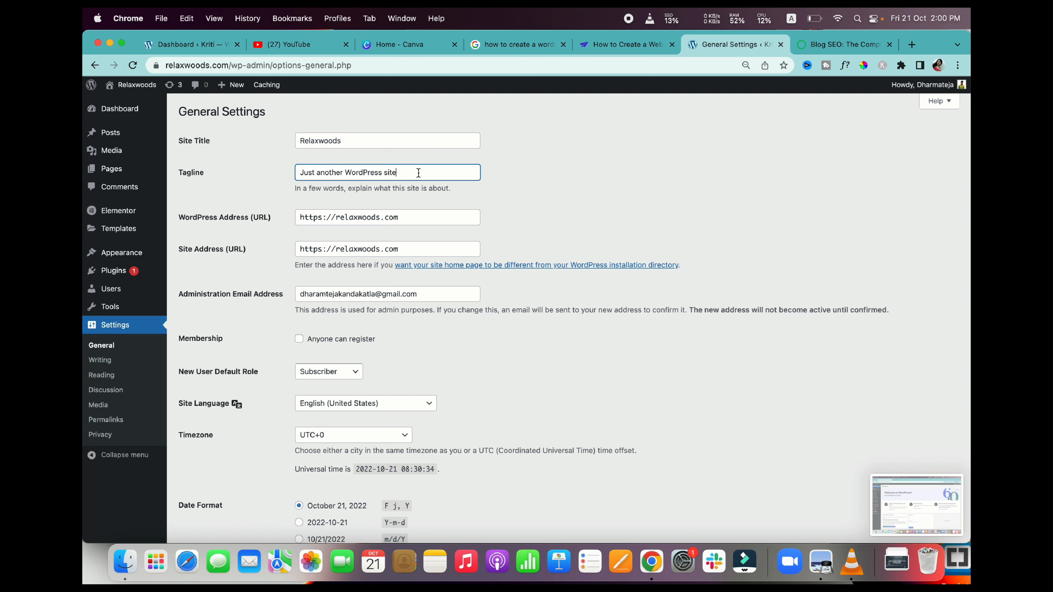
{"action": "key", "text": "BackSpace"}
{"action": "key", "text": "BackSpace"}
{"action": "key", "text": "BackSpace"}
{"action": "key", "text": "BackSpace"}
{"action": "key", "text": "BackSpace"}
{"action": "key", "text": "BackSpace"}
{"action": "key", "text": "BackSpace"}
{"action": "key", "text": "BackSpace"}
{"action": "key", "text": "BackSpace"}
{"action": "key", "text": "BackSpace"}
{"action": "key", "text": "BackSpace"}
{"action": "key", "text": "BackSpace"}
{"action": "key", "text": "BackSpace"}
- Look through the remaining general settings without altering them and save the changes
{"action": "scroll", "coordinate": [407, 224], "scroll_direction": "down", "scroll_amount": 5}
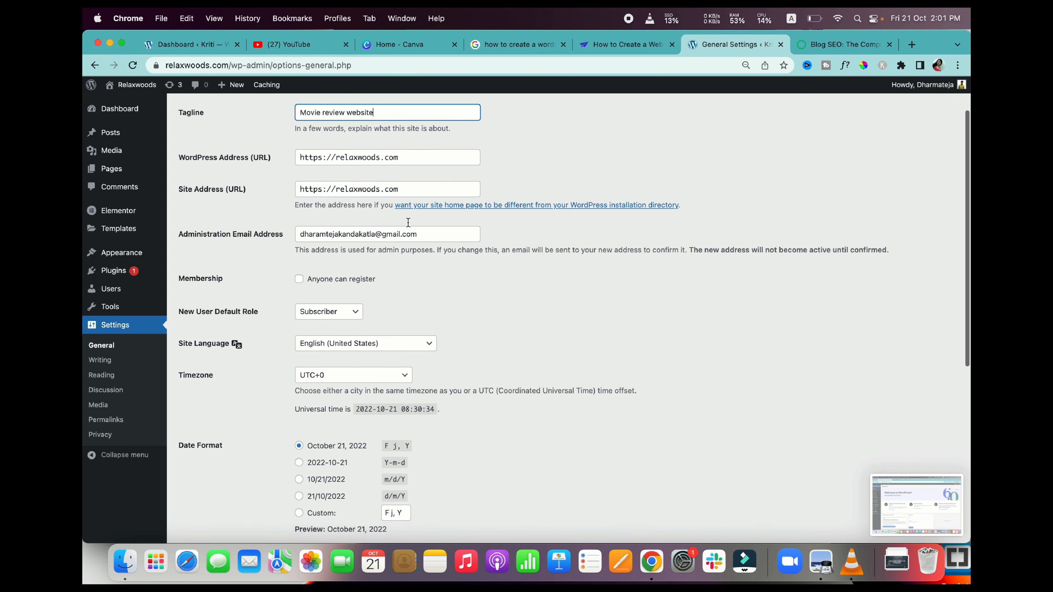
{"action": "scroll", "coordinate": [408, 226], "scroll_direction": "down", "scroll_amount": 4}
{"action": "scroll", "coordinate": [408, 224], "scroll_direction": "down", "scroll_amount": 3}
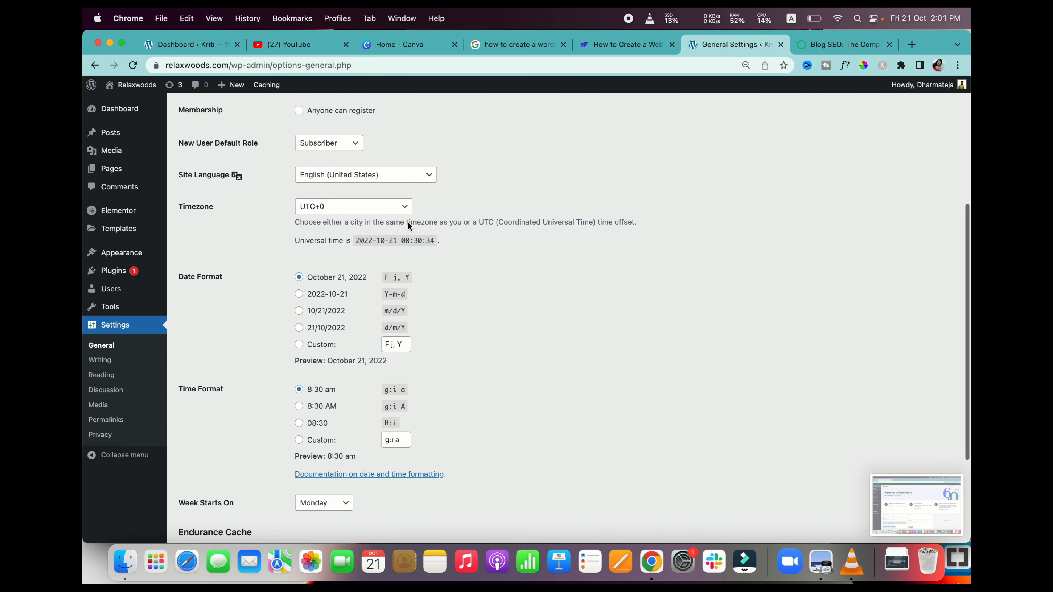
{"action": "scroll", "coordinate": [408, 223], "scroll_direction": "down", "scroll_amount": 5}
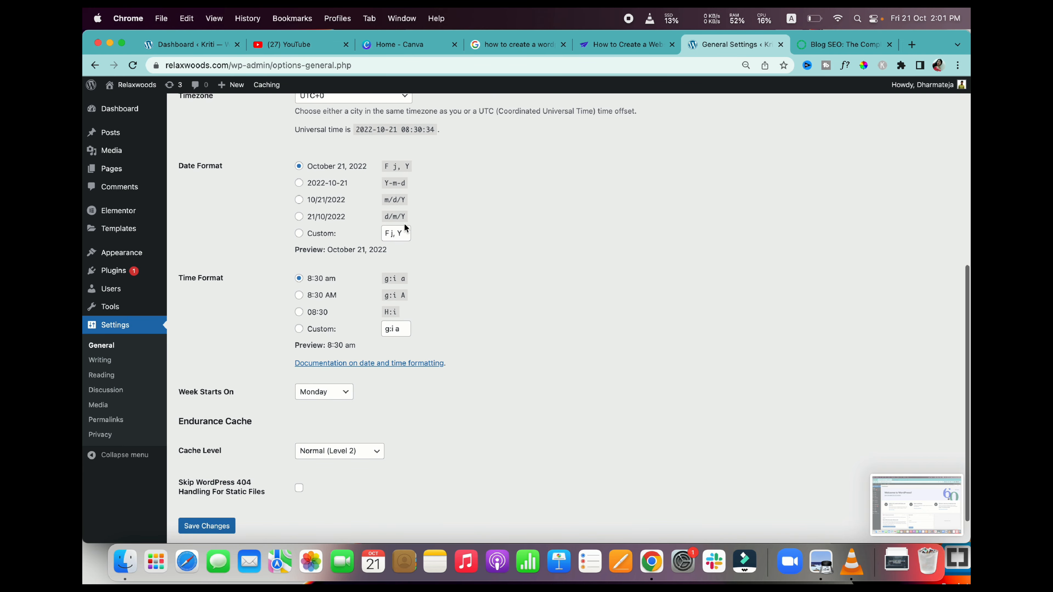
{"action": "scroll", "coordinate": [342, 154], "scroll_direction": "up", "scroll_amount": 3}
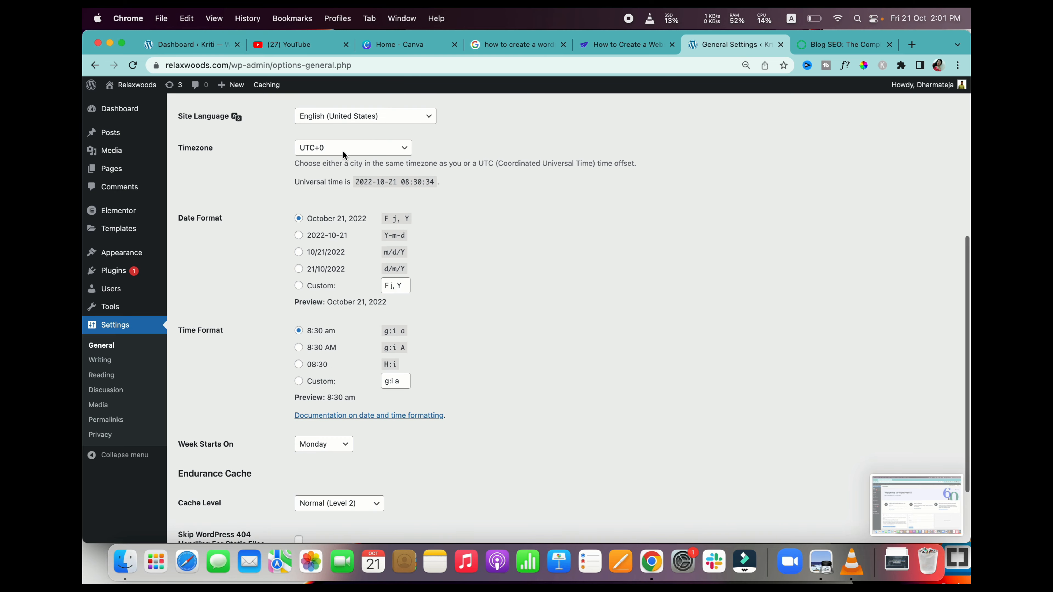
{"action": "scroll", "coordinate": [341, 348], "scroll_direction": "down", "scroll_amount": 5}
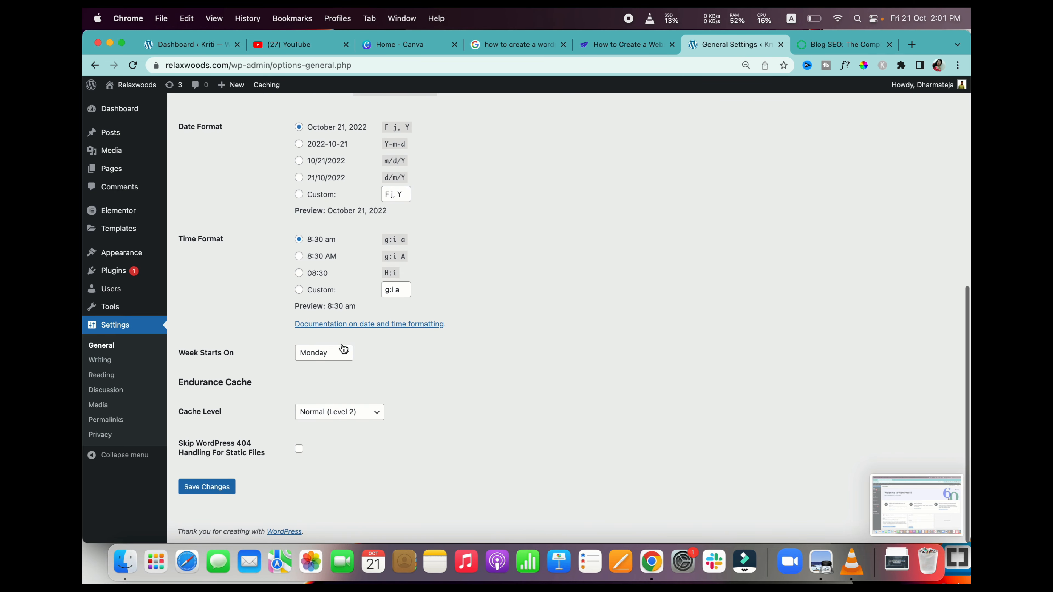
{"action": "left_click", "coordinate": [205, 496]}
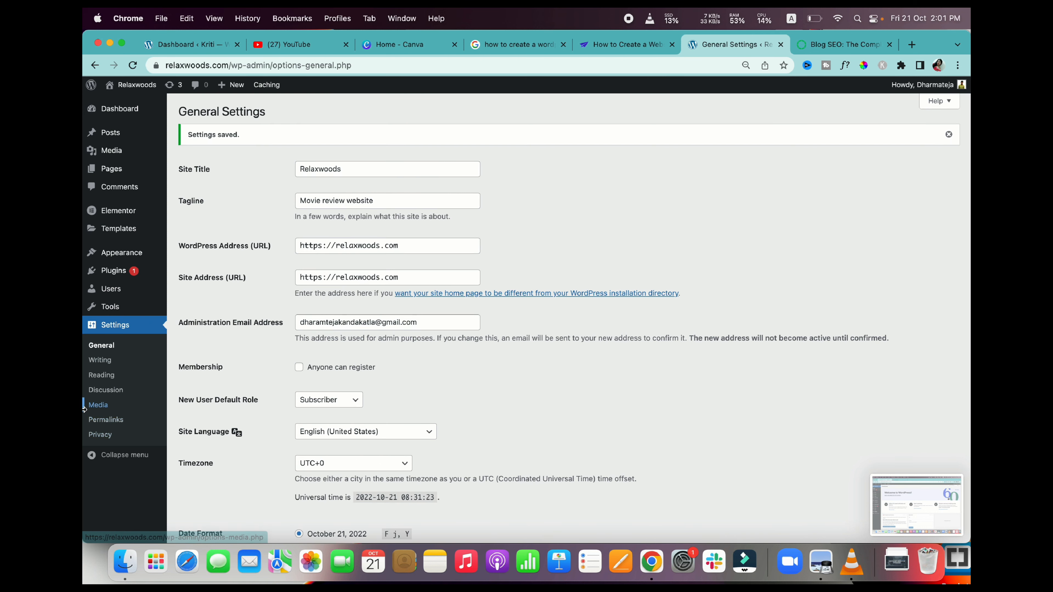
- View the Writing settings and check the choices for the default post category without changing it
{"action": "left_click", "coordinate": [102, 365]}
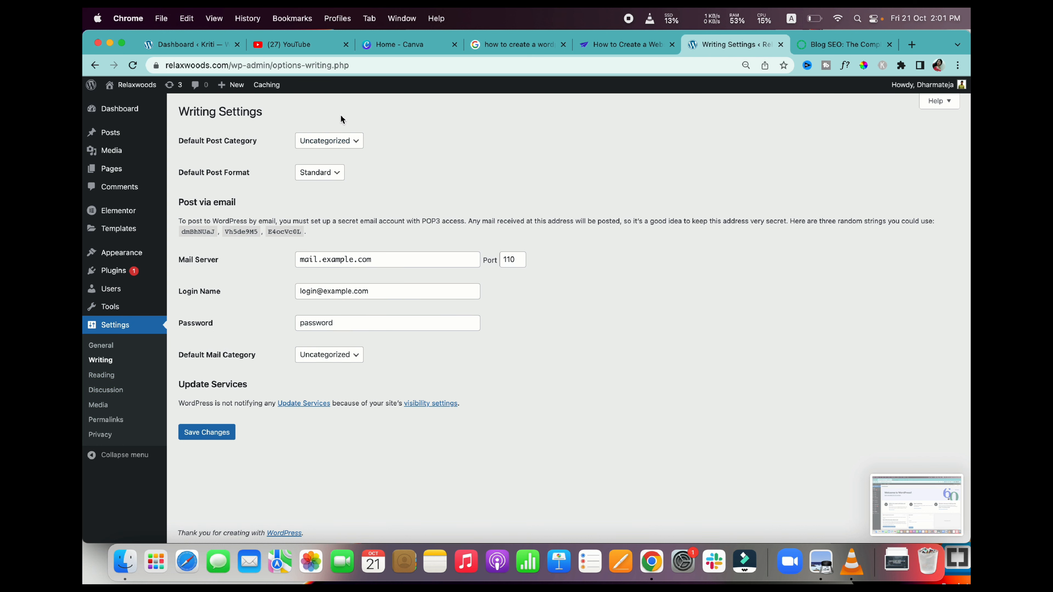
{"action": "left_click", "coordinate": [348, 142]}
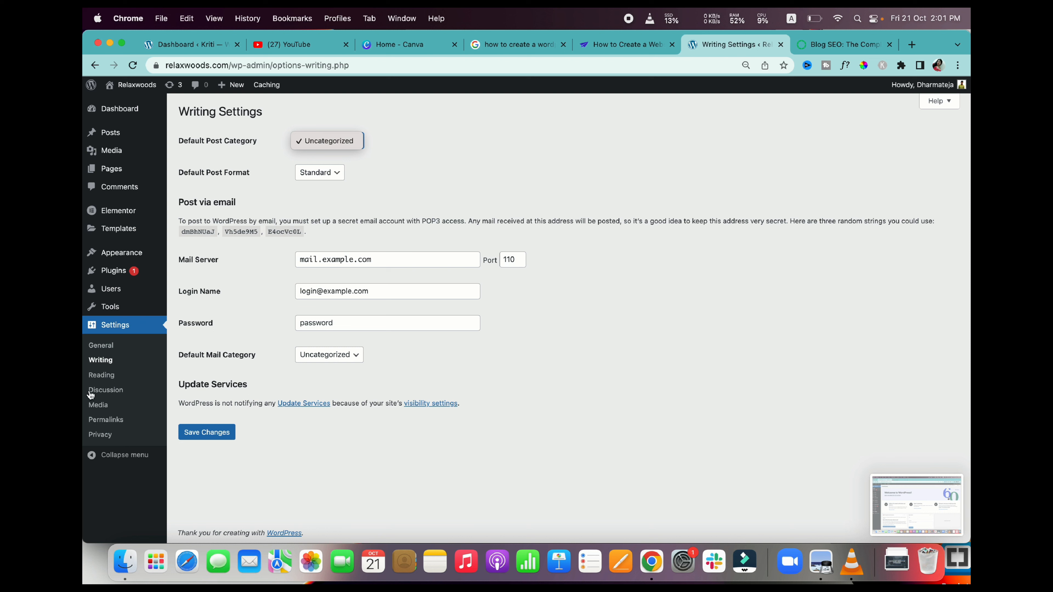
{"action": "left_click", "coordinate": [107, 375]}
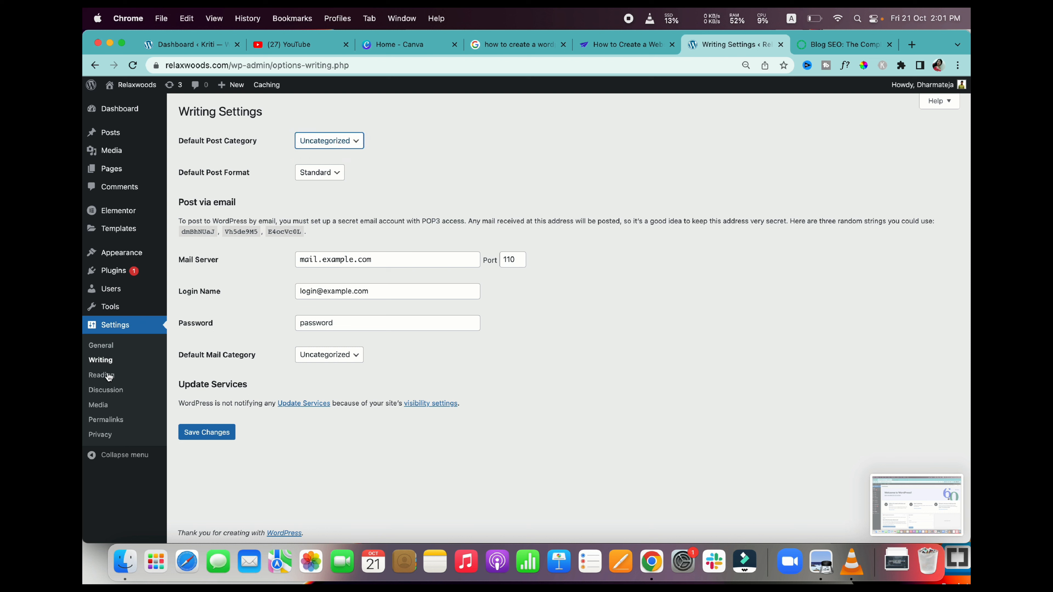
- In the Reading settings, make the homepage display a static page and choose Home as the homepage
{"action": "left_click", "coordinate": [108, 375]}
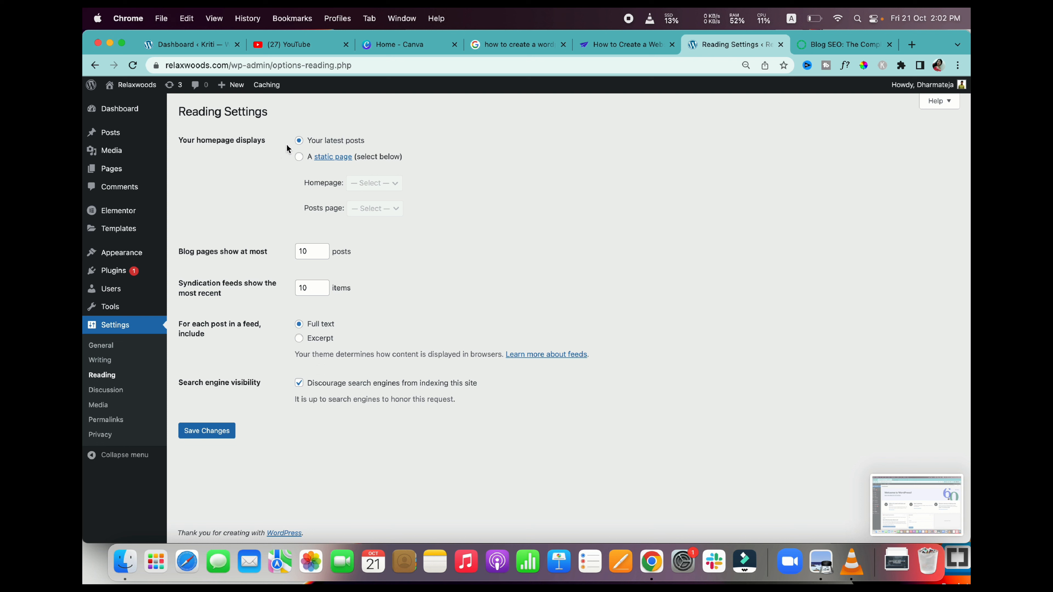
{"action": "left_click", "coordinate": [299, 157]}
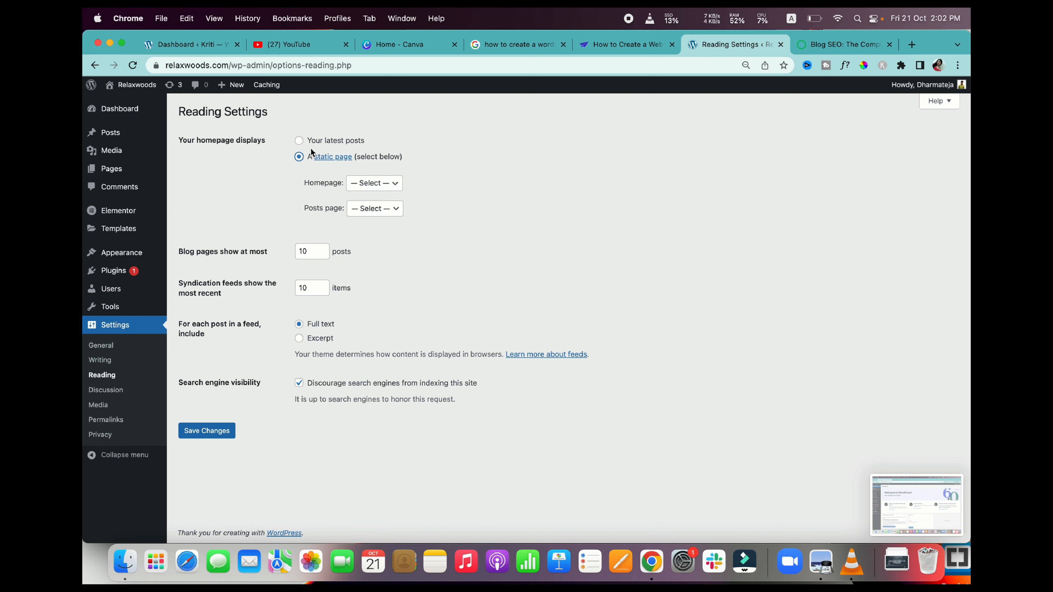
{"action": "left_click", "coordinate": [396, 187]}
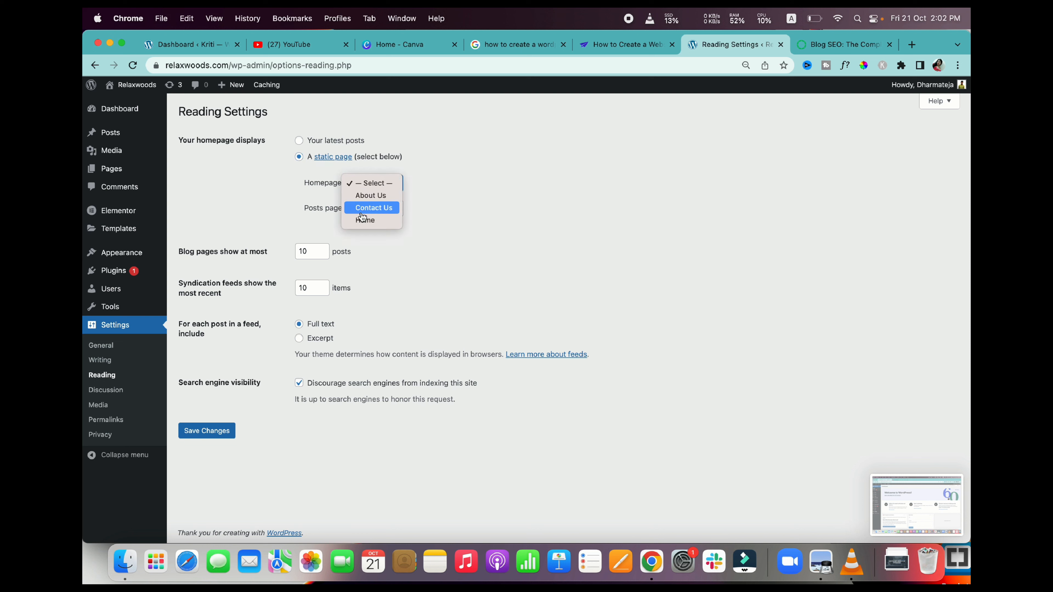
{"action": "left_click", "coordinate": [378, 223]}
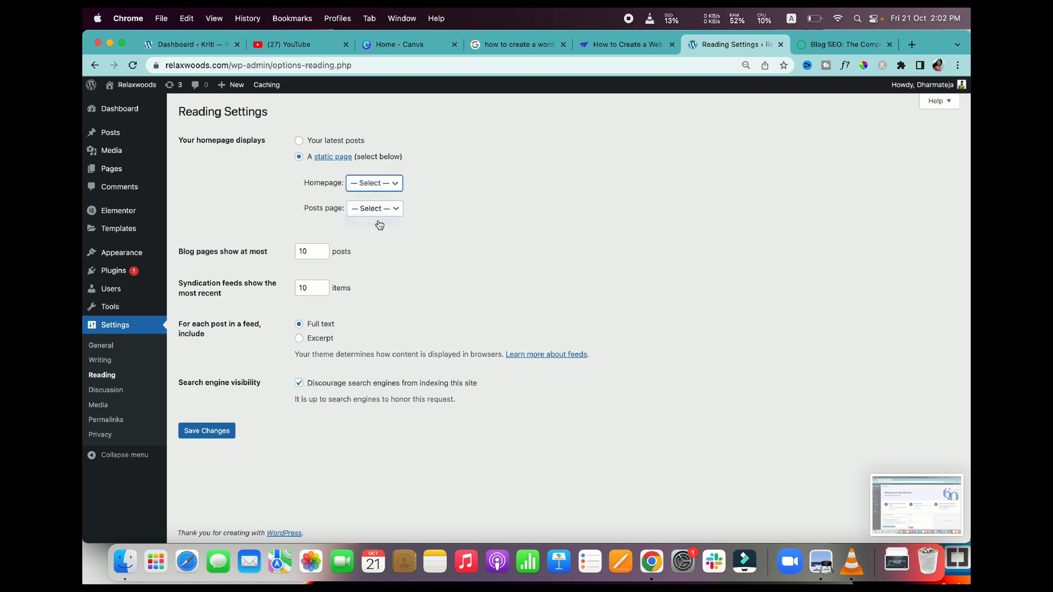
- Leave the posts page unselected, set each post in a feed to include an excerpt, and save the reading settings
{"action": "left_click", "coordinate": [397, 208]}
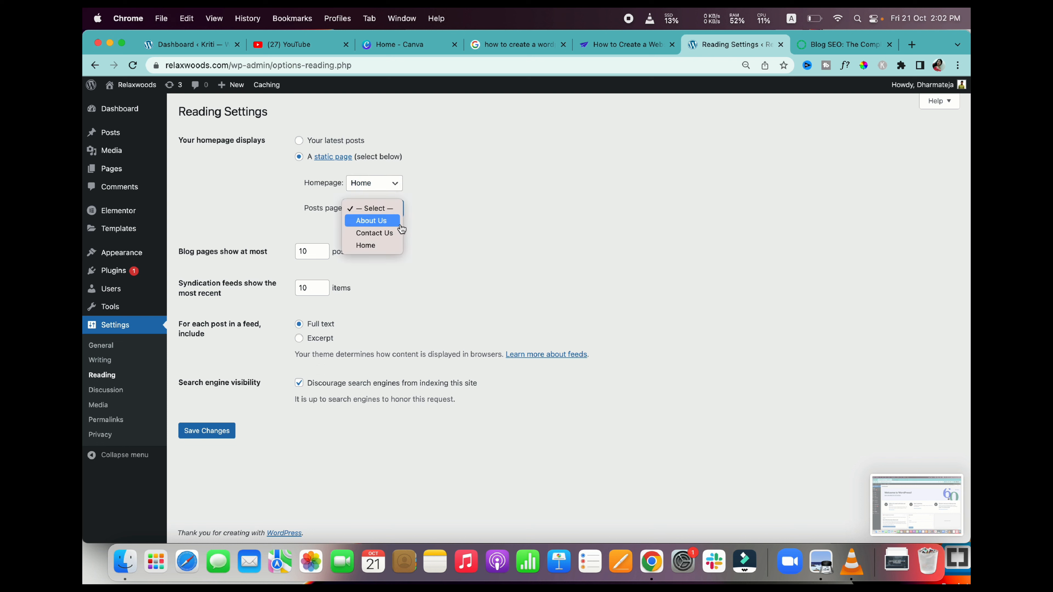
{"action": "left_click", "coordinate": [435, 228]}
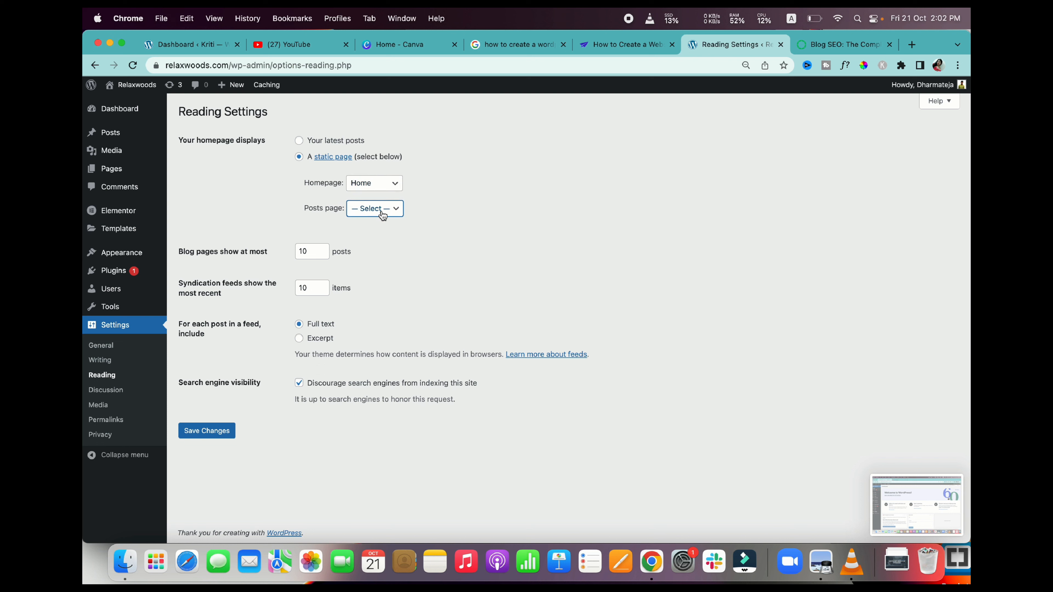
{"action": "left_click", "coordinate": [384, 210]}
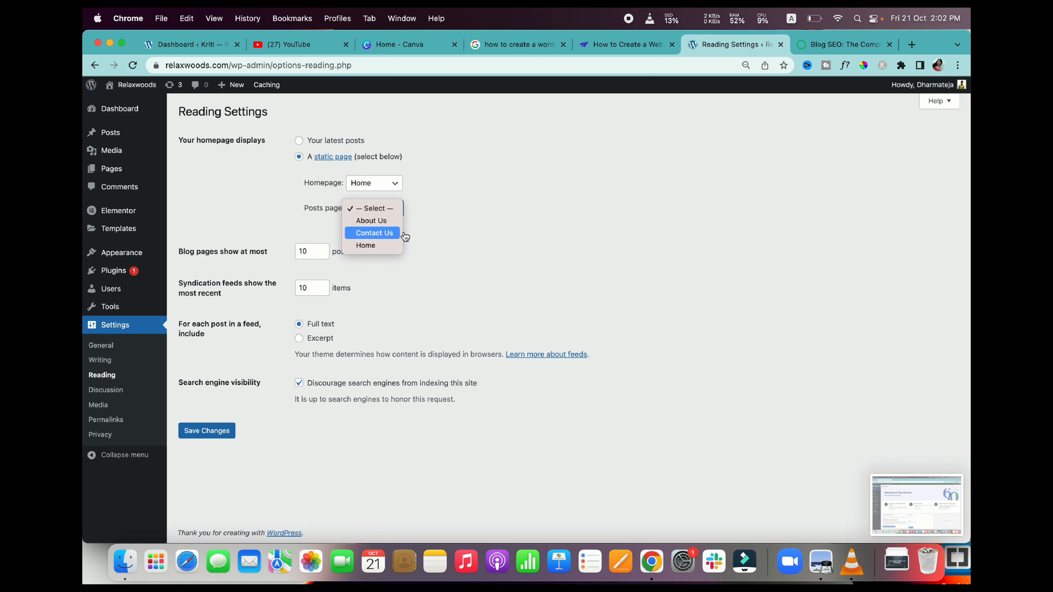
{"action": "left_click", "coordinate": [462, 230]}
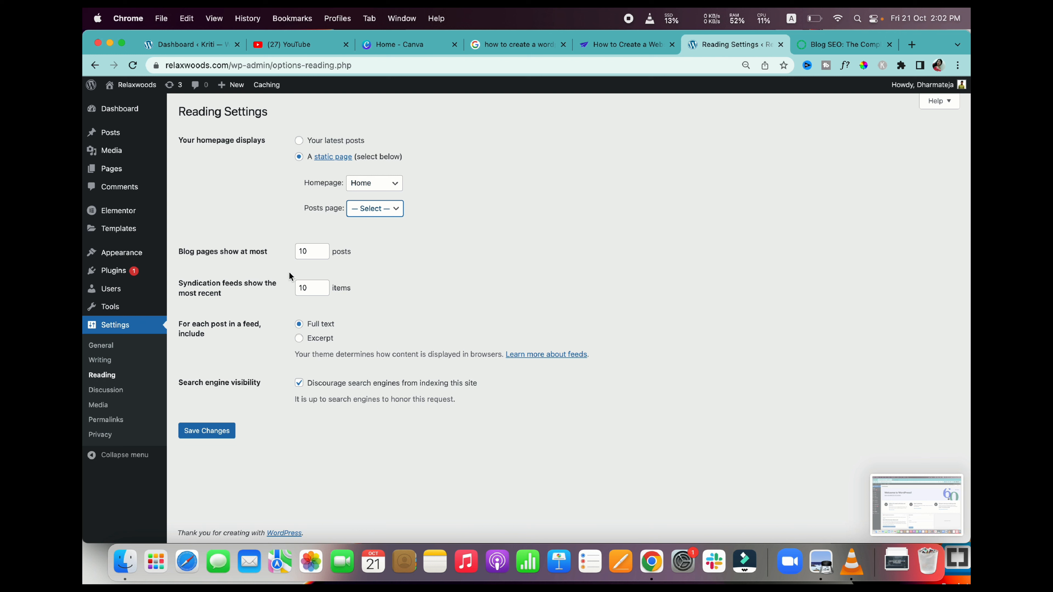
{"action": "left_click", "coordinate": [299, 339]}
{"action": "left_click", "coordinate": [200, 434]}
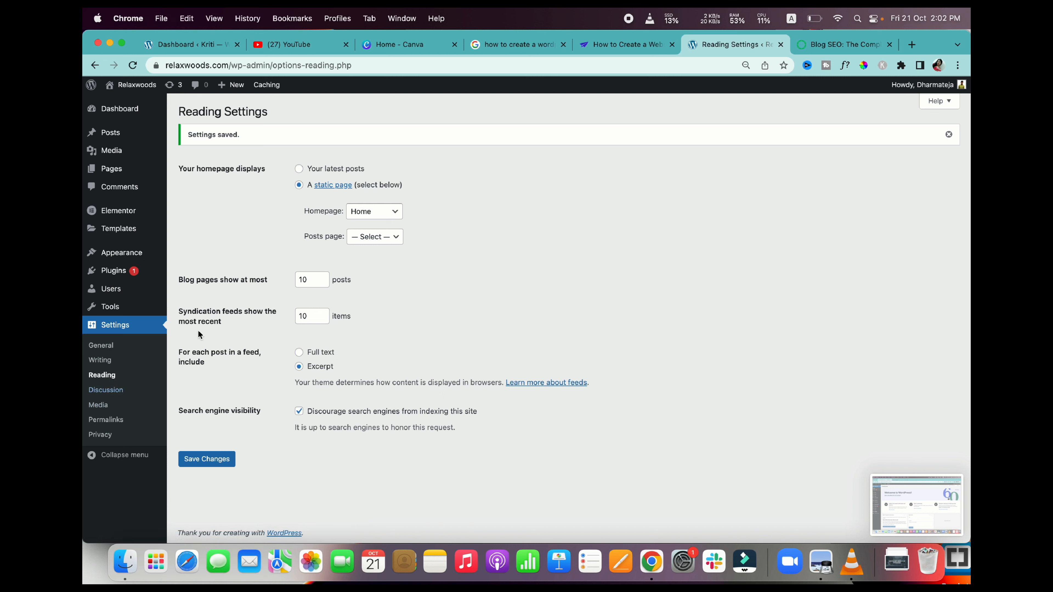
- Visit the live site to check how the homepage looks
{"action": "mouse_move", "coordinate": [134, 106]}
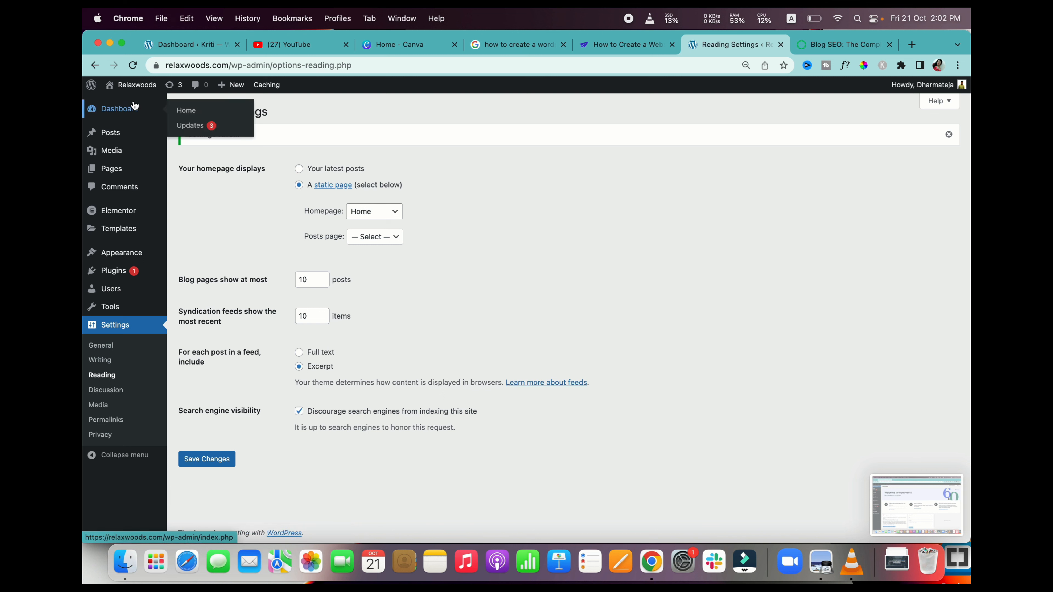
{"action": "mouse_move", "coordinate": [133, 85]}
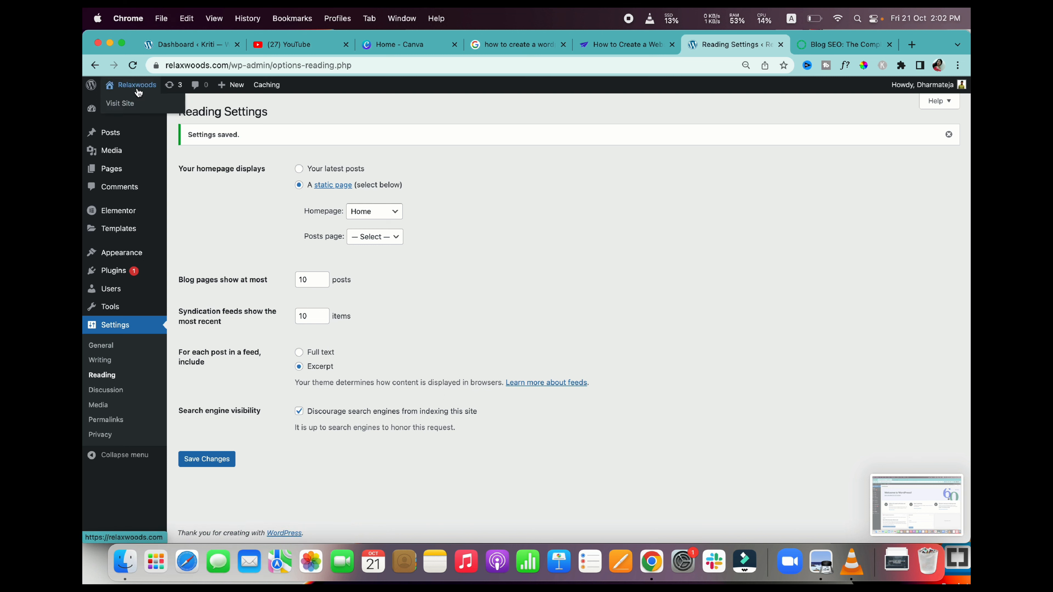
{"action": "left_click", "coordinate": [125, 104]}
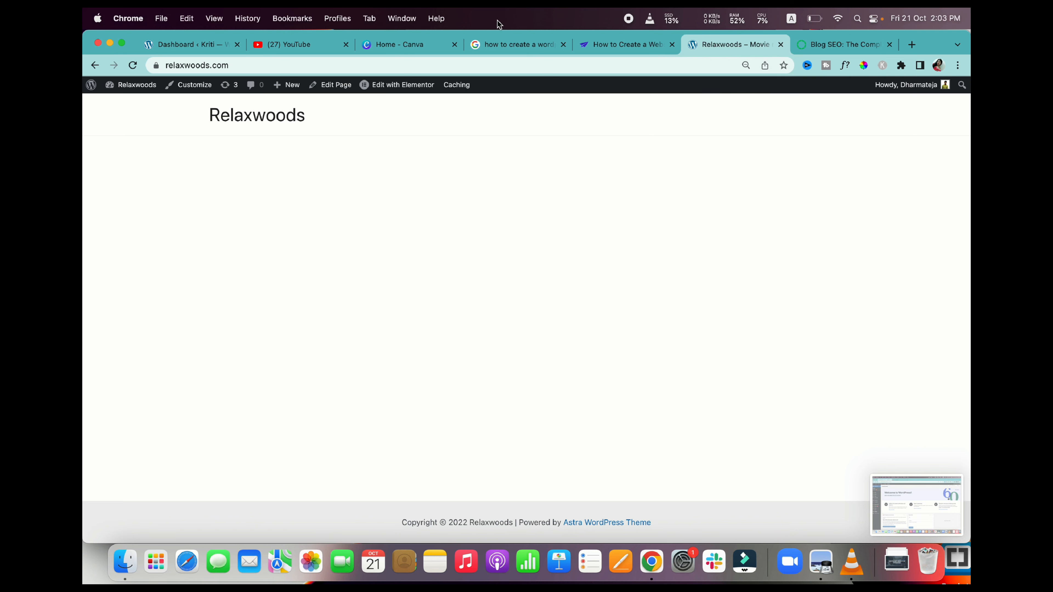
- Return to the navbar menu in the admin area and add the Home, About Us and Contact Us pages to it
{"action": "mouse_move", "coordinate": [108, 86]}
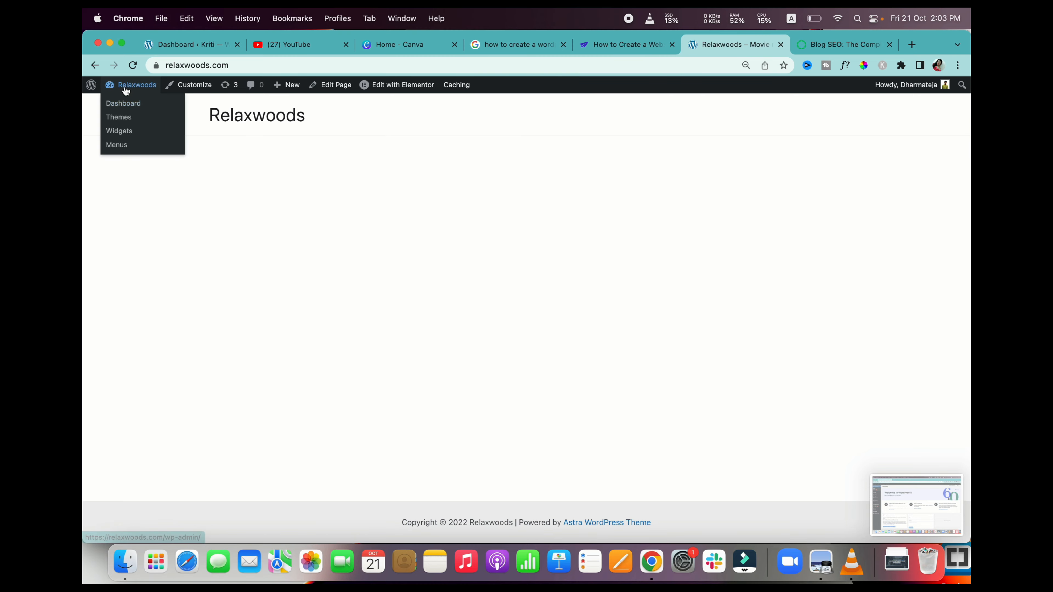
{"action": "left_click", "coordinate": [123, 105]}
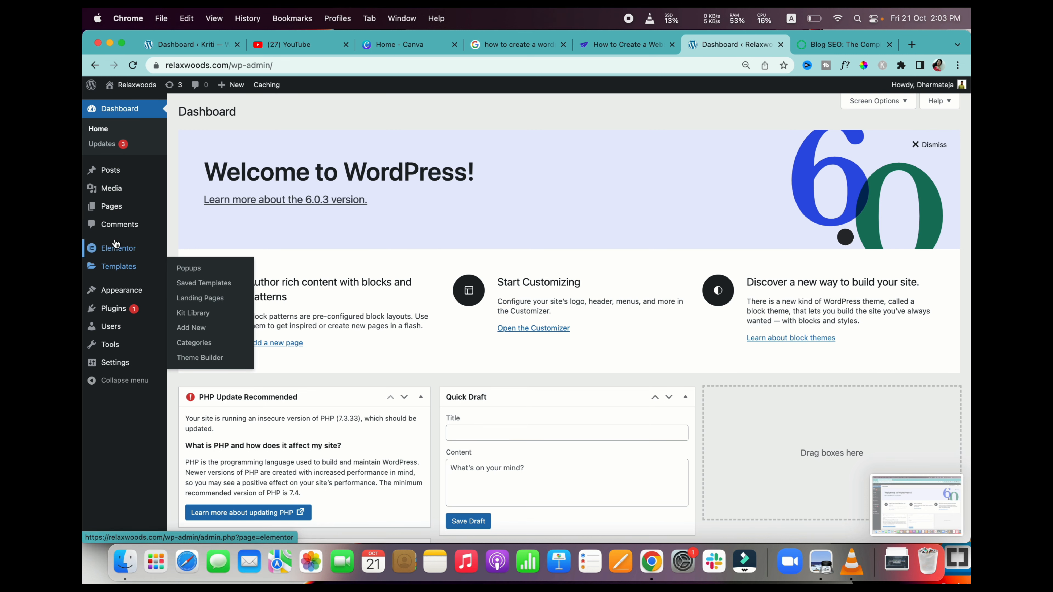
{"action": "left_click", "coordinate": [190, 341]}
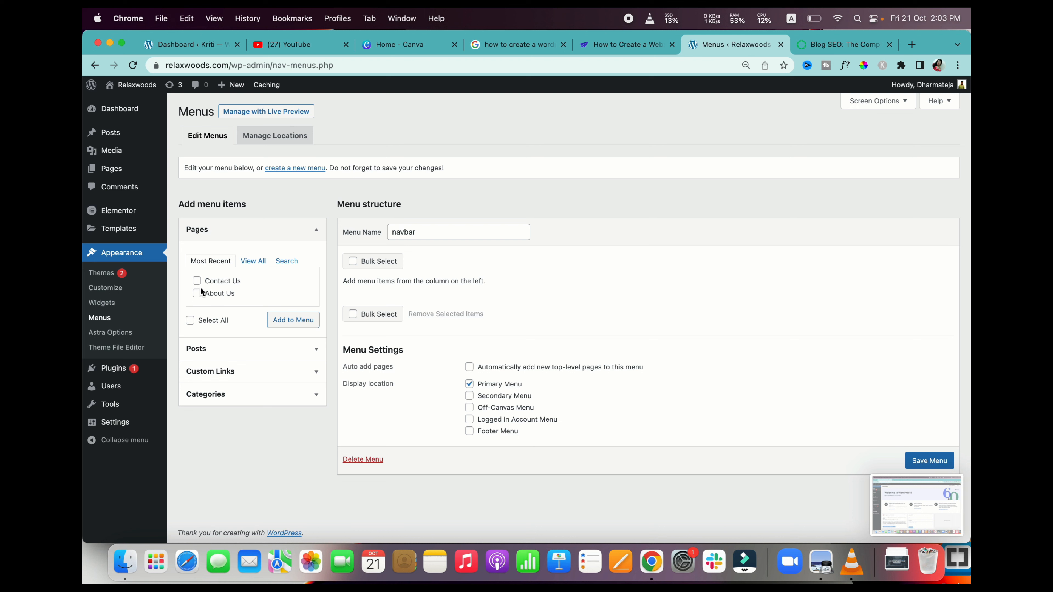
{"action": "left_click", "coordinate": [254, 262]}
{"action": "left_click", "coordinate": [196, 281]}
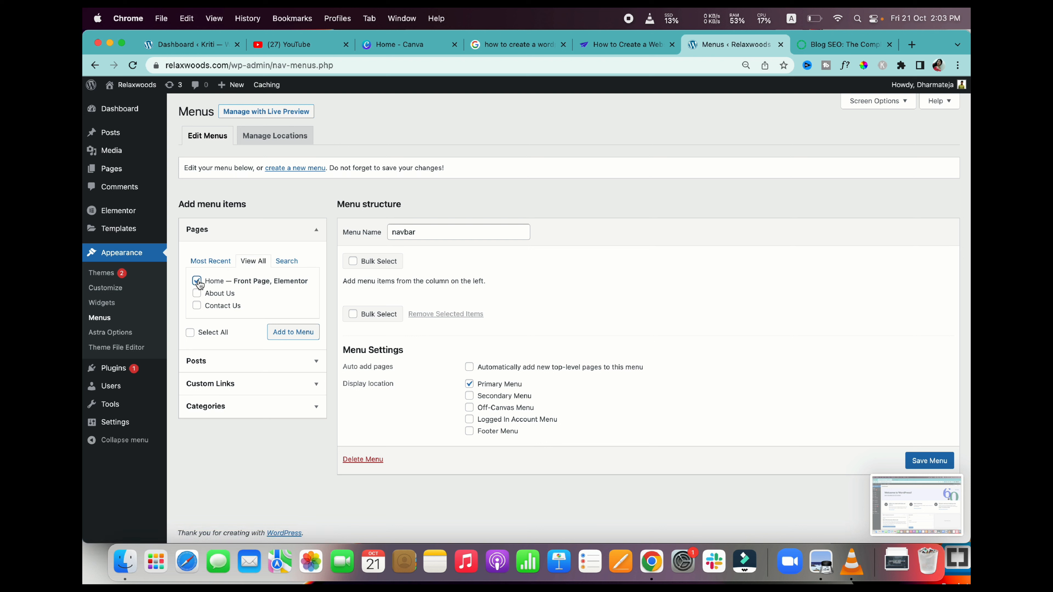
{"action": "left_click", "coordinate": [196, 293]}
{"action": "left_click", "coordinate": [197, 306]}
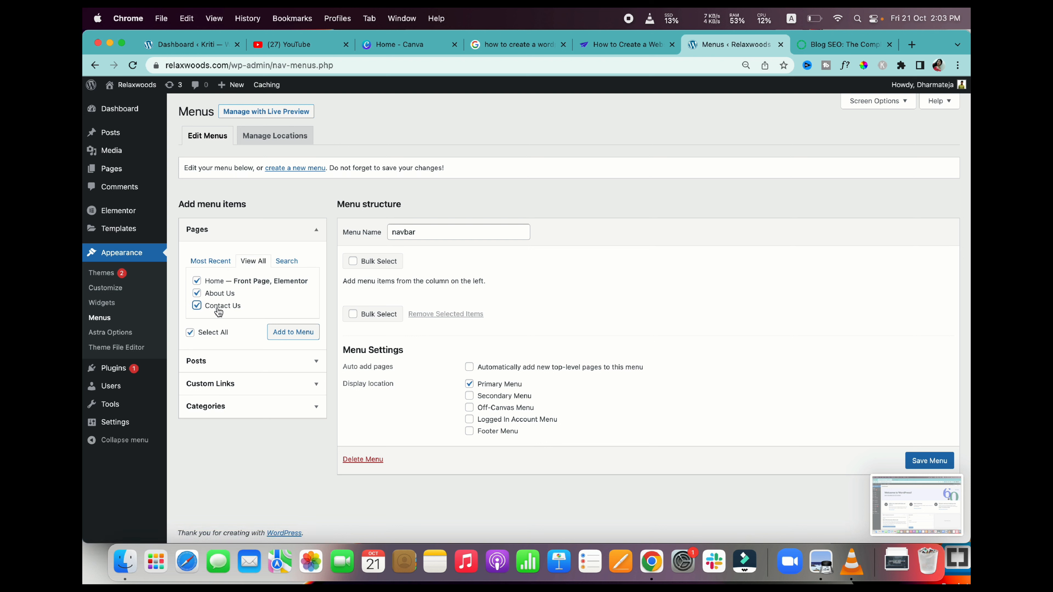
{"action": "left_click", "coordinate": [286, 336]}
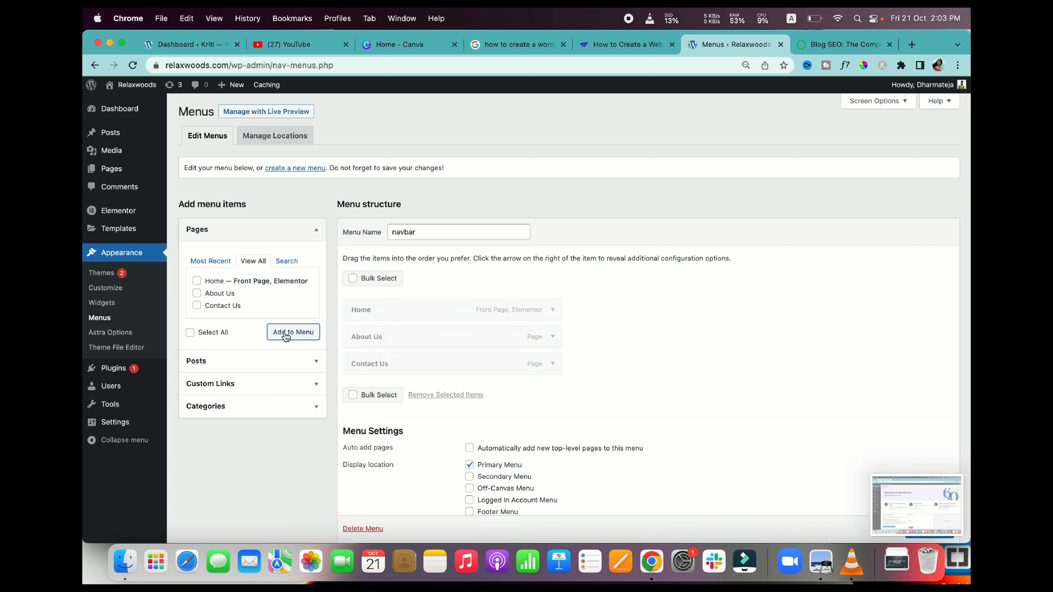
- Assign the navbar menu to the Primary Menu location, save it, and check the navigation on the live site
{"action": "left_click", "coordinate": [470, 465]}
{"action": "scroll", "coordinate": [635, 455], "scroll_direction": "down", "scroll_amount": 3}
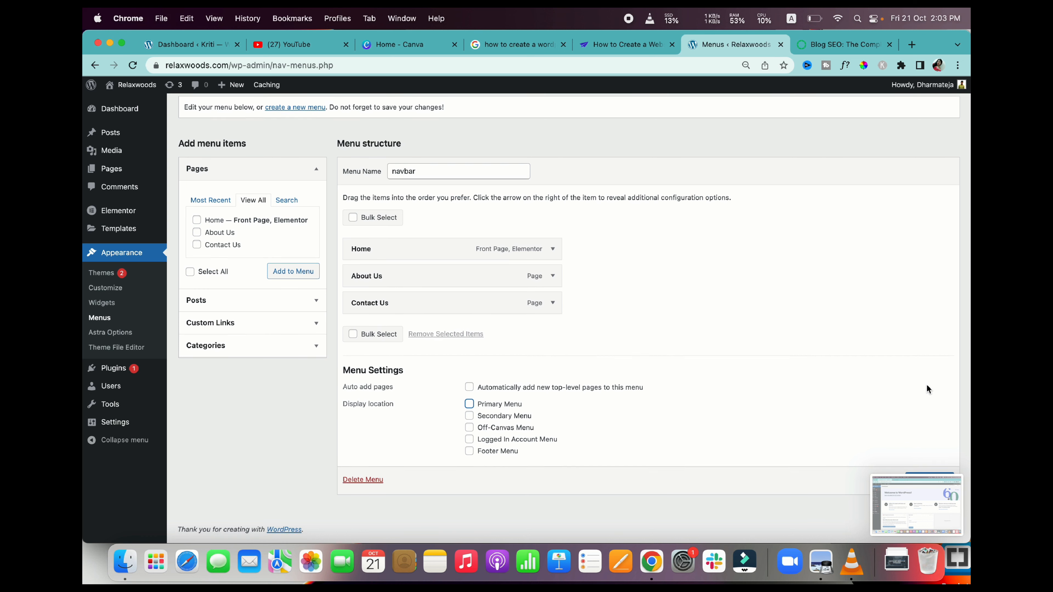
{"action": "right_click", "coordinate": [903, 496]}
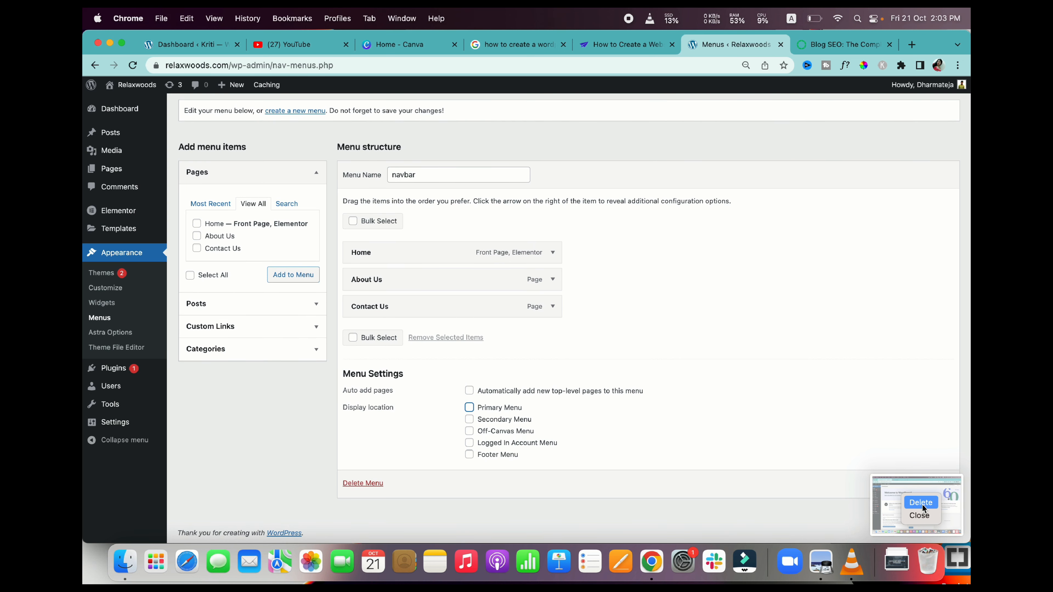
{"action": "left_click", "coordinate": [919, 516]}
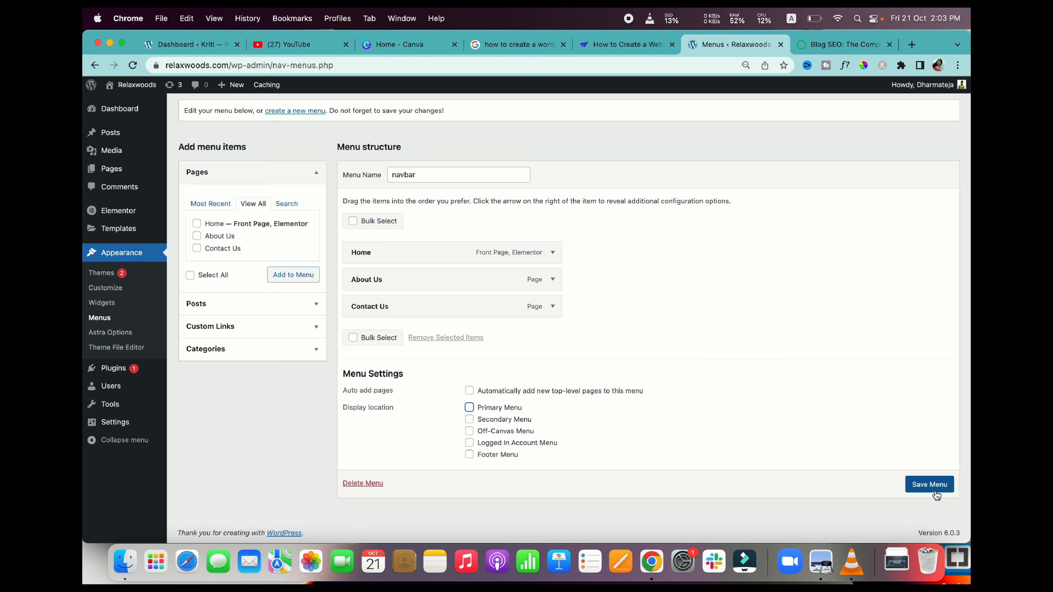
{"action": "left_click", "coordinate": [470, 408]}
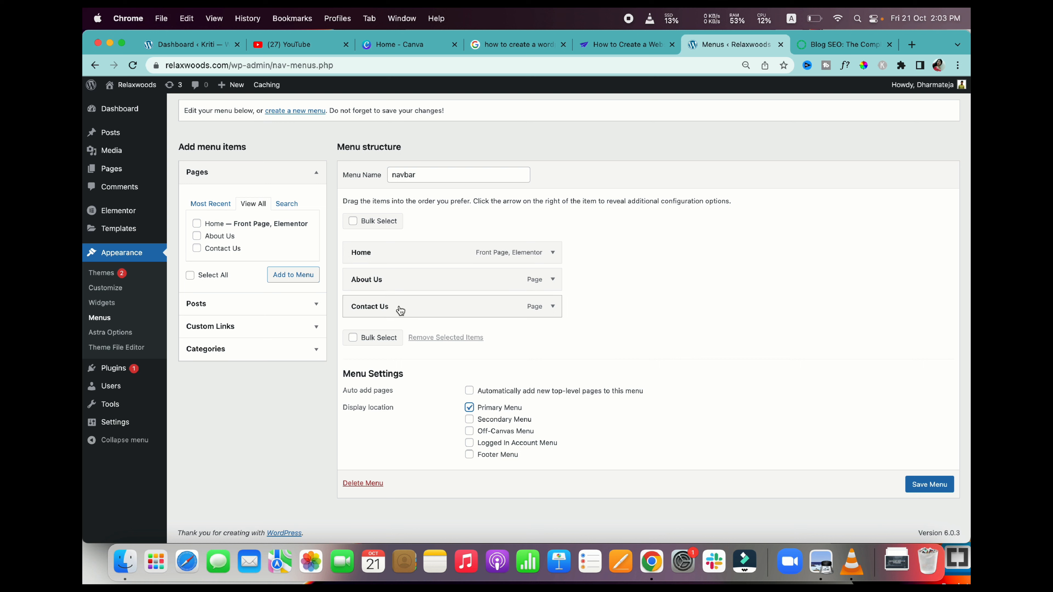
{"action": "left_click", "coordinate": [930, 486]}
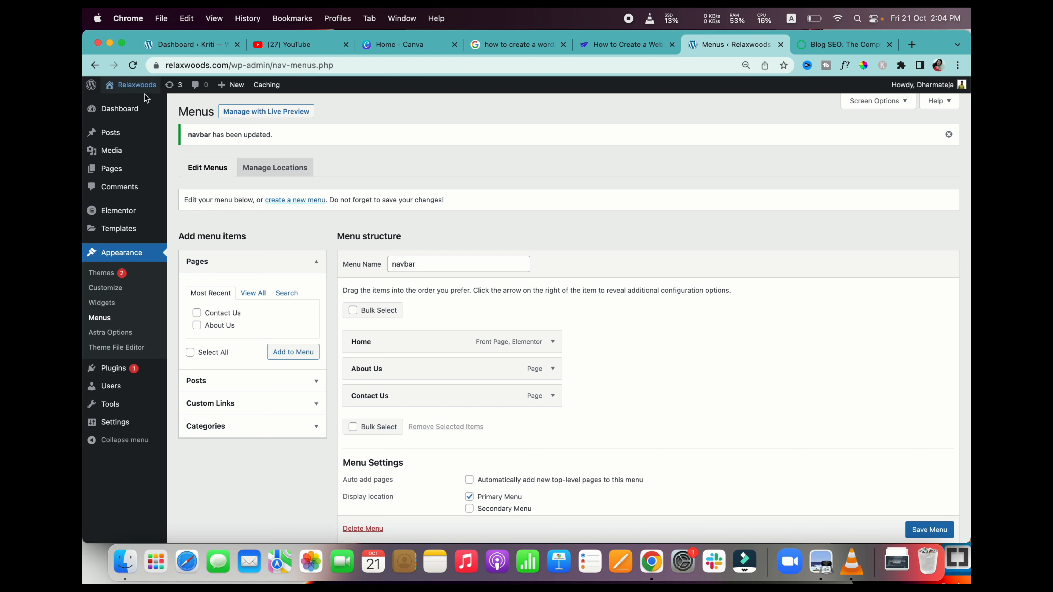
{"action": "mouse_move", "coordinate": [133, 85]}
{"action": "left_click", "coordinate": [125, 104]}
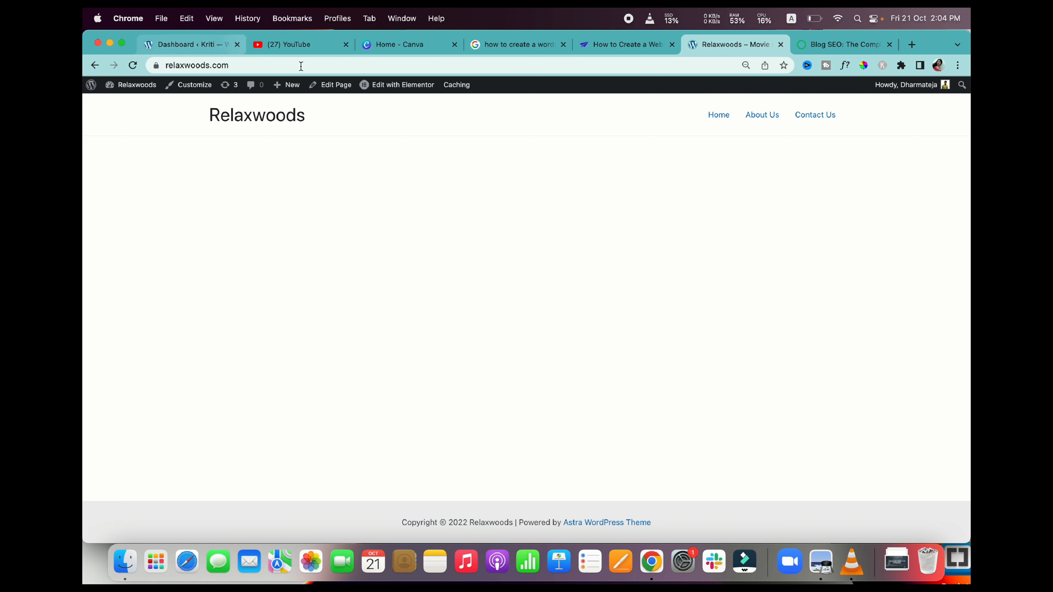
- Open the theme customizer from the dashboard and close the WordPress tutorial and Blog SEO browser pages
{"action": "left_click", "coordinate": [189, 45]}
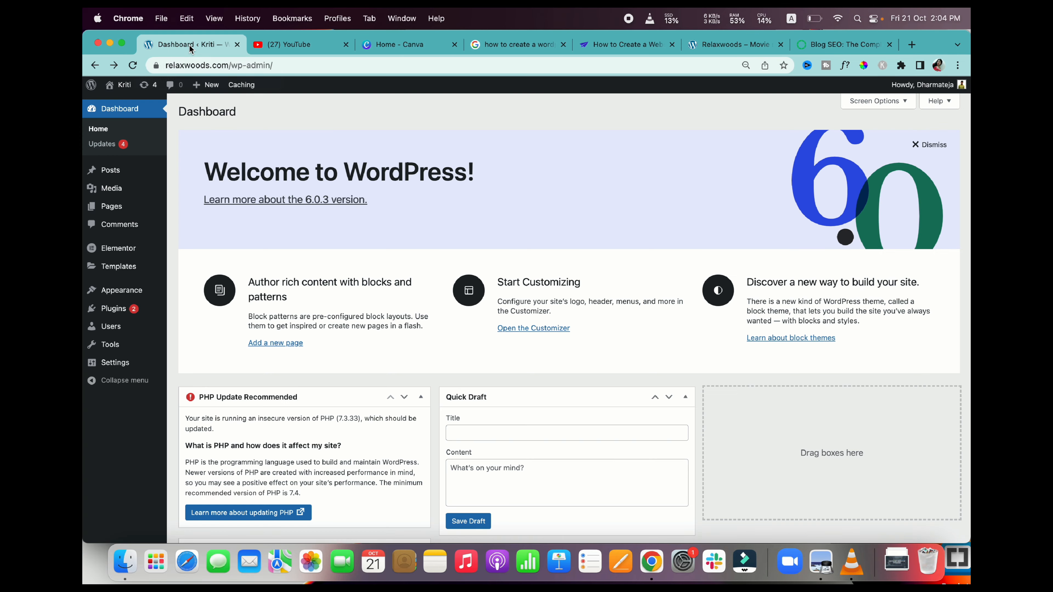
{"action": "mouse_move", "coordinate": [129, 298]}
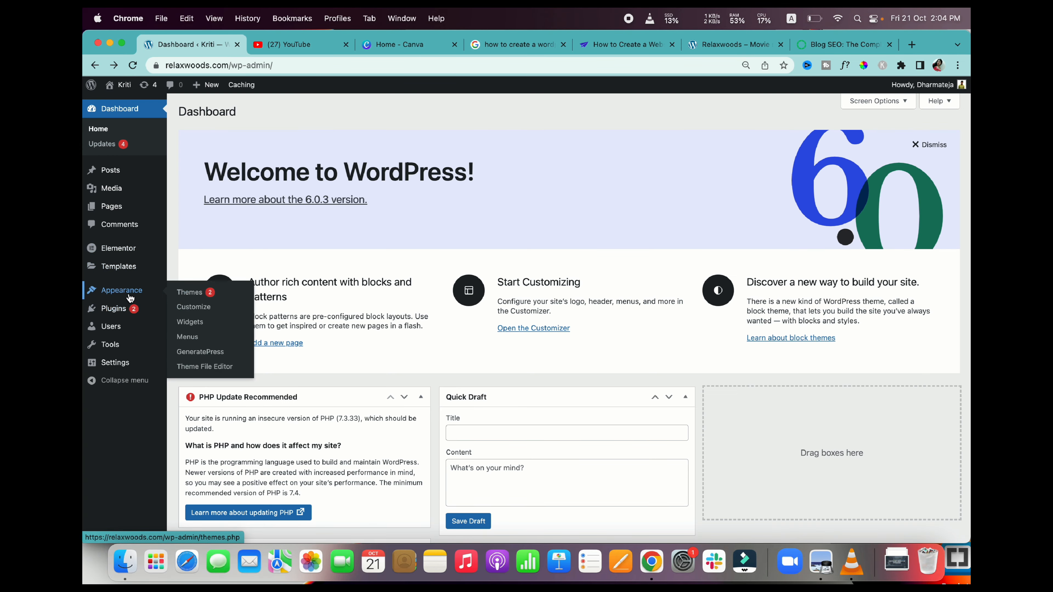
{"action": "left_click", "coordinate": [194, 307]}
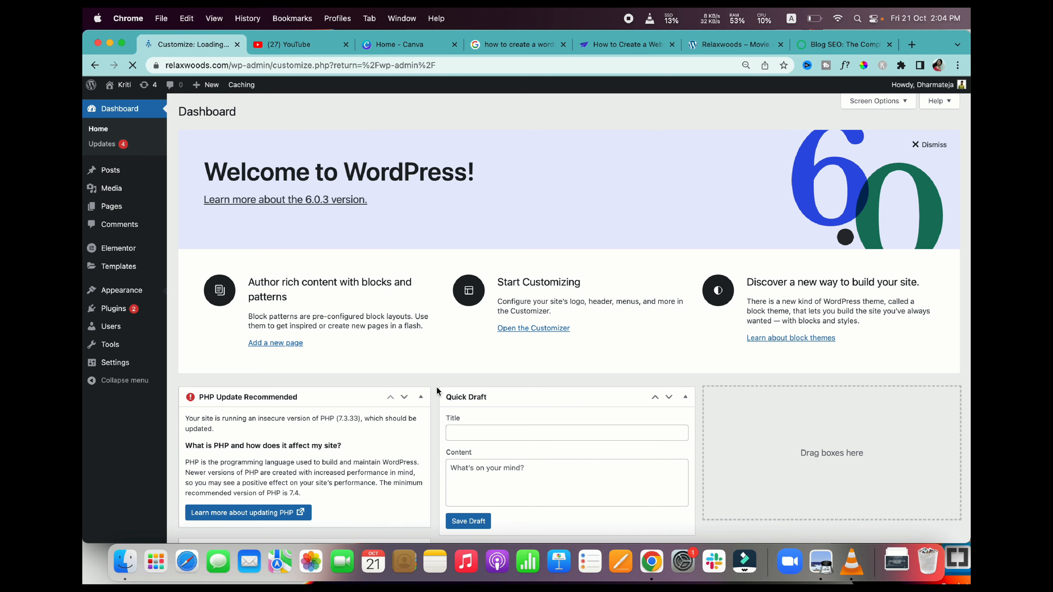
{"action": "scroll", "coordinate": [527, 373], "scroll_direction": "down", "scroll_amount": 15}
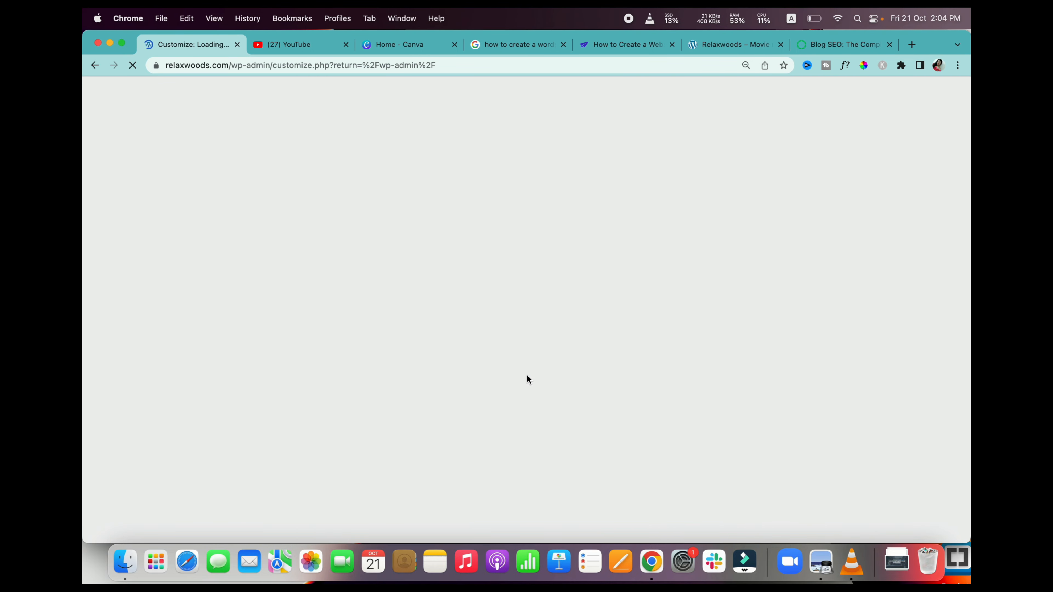
{"action": "left_click", "coordinate": [672, 44]}
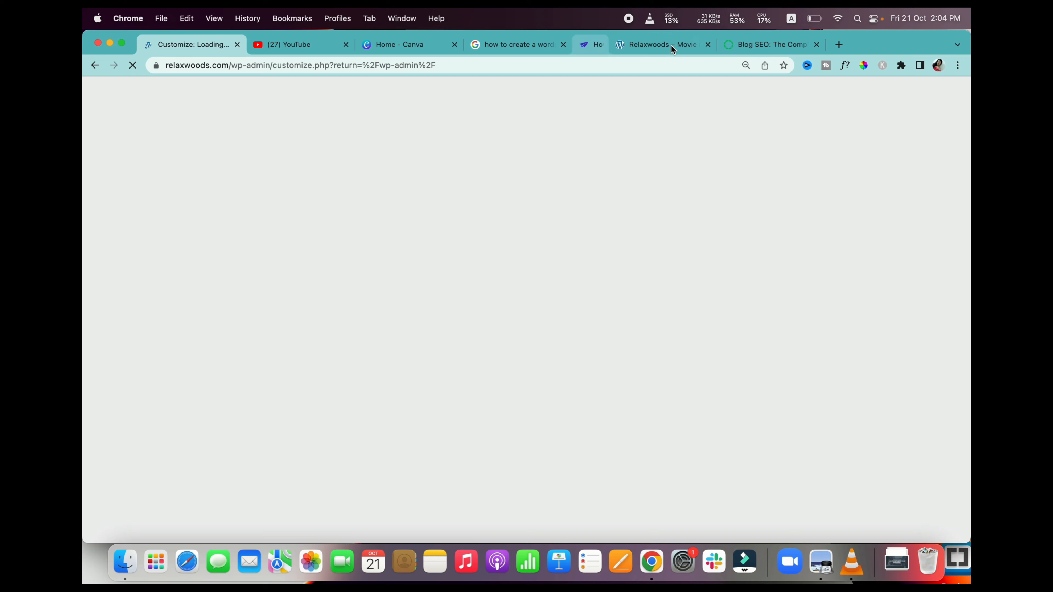
{"action": "left_click", "coordinate": [672, 45]}
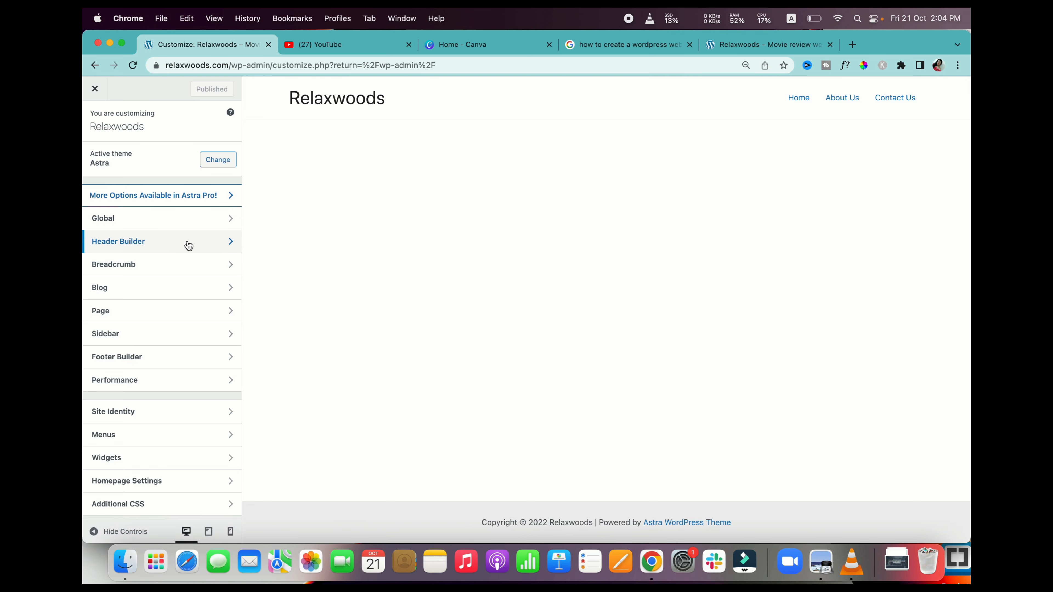
- Open the Site Title & Logo settings in the Header Builder and start choosing a logo through file upload
{"action": "left_click", "coordinate": [215, 251]}
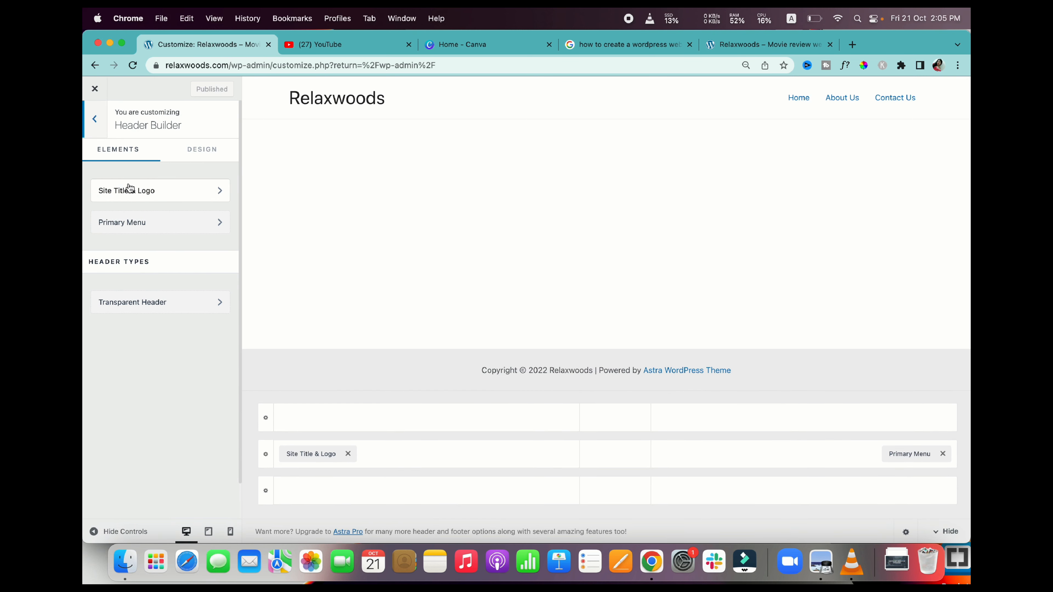
{"action": "left_click", "coordinate": [149, 195]}
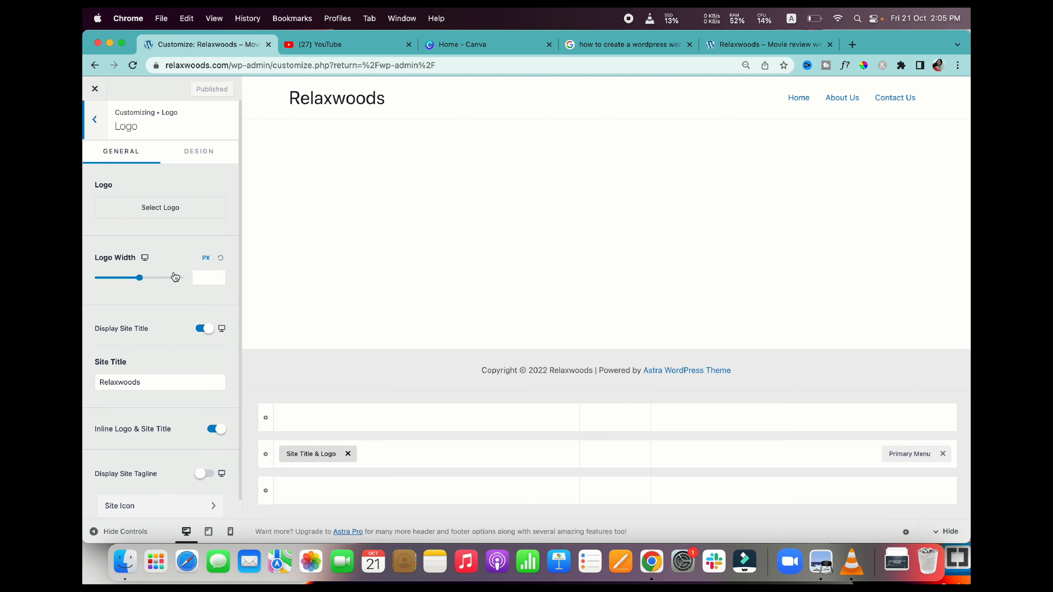
{"action": "left_click", "coordinate": [179, 206]}
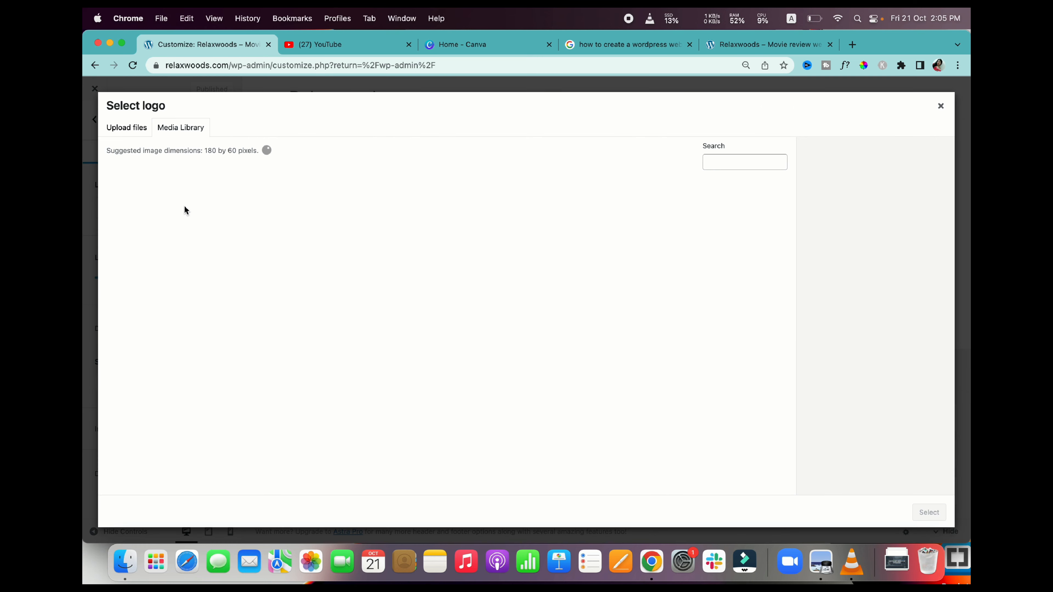
{"action": "right_click", "coordinate": [184, 206]}
{"action": "left_click", "coordinate": [544, 299]}
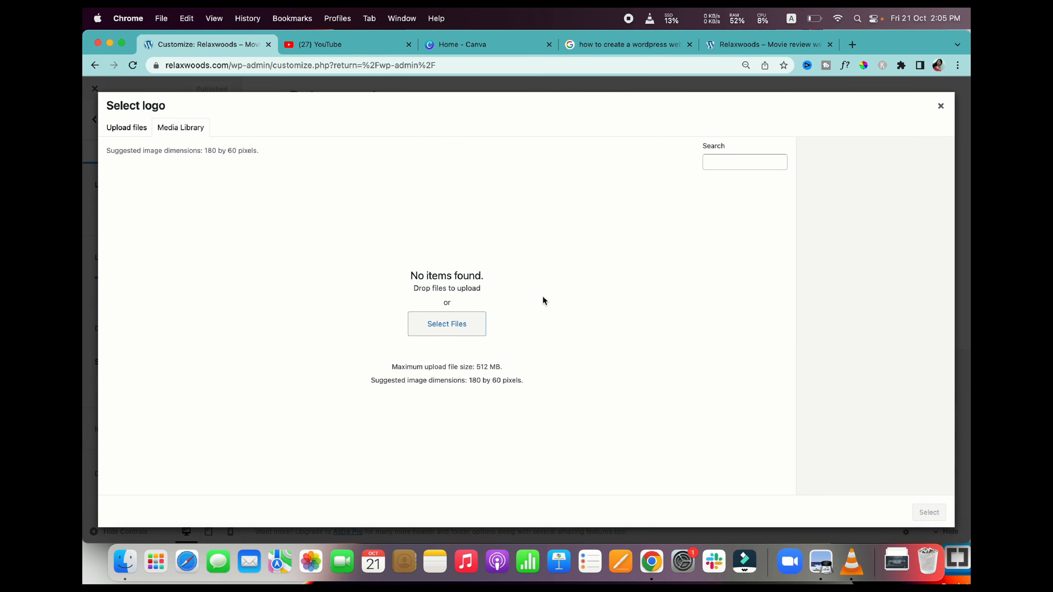
{"action": "left_click", "coordinate": [128, 133]}
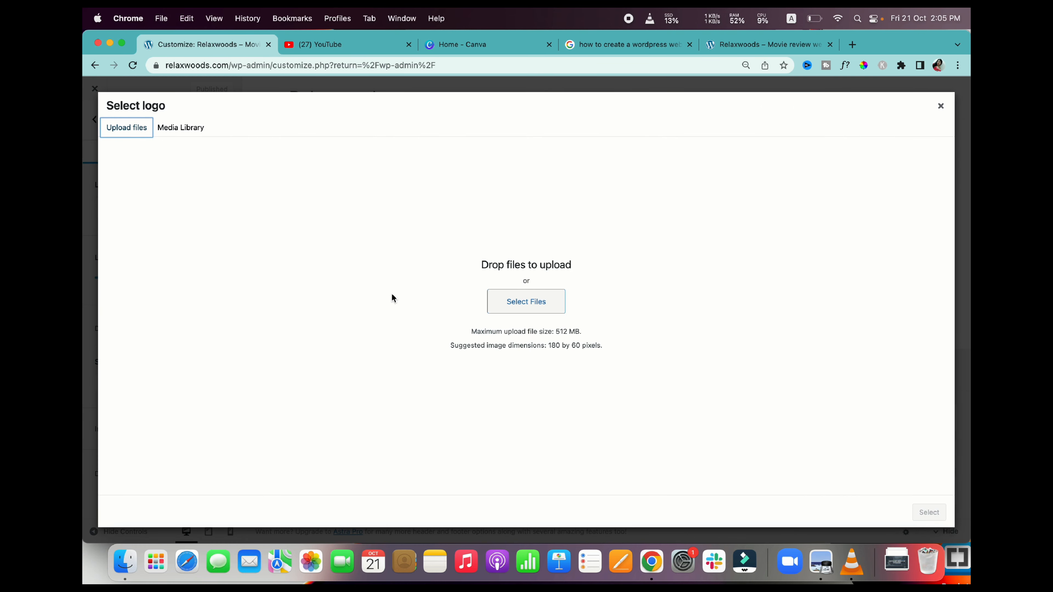
- Upload the image EA (2560 × 1440px).png from the Downloads folder to the media library
{"action": "left_click", "coordinate": [536, 306]}
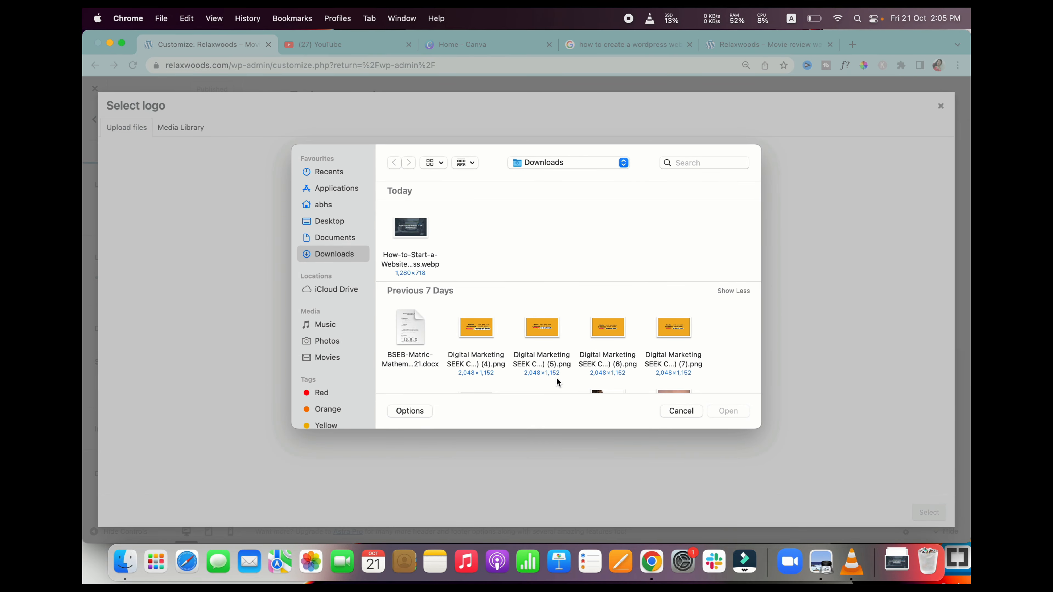
{"action": "scroll", "coordinate": [587, 325], "scroll_direction": "down", "scroll_amount": 5}
{"action": "scroll", "coordinate": [588, 331], "scroll_direction": "down", "scroll_amount": 2}
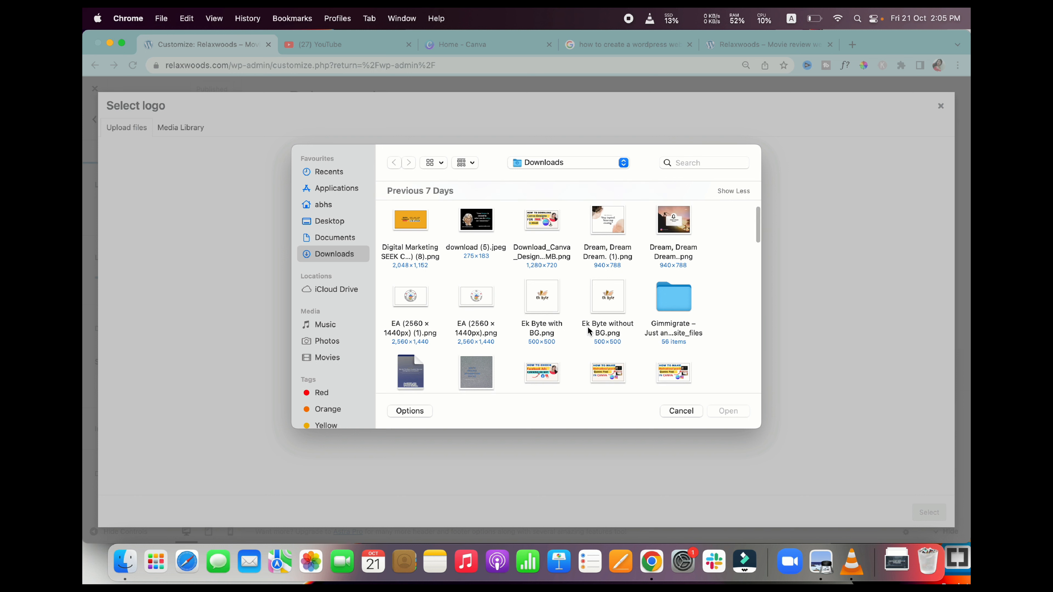
{"action": "scroll", "coordinate": [588, 329], "scroll_direction": "down", "scroll_amount": 1}
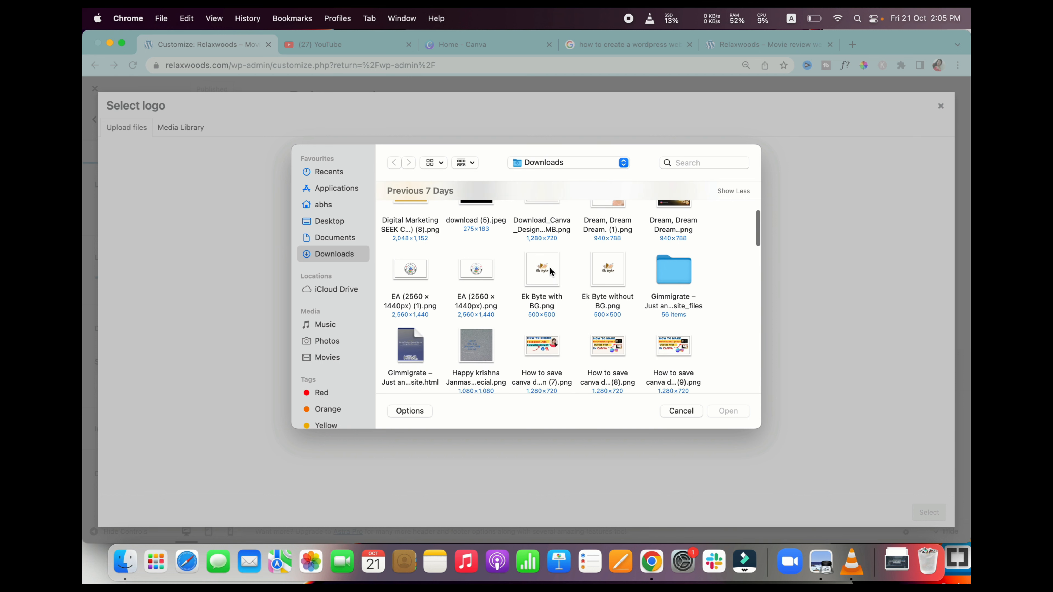
{"action": "left_click", "coordinate": [481, 268]}
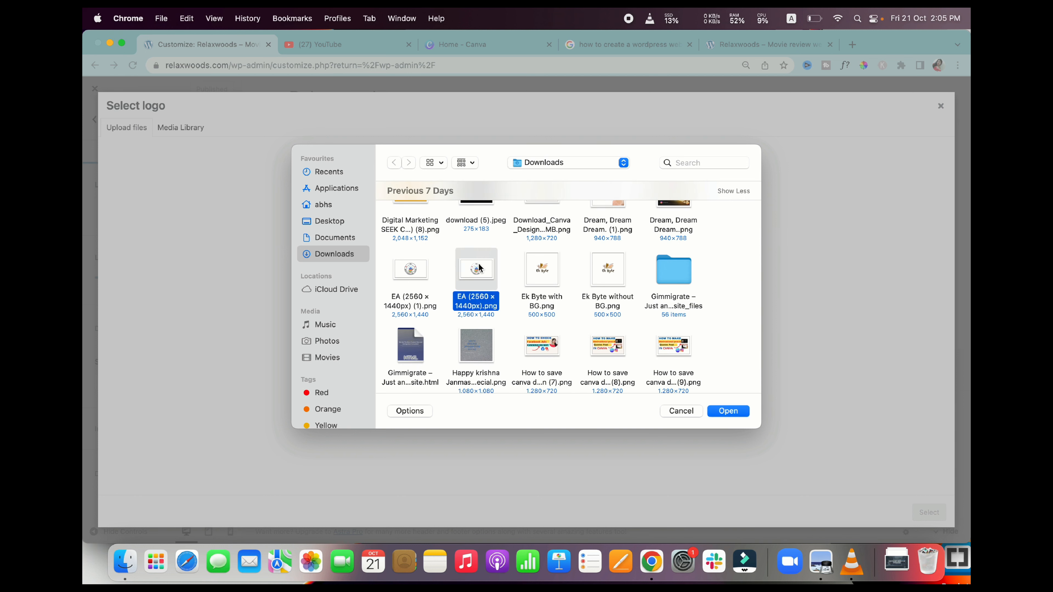
{"action": "left_click", "coordinate": [728, 411]}
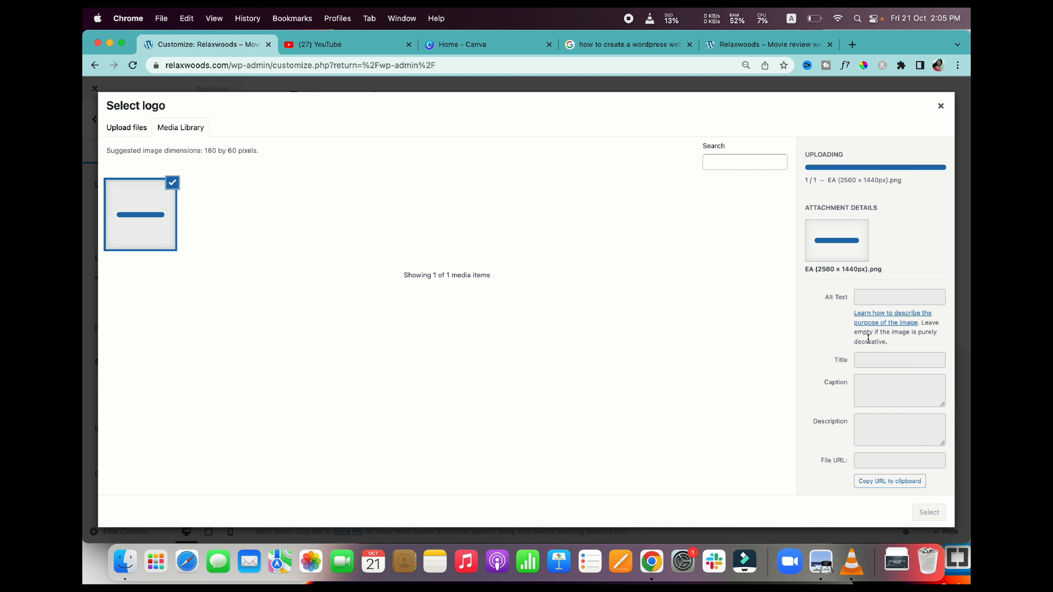
- Use the uploaded EA image as the site logo and crop it with the default crop area
{"action": "scroll", "coordinate": [864, 393], "scroll_direction": "down", "scroll_amount": 1}
{"action": "scroll", "coordinate": [864, 392], "scroll_direction": "up", "scroll_amount": 1}
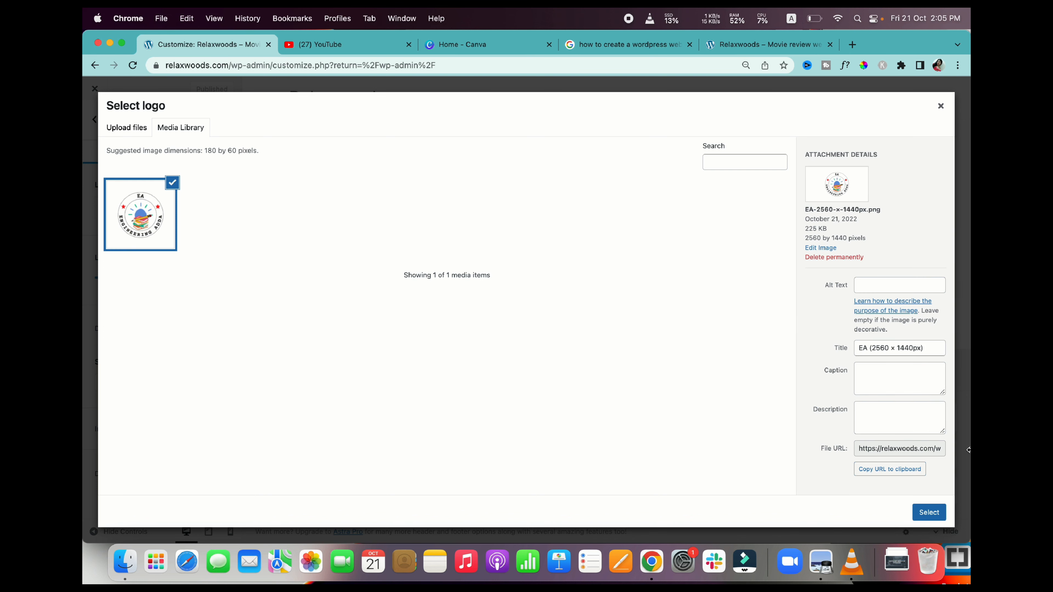
{"action": "left_click", "coordinate": [929, 513]}
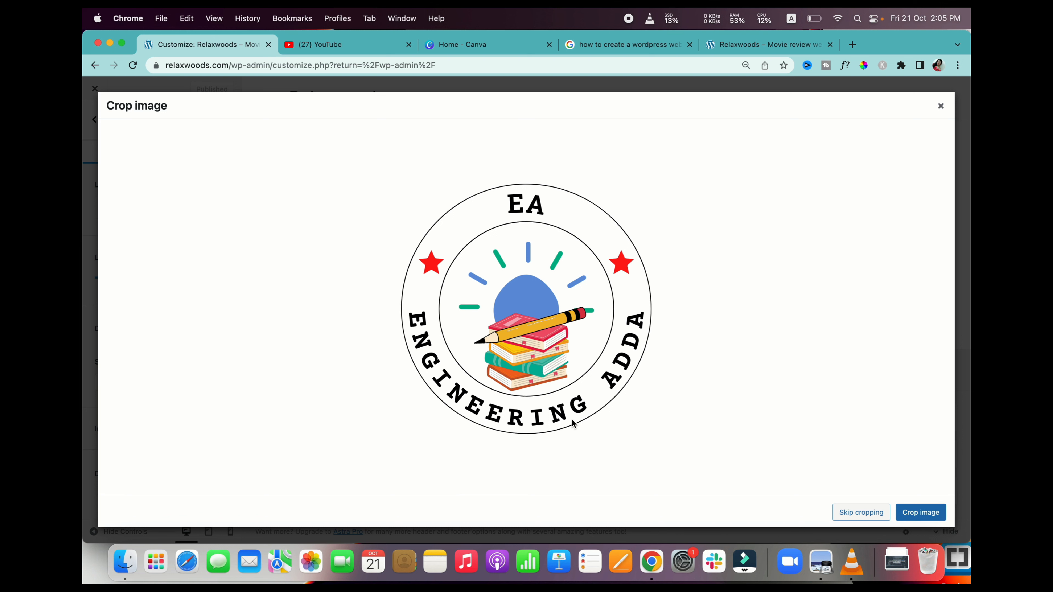
{"action": "left_click", "coordinate": [925, 514]}
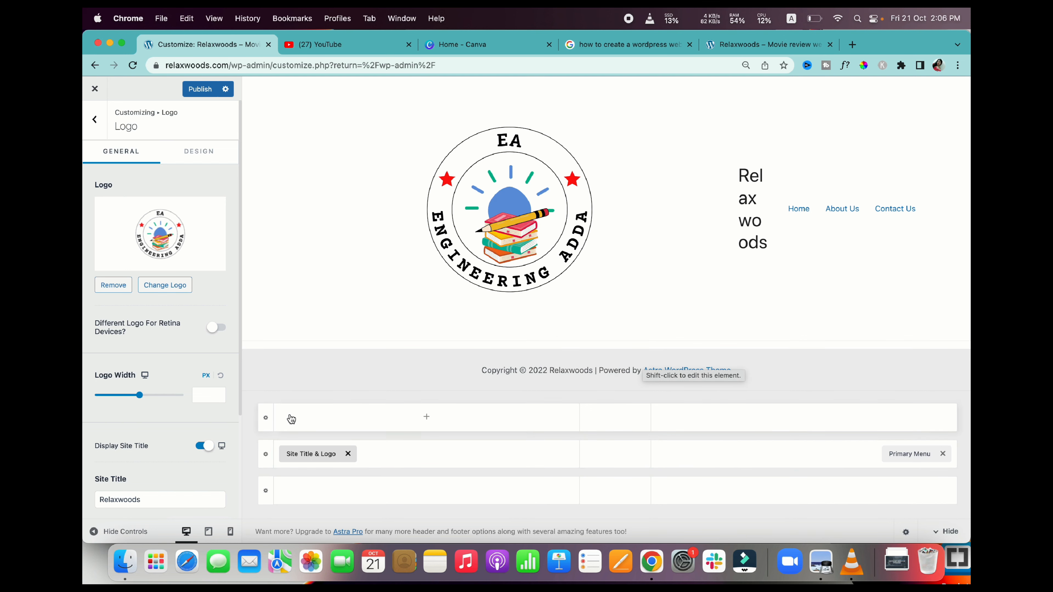
{"action": "left_click", "coordinate": [155, 250]}
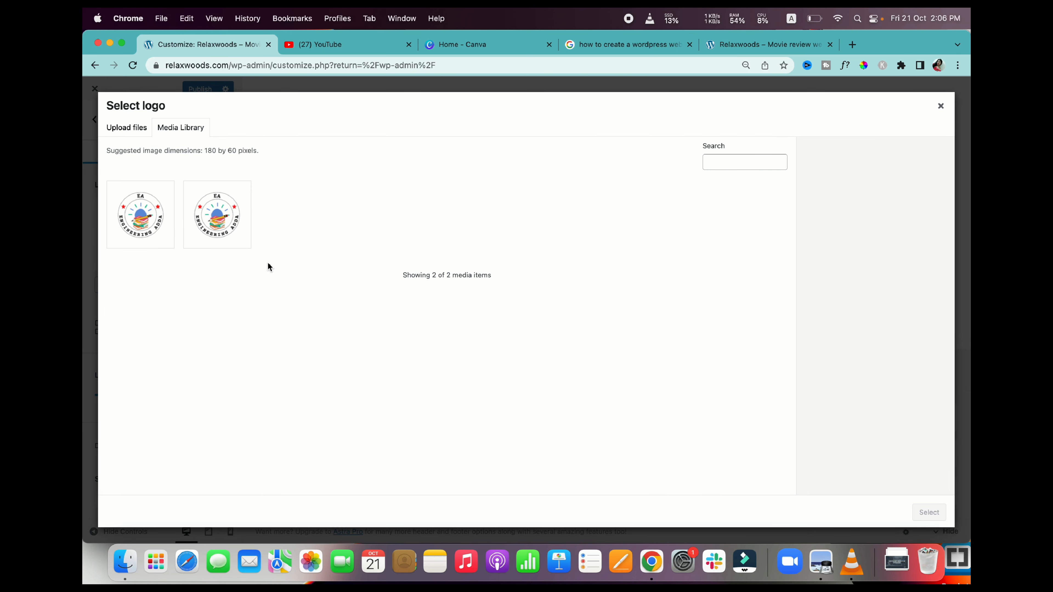
{"action": "left_click", "coordinate": [158, 213]}
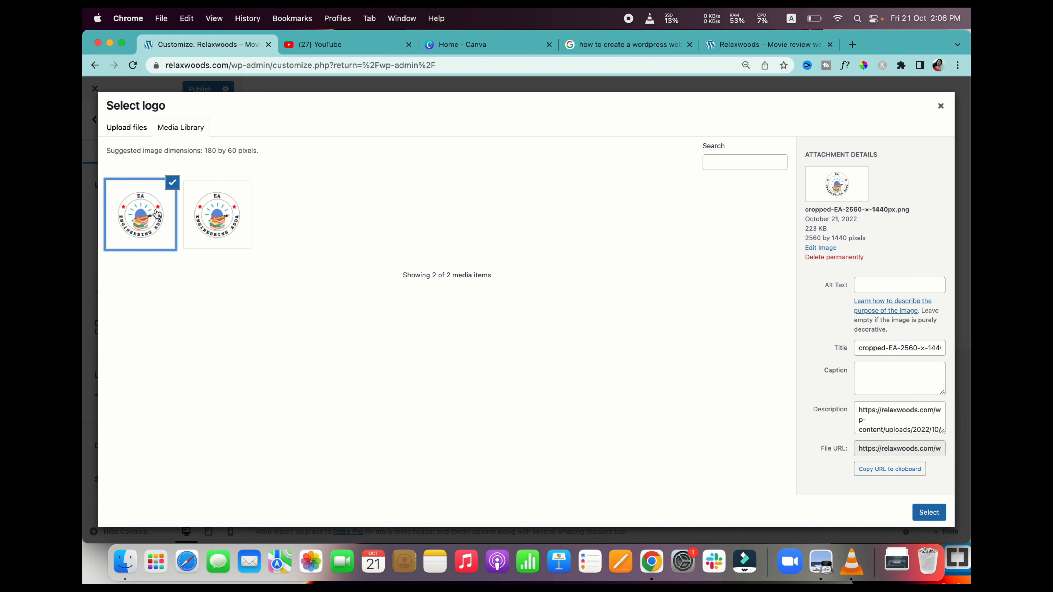
{"action": "left_click", "coordinate": [157, 213]}
{"action": "left_click", "coordinate": [156, 213]}
{"action": "left_click", "coordinate": [941, 109]}
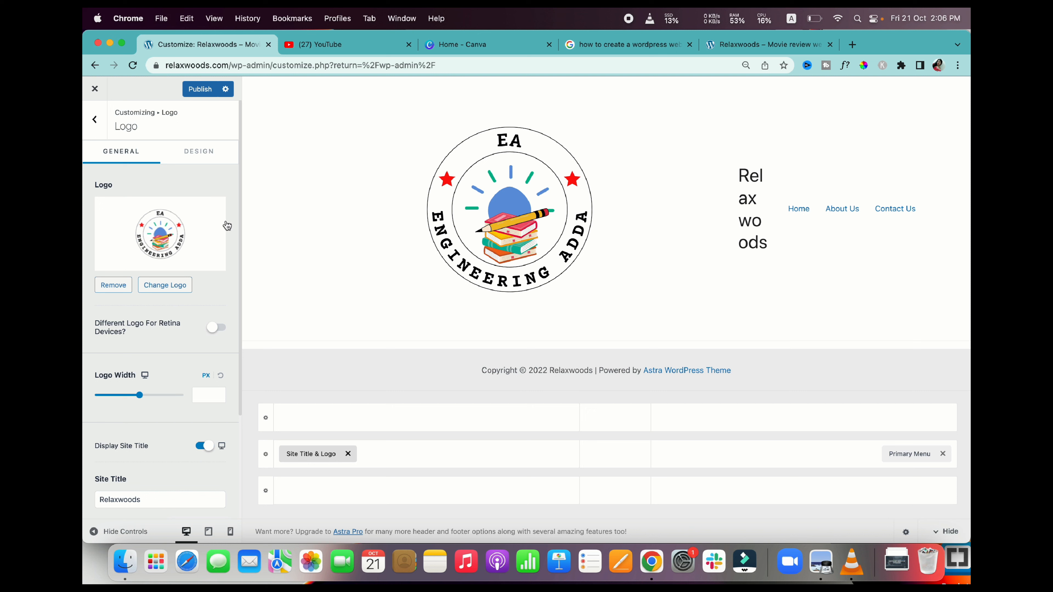
- Reduce the logo width to 190 px so the logo fits in the header
{"action": "scroll", "coordinate": [183, 361], "scroll_direction": "down", "scroll_amount": 3}
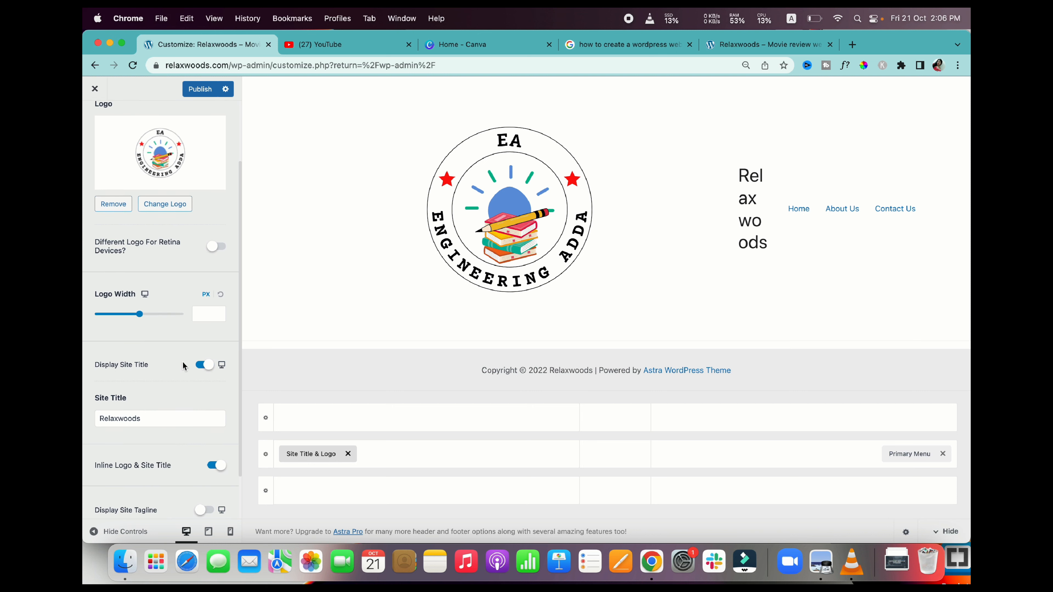
{"action": "mouse_move", "coordinate": [139, 309]}
{"action": "left_mouse_down"}
{"action": "mouse_move", "coordinate": [104, 310]}
{"action": "mouse_move", "coordinate": [133, 317]}
{"action": "left_mouse_up"}
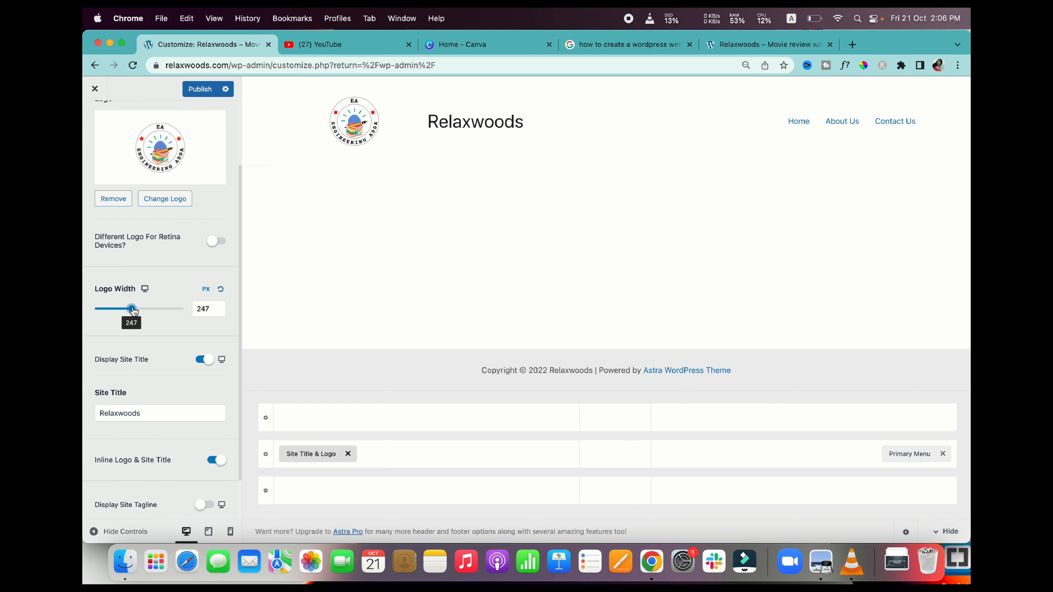
{"action": "left_click_drag", "start_coordinate": [133, 310], "coordinate": [125, 311]}
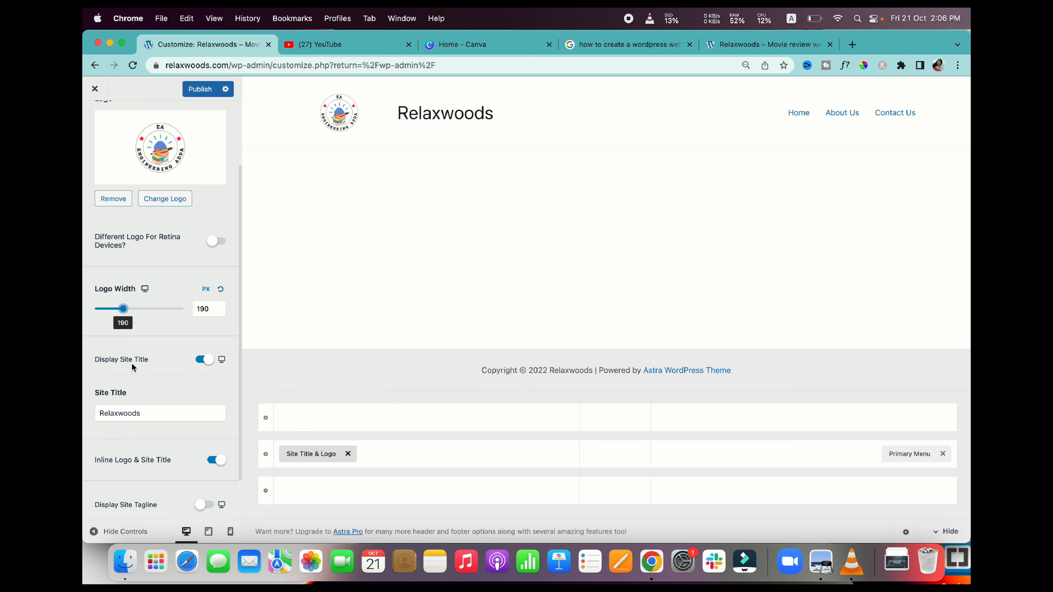
- Turn off the display of the site title so the header shows only the logo beside the menu
{"action": "scroll", "coordinate": [144, 390], "scroll_direction": "down", "scroll_amount": 1}
{"action": "scroll", "coordinate": [144, 390], "scroll_direction": "down", "scroll_amount": 1}
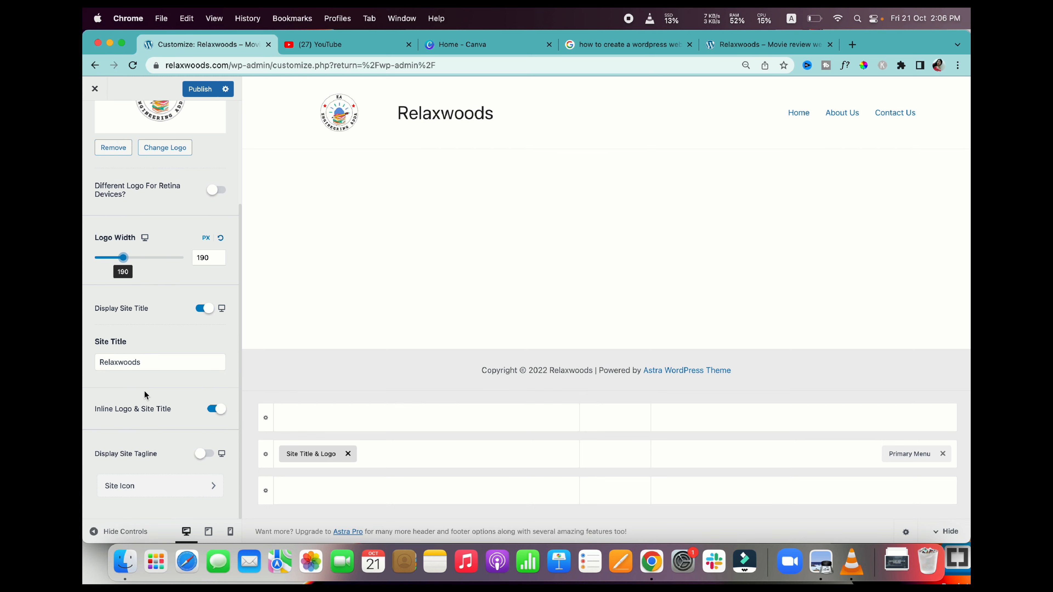
{"action": "left_click", "coordinate": [204, 309]}
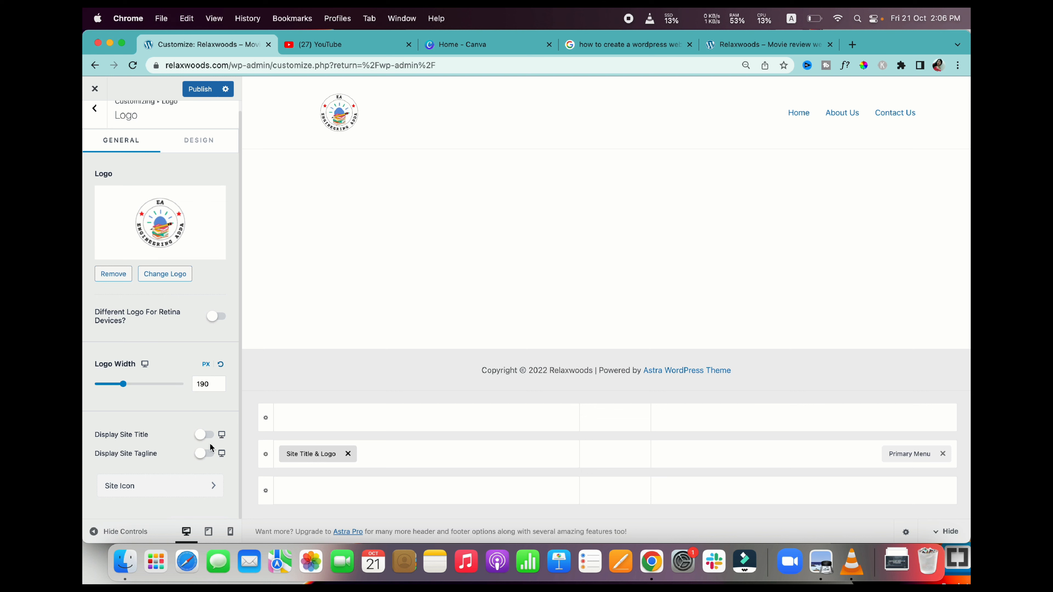
{"action": "left_click", "coordinate": [205, 435]}
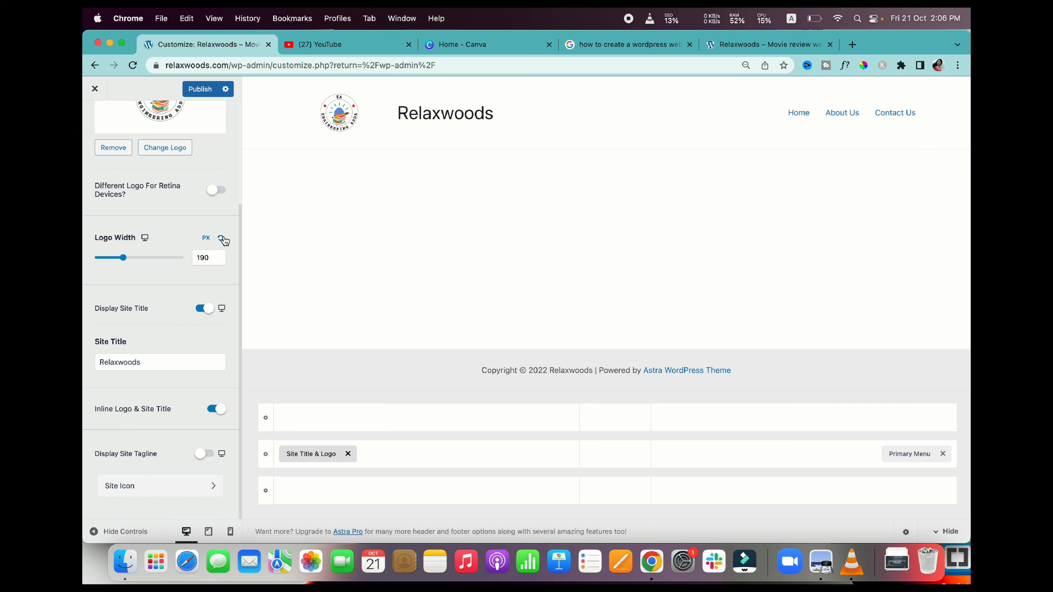
{"action": "left_click", "coordinate": [206, 308]}
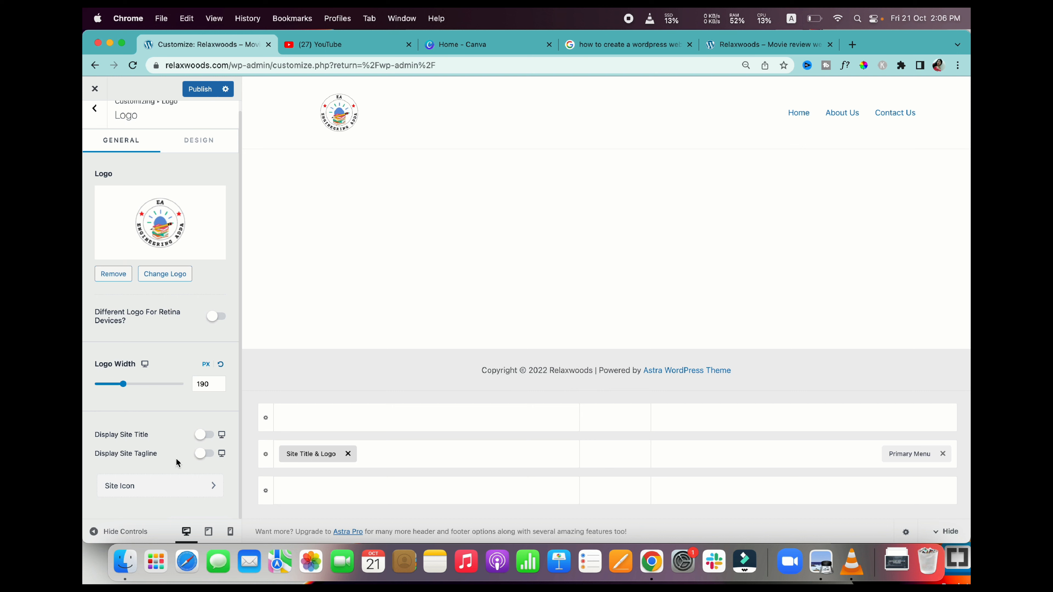
- Try displaying the site tagline beside the logo, and turn the tagline display off again
{"action": "left_click", "coordinate": [208, 457]}
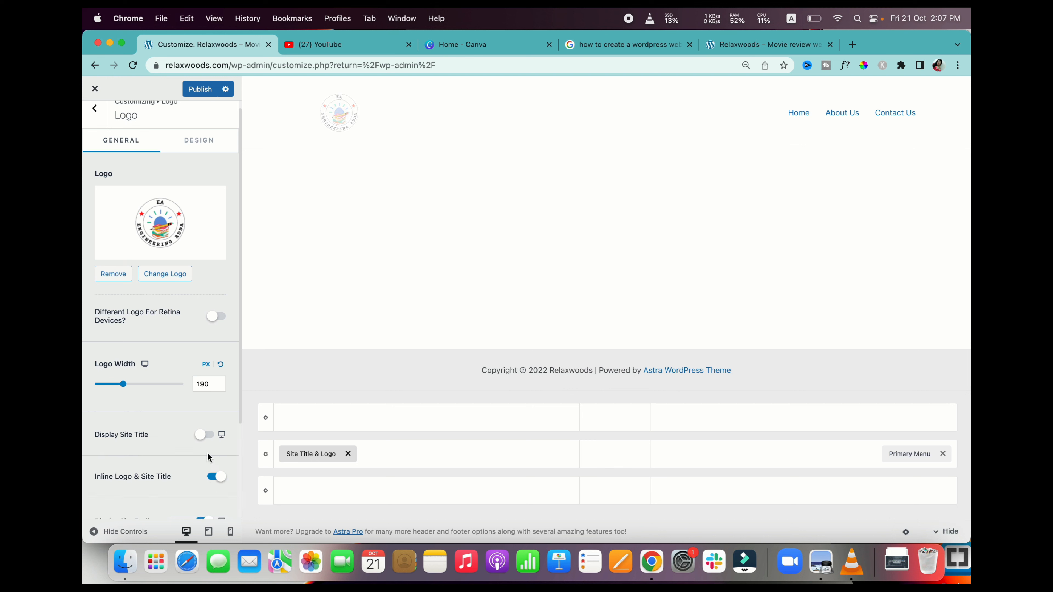
{"action": "scroll", "coordinate": [184, 468], "scroll_direction": "down", "scroll_amount": 3}
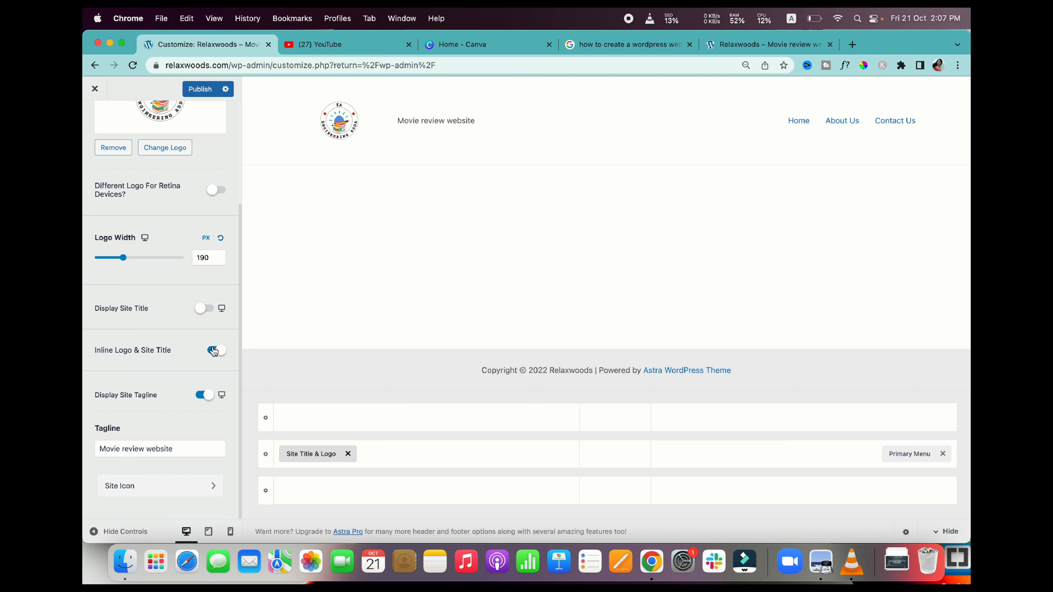
{"action": "left_click", "coordinate": [203, 395]}
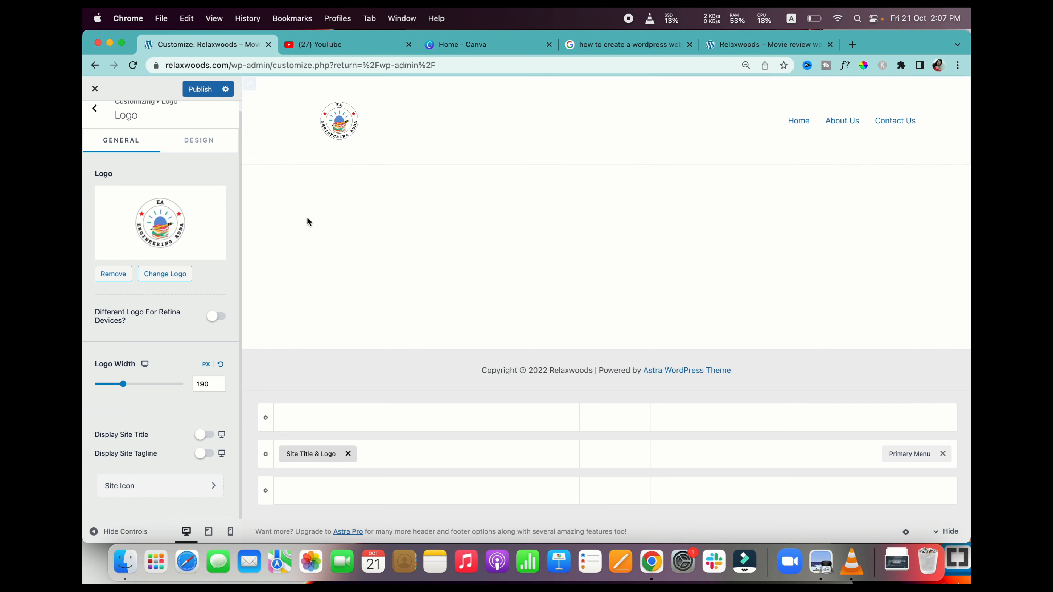
- Set EA-2560-×-1440px.png from the media library as the site icon with the default crop area, and publish the changes
{"action": "left_click", "coordinate": [147, 490]}
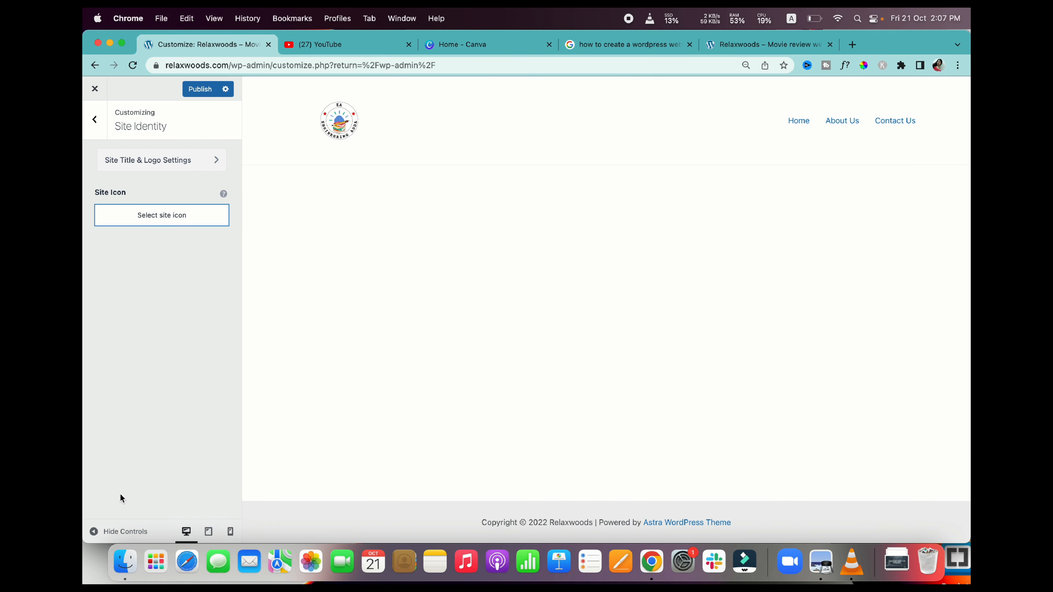
{"action": "left_click", "coordinate": [172, 213]}
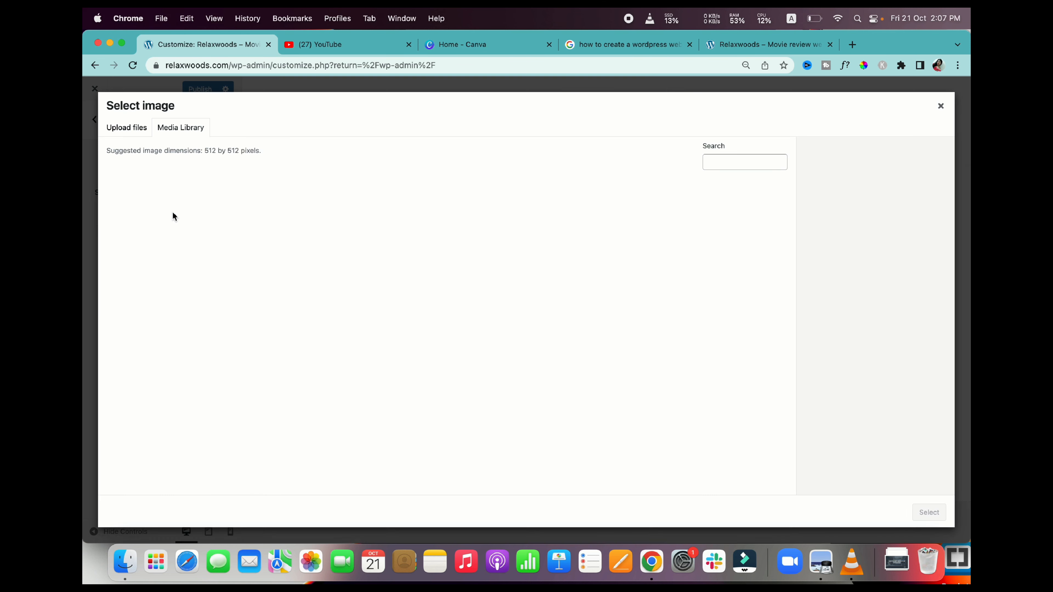
{"action": "left_click", "coordinate": [213, 222]}
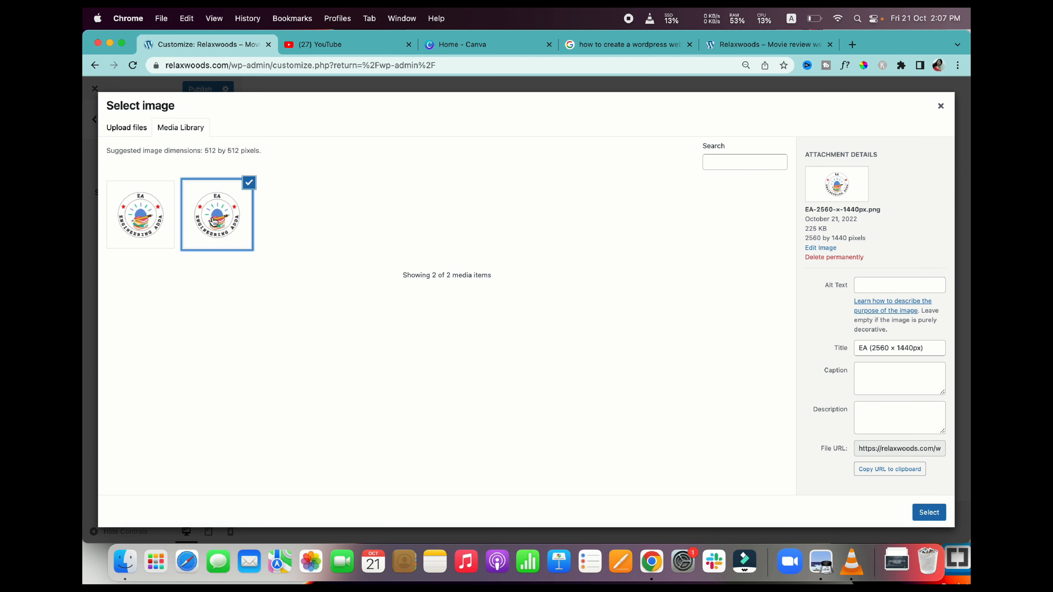
{"action": "left_click", "coordinate": [931, 514]}
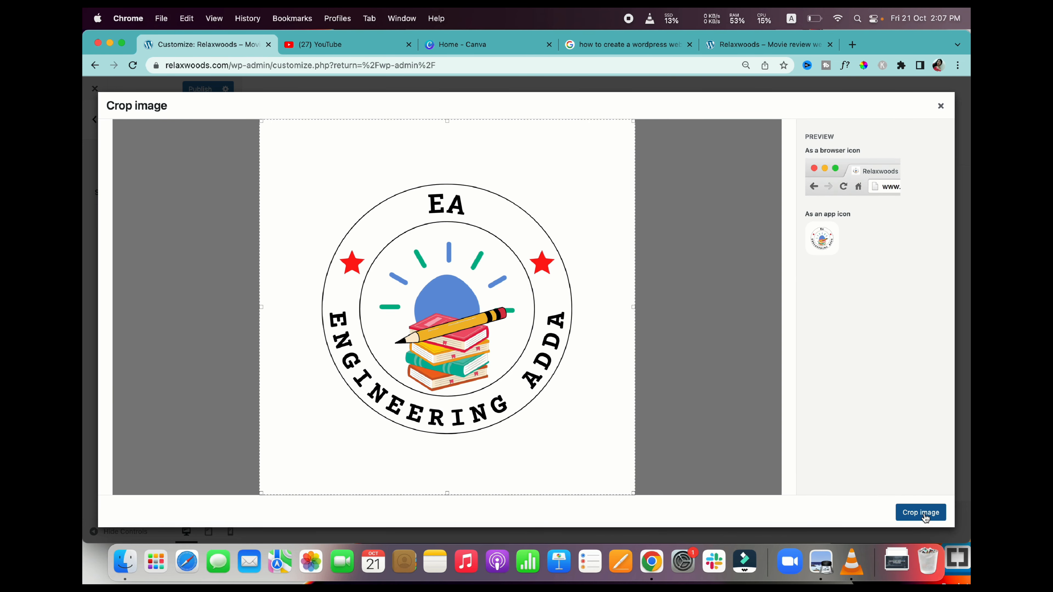
{"action": "left_click", "coordinate": [925, 516]}
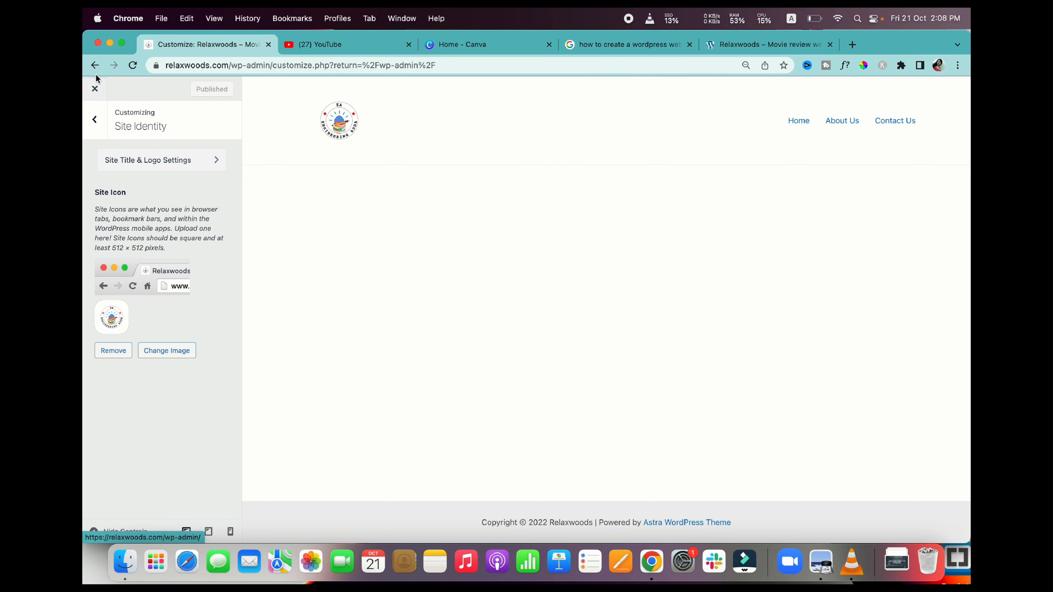
- Visit the live site and reload its other open copy to check the published logo and site icon
{"action": "left_click", "coordinate": [93, 66]}
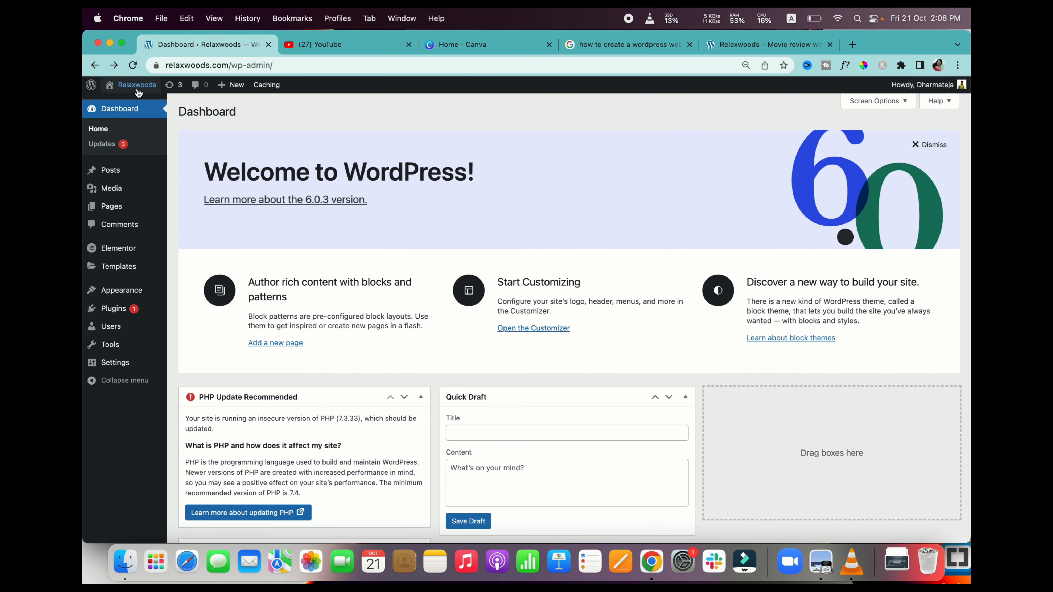
{"action": "mouse_move", "coordinate": [137, 87]}
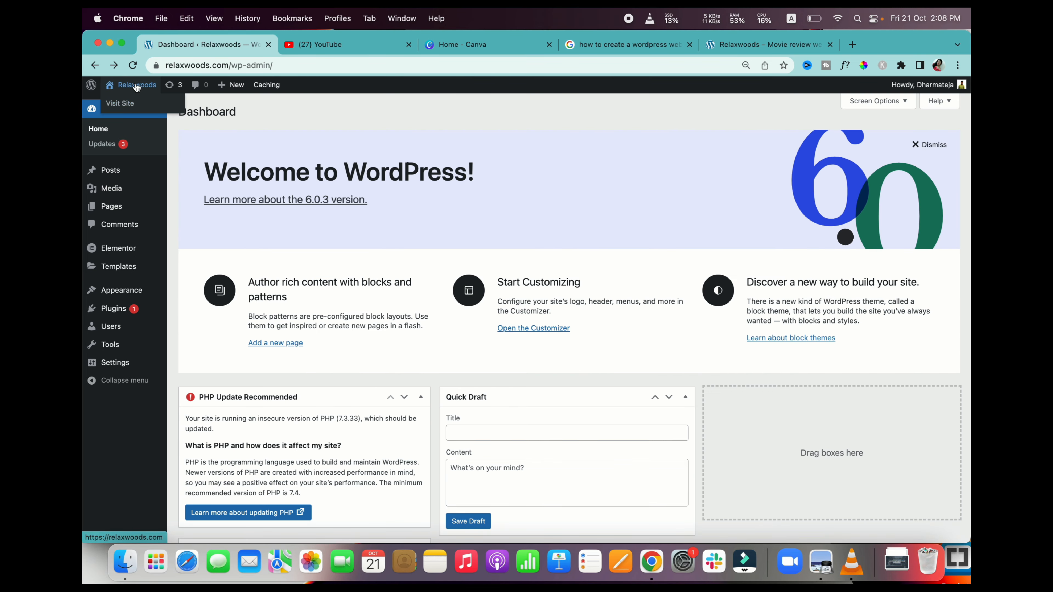
{"action": "left_click", "coordinate": [120, 103]}
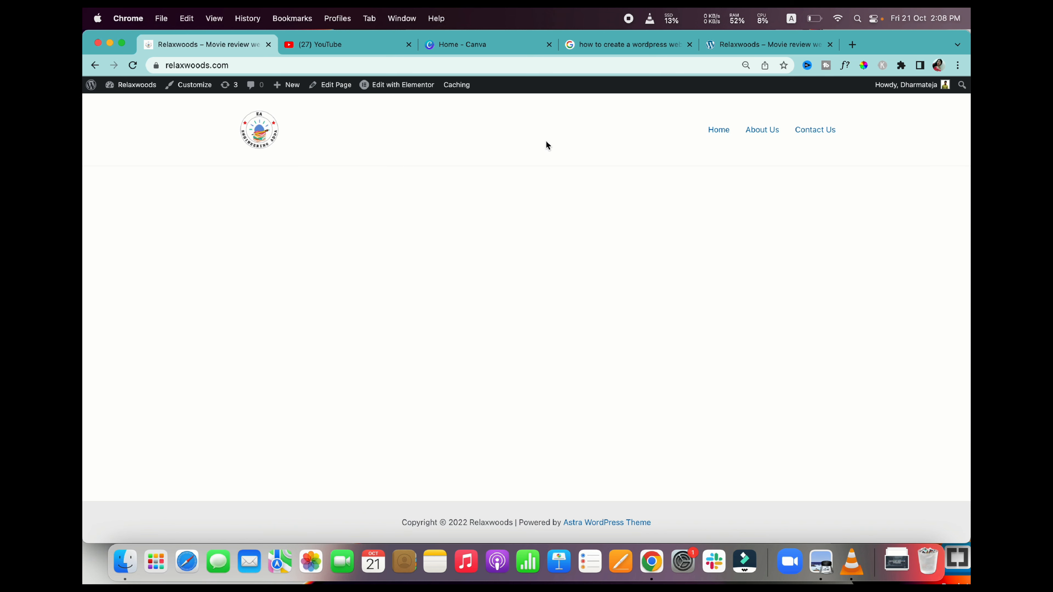
{"action": "left_click", "coordinate": [749, 45]}
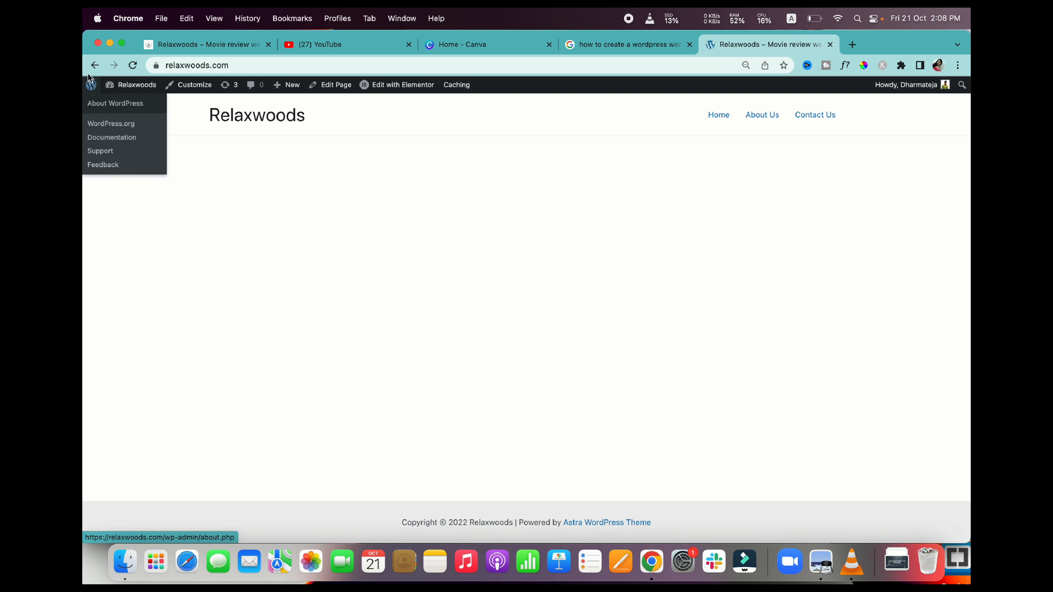
{"action": "left_click", "coordinate": [133, 67]}
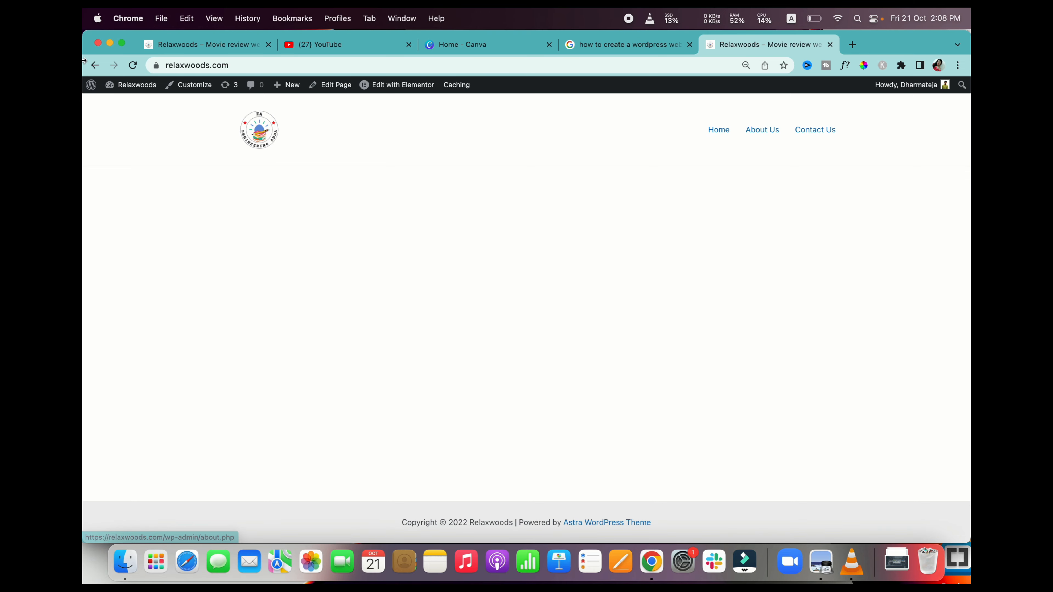
- Return to the WordPress admin and open the theme Customizer's Header Builder design settings
{"action": "left_click", "coordinate": [95, 67]}
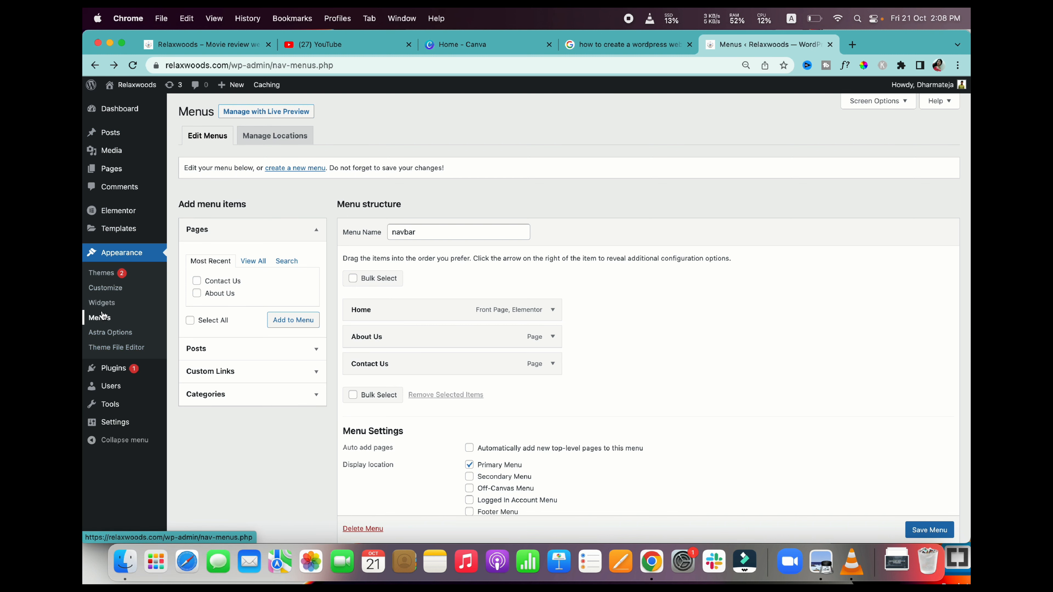
{"action": "left_click", "coordinate": [106, 289]}
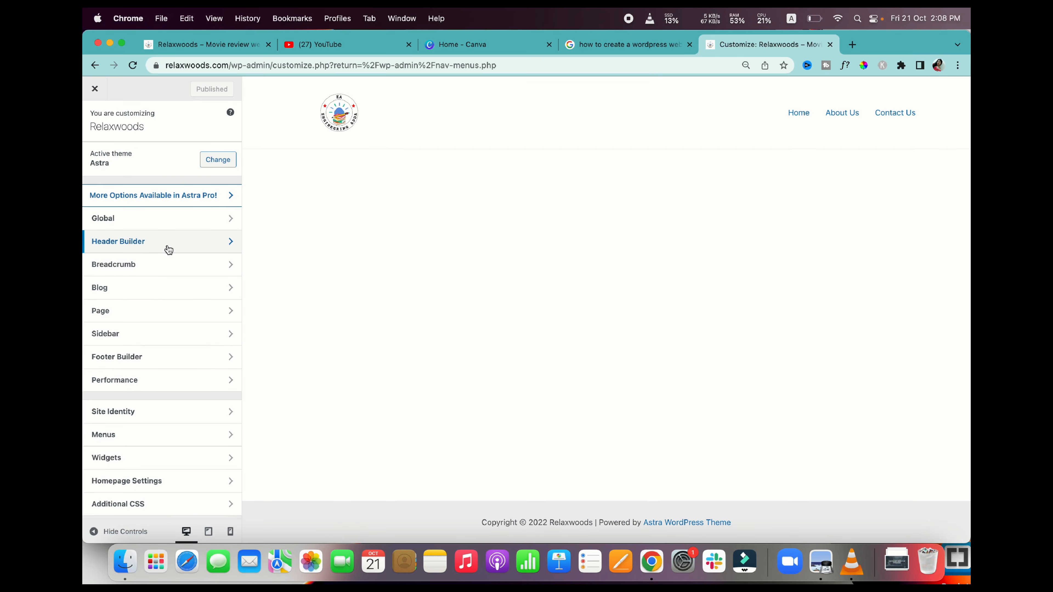
{"action": "left_click", "coordinate": [168, 249]}
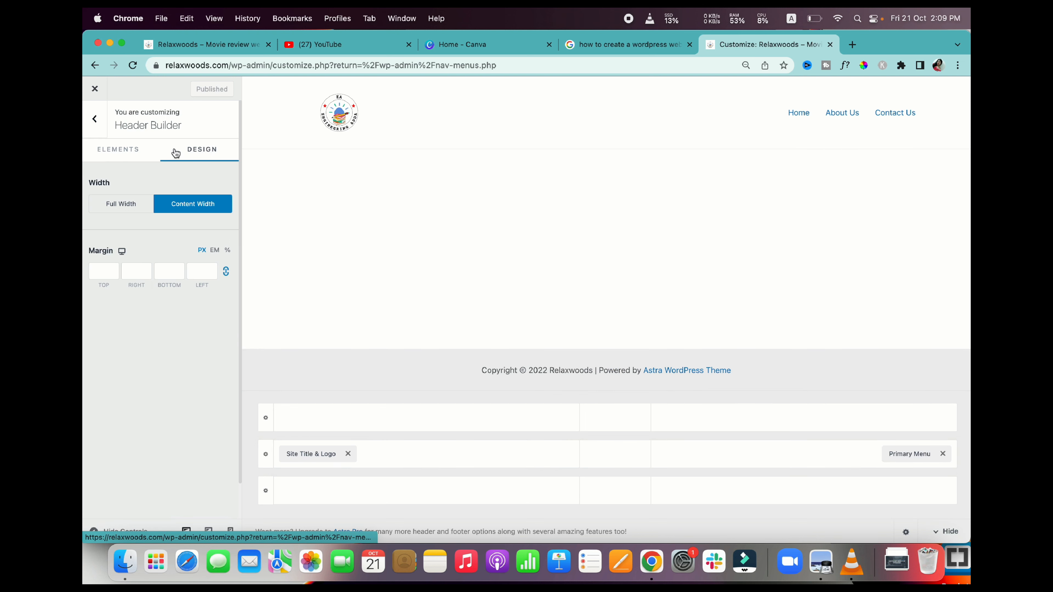
- Try a 10 px margin on all sides of the header, and clear the margin values again
{"action": "left_click", "coordinate": [111, 270]}
{"action": "type", "text": "10"}
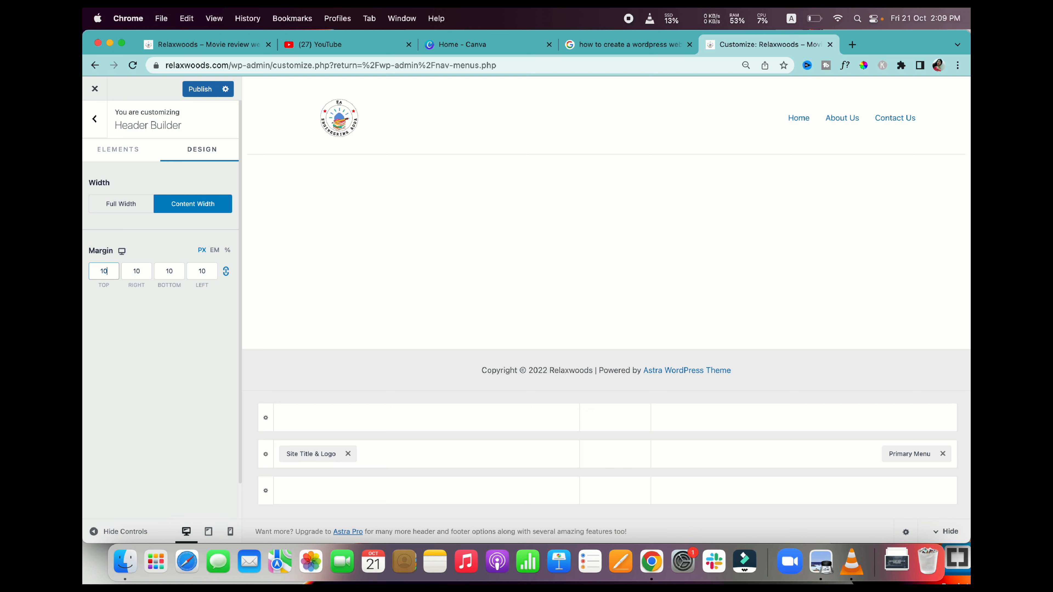
{"action": "key", "text": "BackSpace"}
{"action": "key", "text": "BackSpace"}
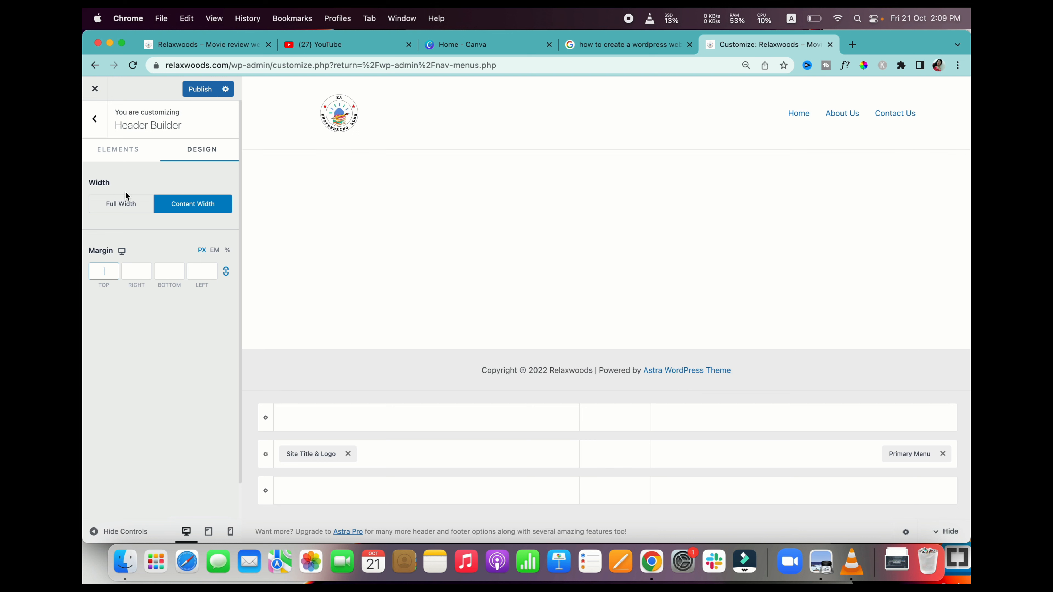
- Compare the header width options, set the header to Full Width, and publish the change
{"action": "left_click", "coordinate": [128, 207]}
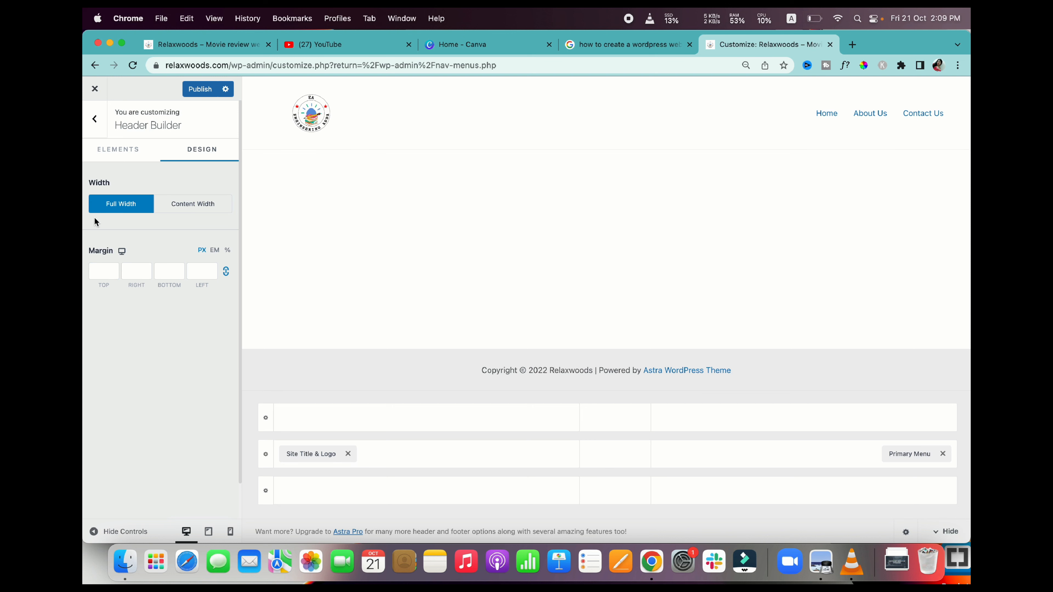
{"action": "left_click", "coordinate": [189, 210]}
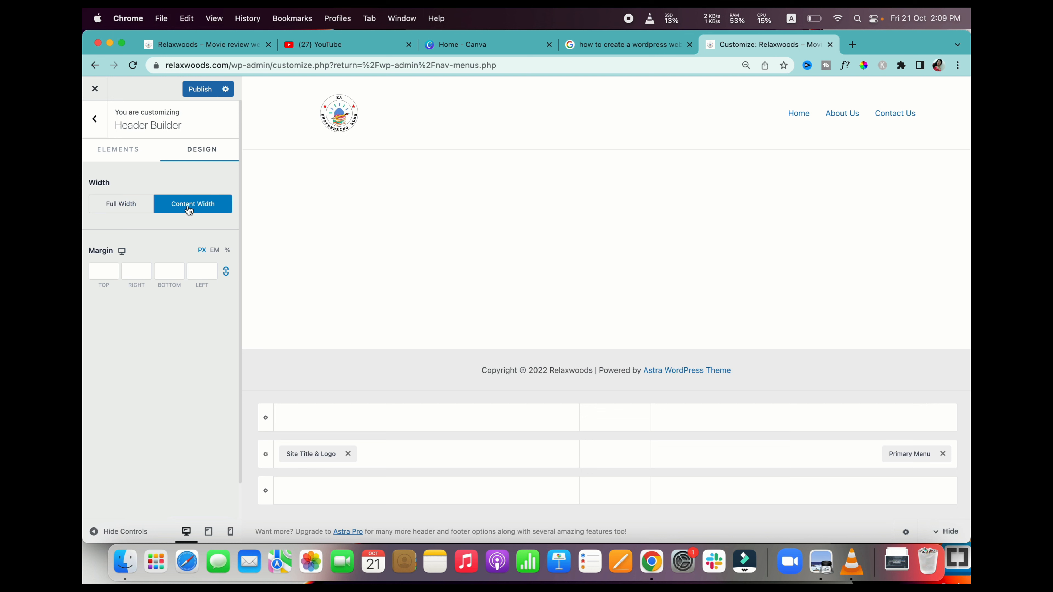
{"action": "left_click", "coordinate": [128, 206]}
{"action": "left_click", "coordinate": [128, 148]}
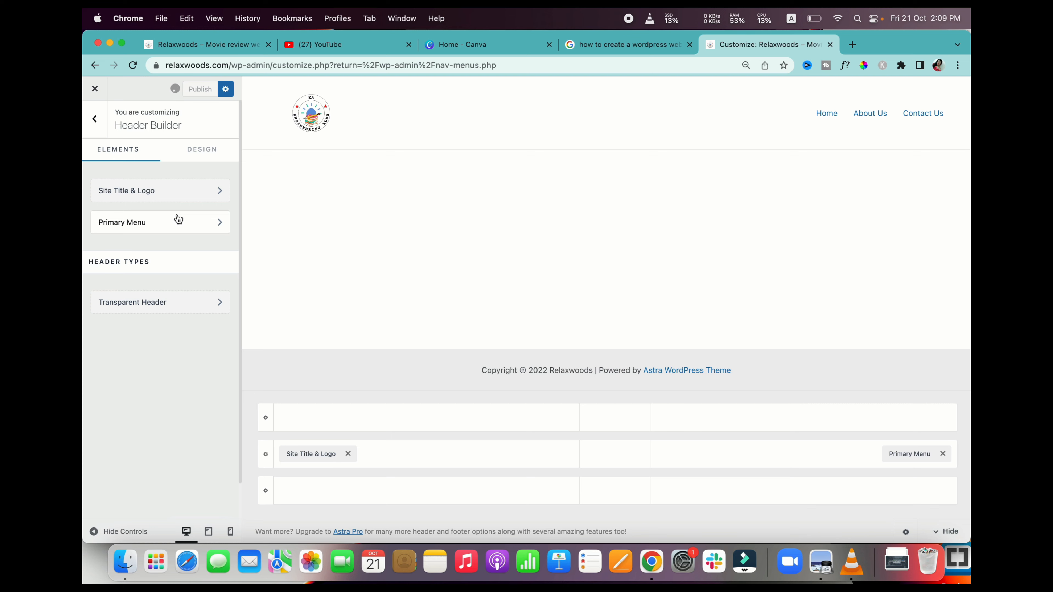
{"action": "left_click", "coordinate": [95, 121]}
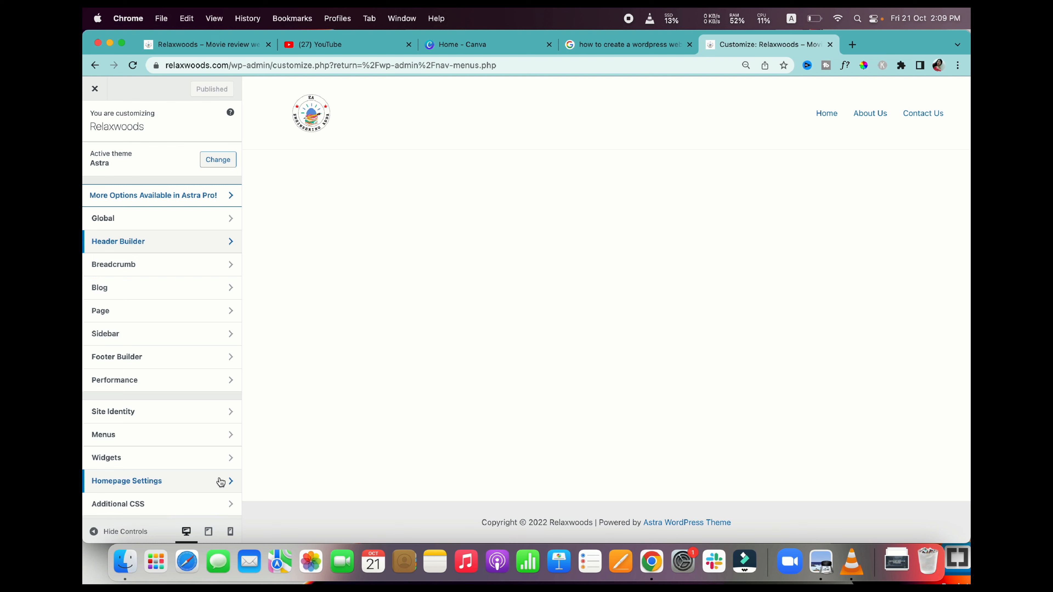
{"action": "left_click", "coordinate": [226, 412]}
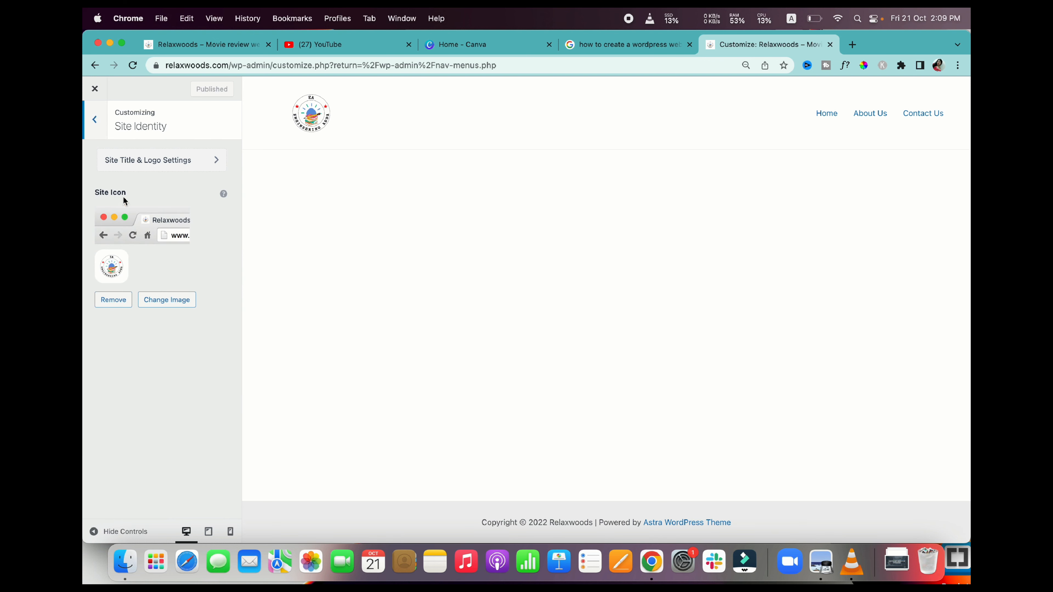
{"action": "left_click", "coordinate": [94, 120]}
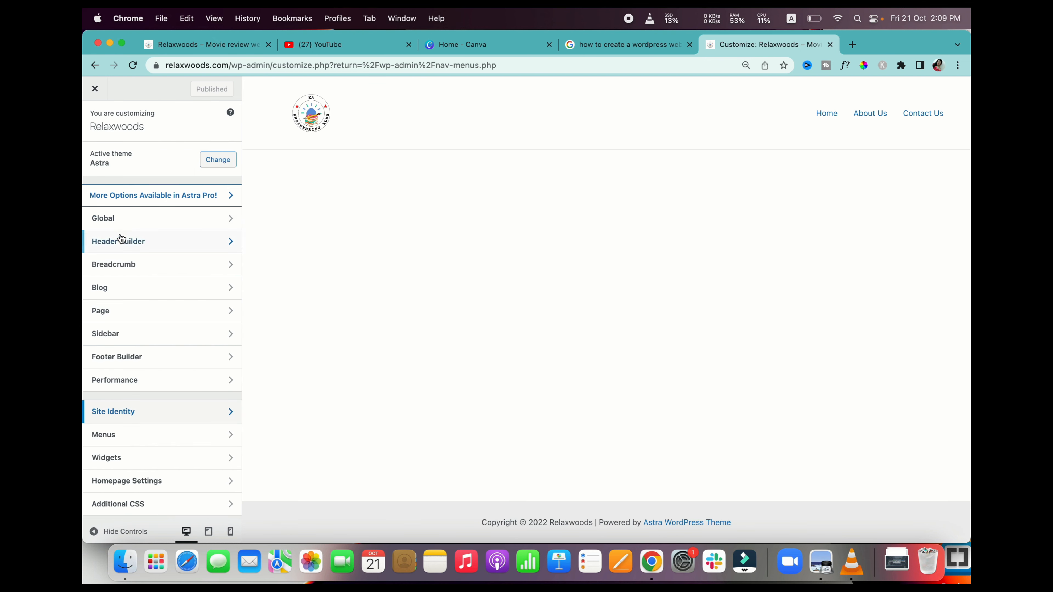
- Shorten the footer's copyright text to "Copyright [copyright] [site_title]" by deleting the current year and the "Powered by" theme author part
{"action": "left_click", "coordinate": [157, 358]}
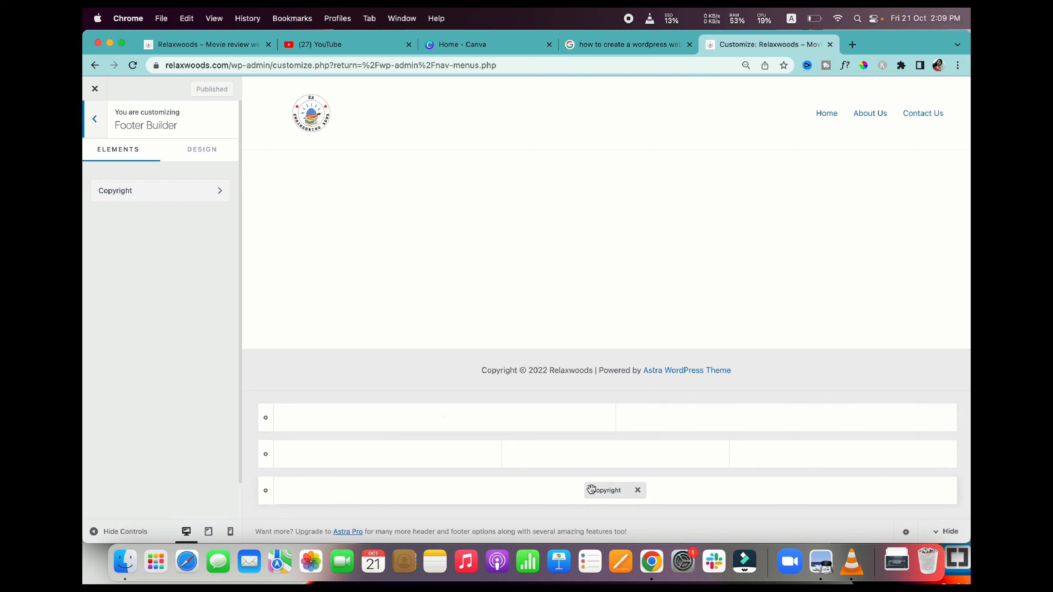
{"action": "left_click", "coordinate": [606, 491]}
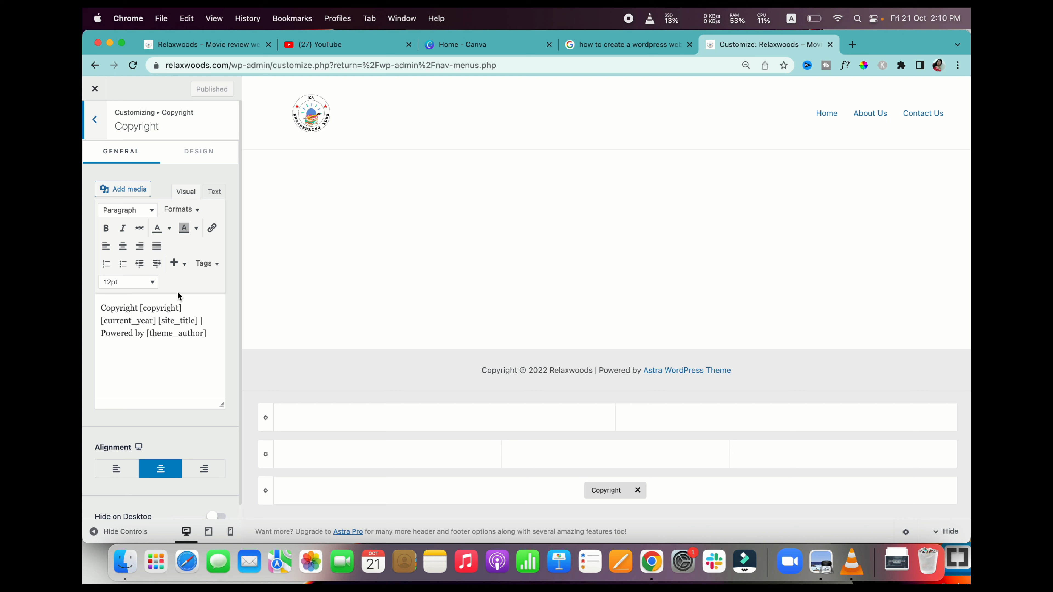
{"action": "left_click", "coordinate": [155, 319]}
{"action": "key", "text": "BackSpace"}
{"action": "key", "text": "BackSpace"}
{"action": "key", "text": "BackSpace"}
{"action": "key", "text": "BackSpace"}
{"action": "key", "text": "BackSpace"}
{"action": "key", "text": "BackSpace"}
{"action": "key", "text": "BackSpace"}
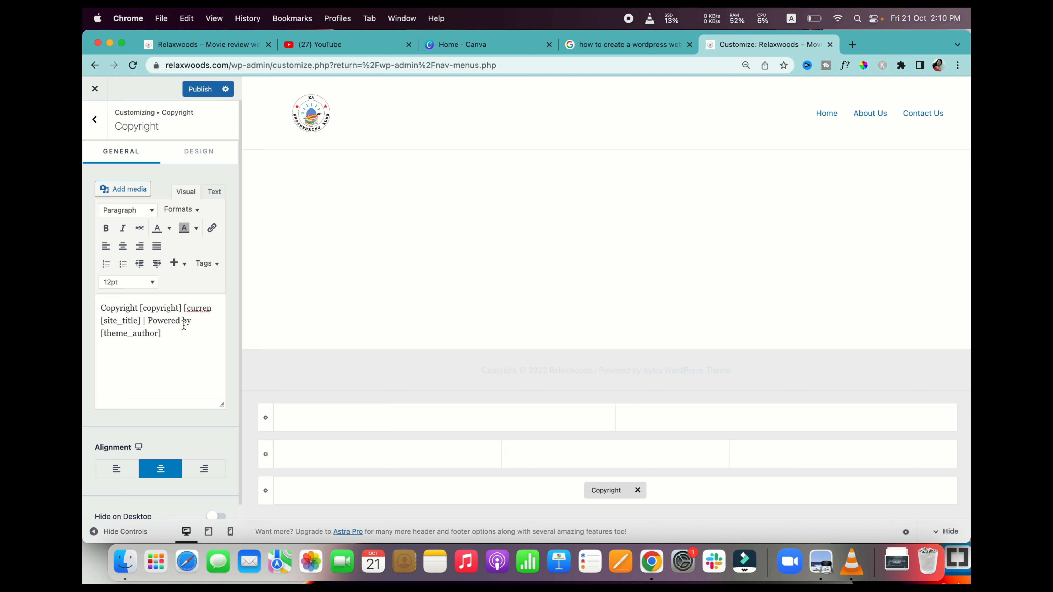
{"action": "key", "text": "BackSpace"}
{"action": "key", "text": "BackSpace"}
{"action": "key", "text": "BackSpace"}
{"action": "key", "text": "BackSpace"}
{"action": "key", "text": "BackSpace"}
{"action": "key", "text": "BackSpace"}
{"action": "key", "text": "BackSpace"}
{"action": "key", "text": "BackSpace"}
{"action": "key", "text": "BackSpace"}
{"action": "key", "text": "BackSpace"}
{"action": "key", "text": "BackSpace"}
{"action": "key", "text": "BackSpace"}
{"action": "key", "text": "BackSpace"}
{"action": "key", "text": "BackSpace"}
{"action": "key", "text": "BackSpace"}
{"action": "key", "text": "BackSpace"}
{"action": "key", "text": "BackSpace"}
{"action": "key", "text": "BackSpace"}
{"action": "key", "text": "BackSpace"}
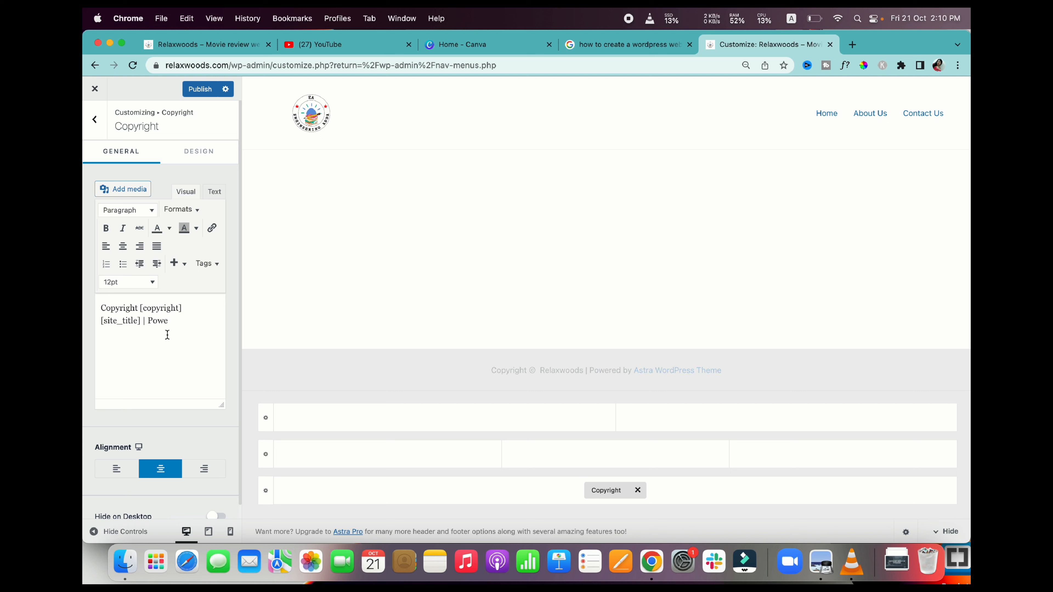
{"action": "key", "text": "BackSpace"}
{"action": "key", "text": "BackSpace"}
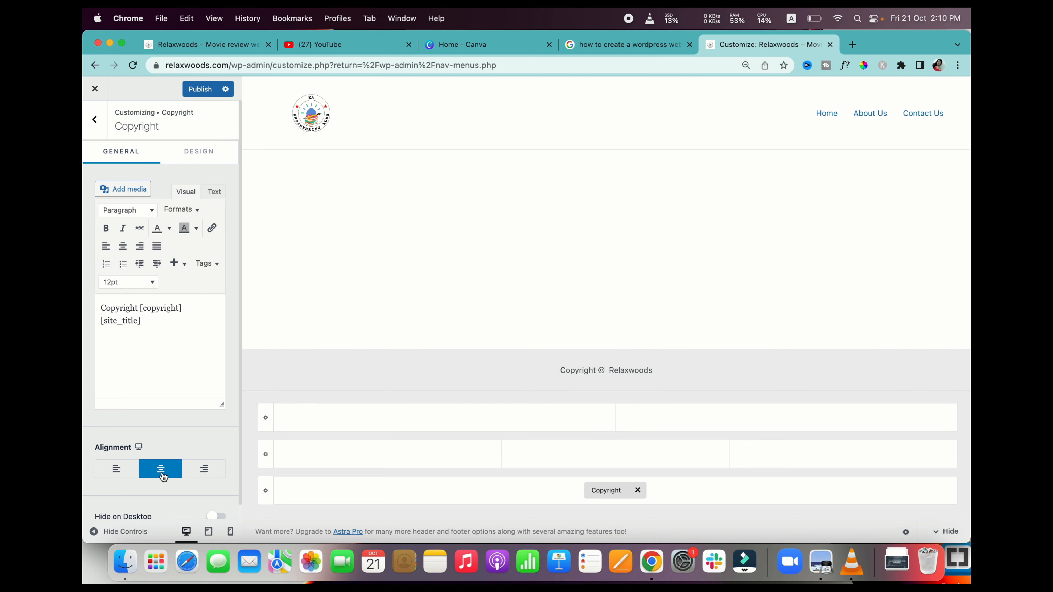
- Set the footer copyright's text color to the dark grey preset #3A3A3A and publish the changes
{"action": "scroll", "coordinate": [174, 483], "scroll_direction": "down", "scroll_amount": 1}
{"action": "scroll", "coordinate": [175, 483], "scroll_direction": "up", "scroll_amount": 1}
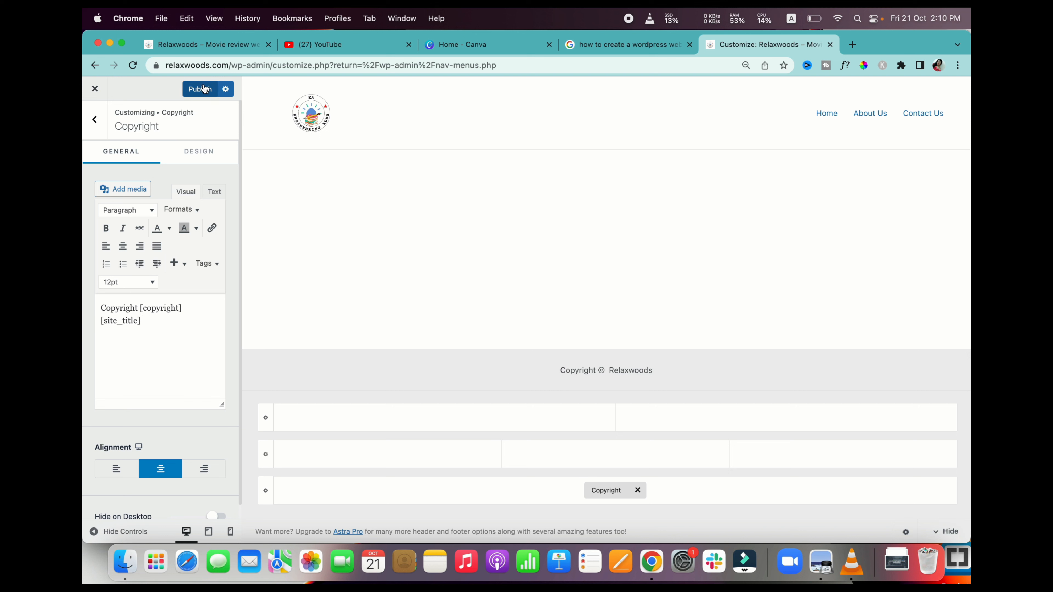
{"action": "left_click", "coordinate": [207, 152]}
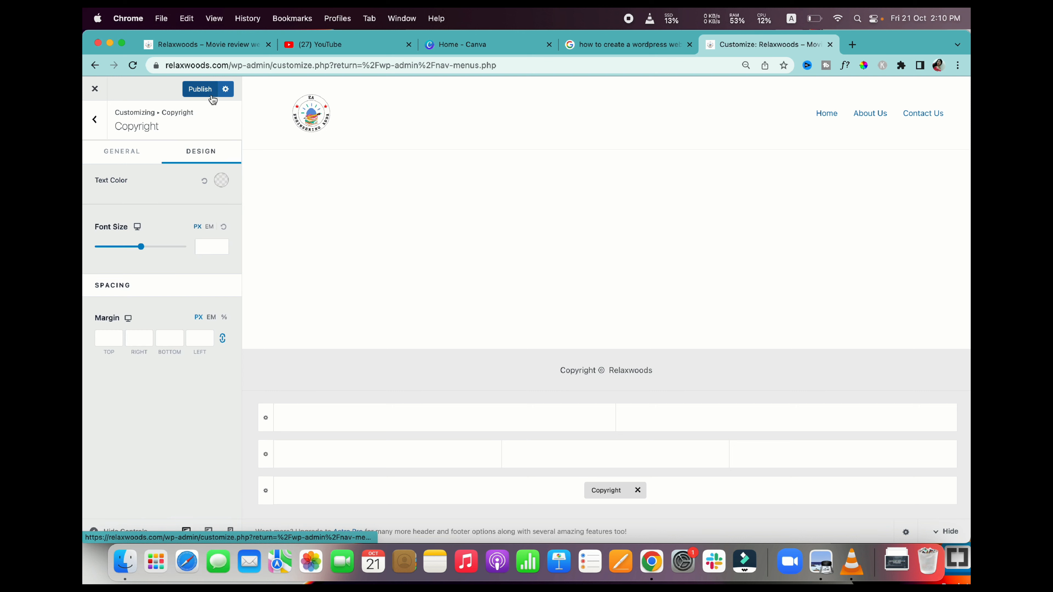
{"action": "left_click", "coordinate": [221, 180]}
{"action": "left_click", "coordinate": [121, 205]}
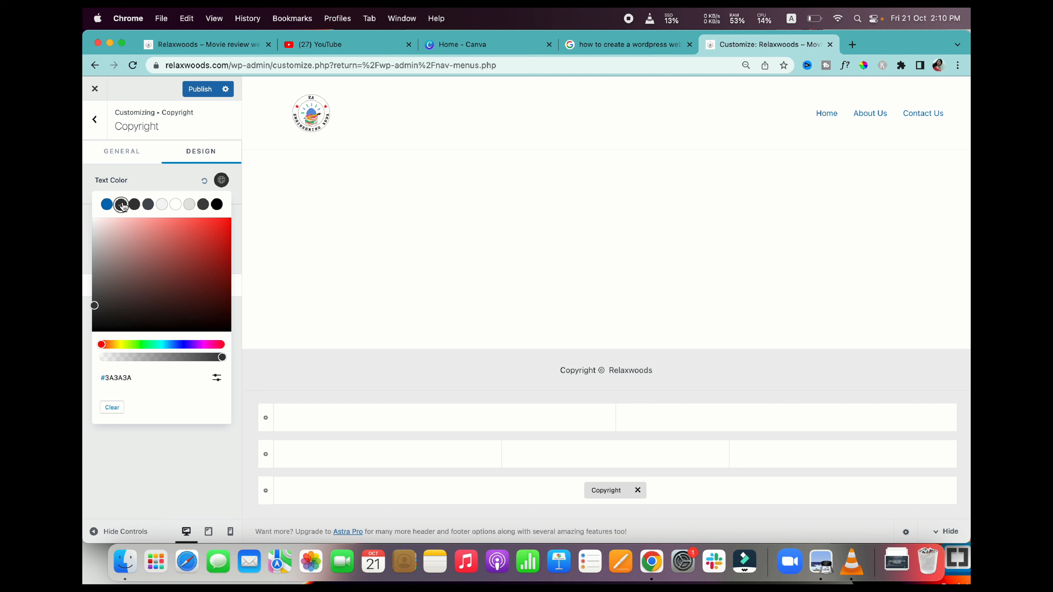
{"action": "left_click", "coordinate": [168, 453]}
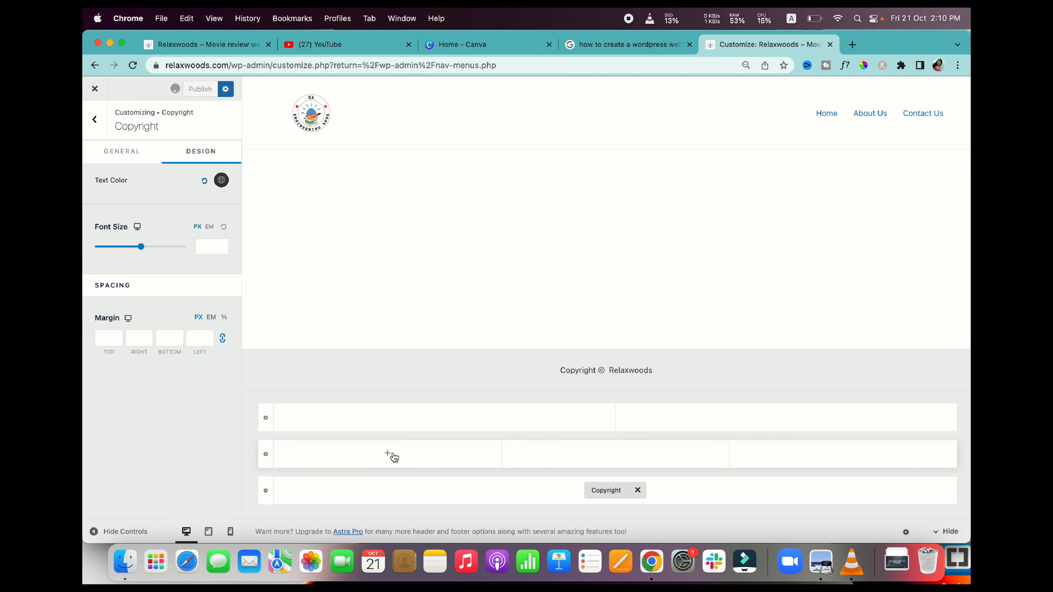
- Leave the footer copyright settings and set the header's primary menu hover style to Zoom In
{"action": "left_click", "coordinate": [104, 123]}
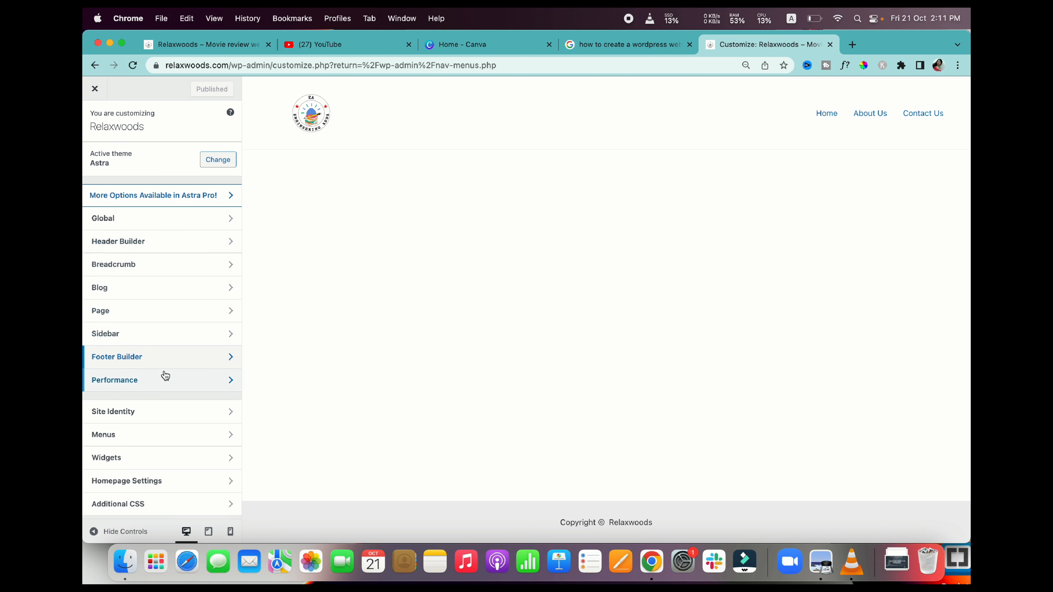
{"action": "left_click", "coordinate": [152, 439]}
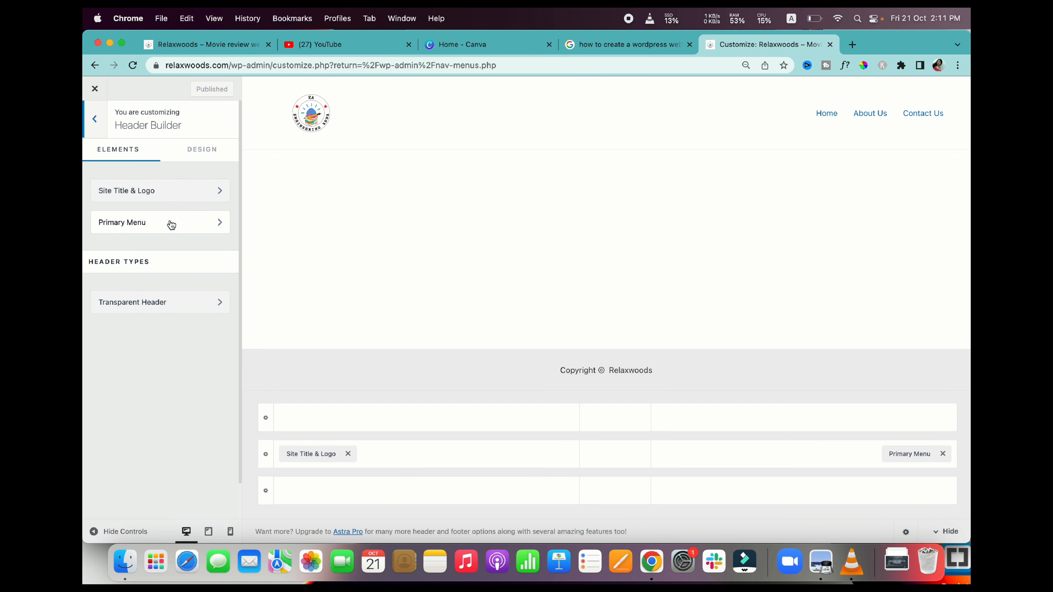
{"action": "left_click", "coordinate": [169, 222]}
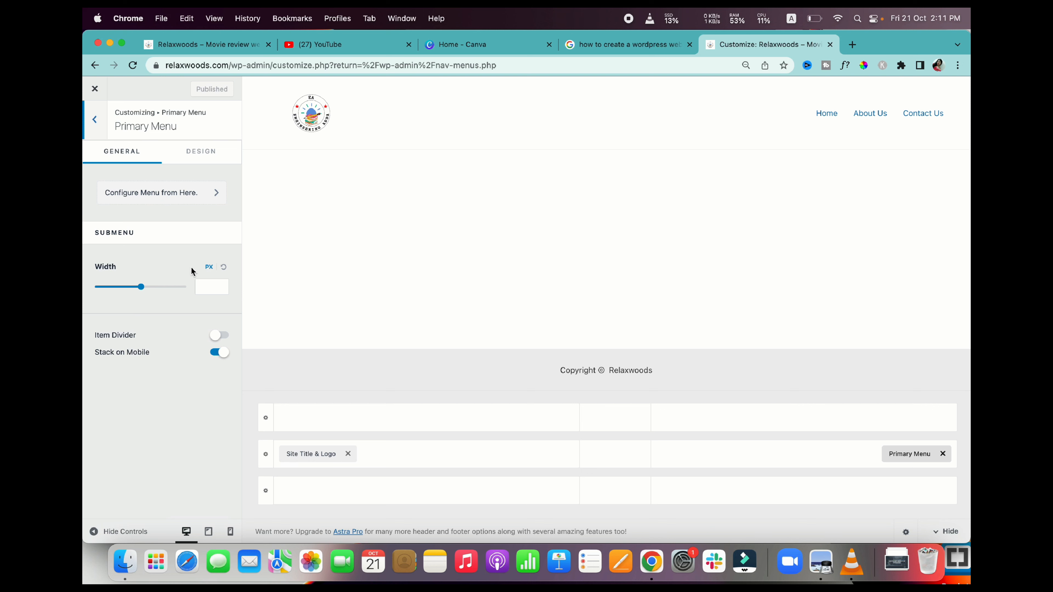
{"action": "left_click", "coordinate": [214, 154]}
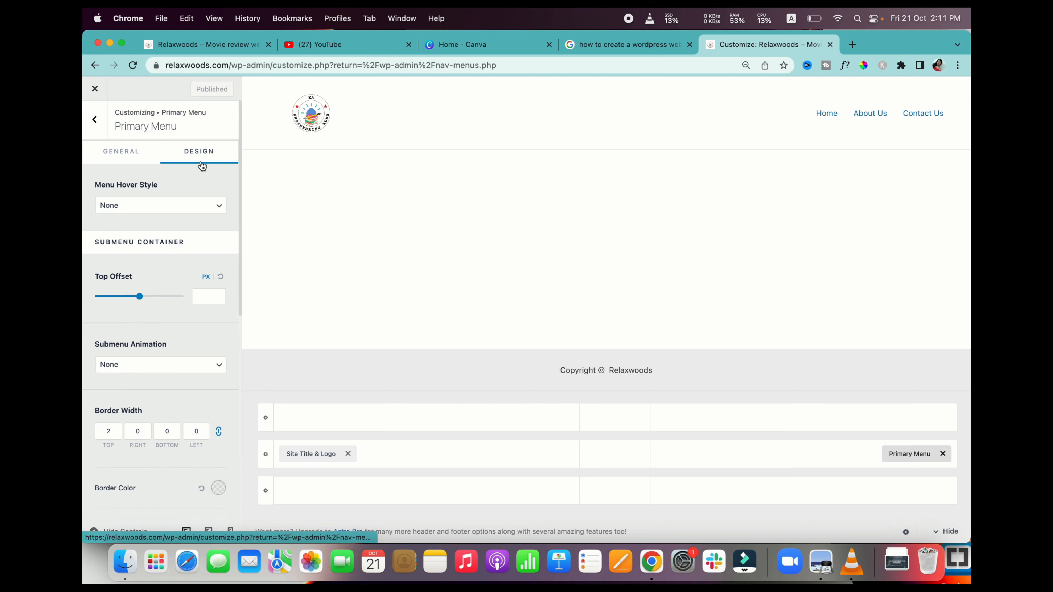
{"action": "left_click", "coordinate": [191, 207]}
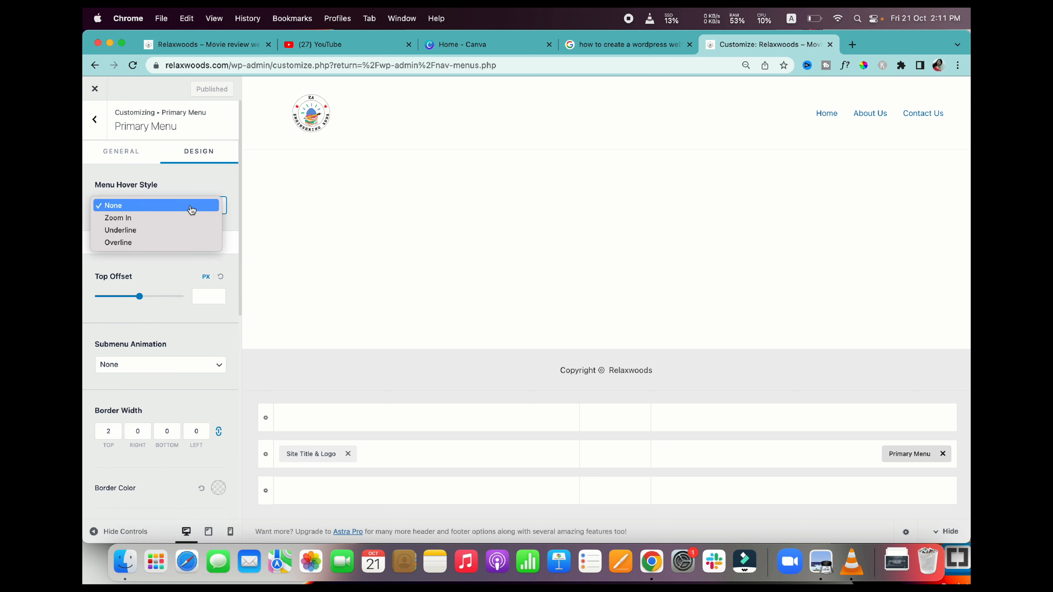
{"action": "left_click", "coordinate": [145, 219]}
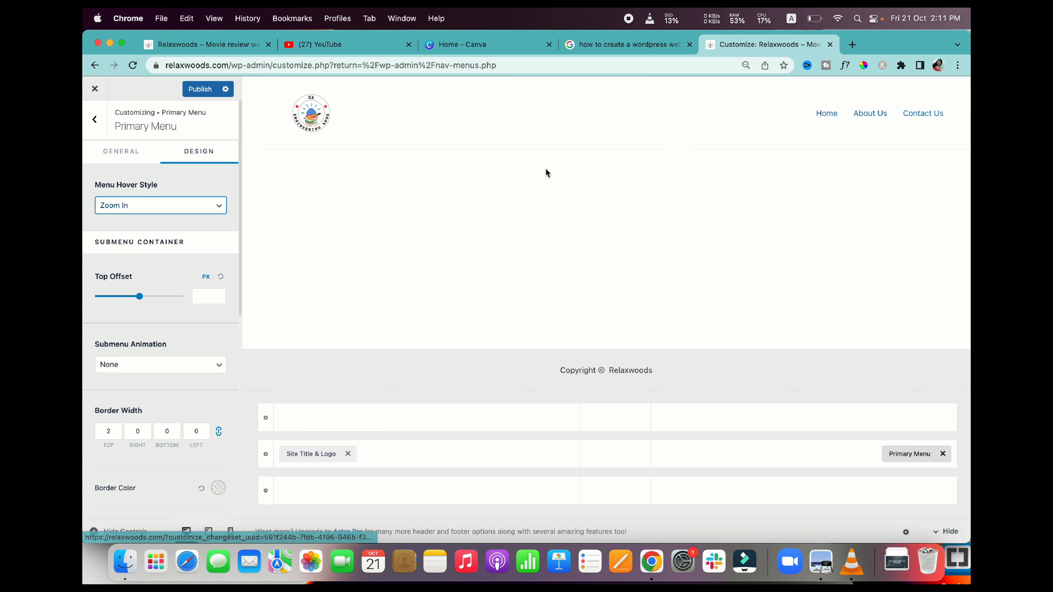
- Try the custom blue #1029D0 as the primary menu's text/link color, and settle on the dark grey preset #3A3A3A
{"action": "scroll", "coordinate": [131, 352], "scroll_direction": "down", "scroll_amount": 3}
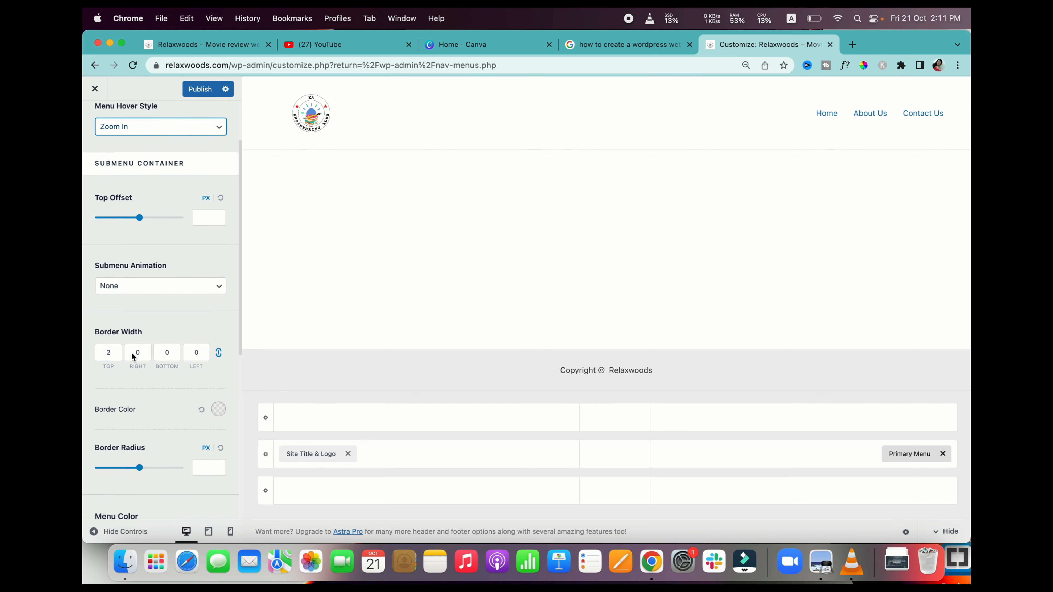
{"action": "scroll", "coordinate": [131, 352], "scroll_direction": "down", "scroll_amount": 6}
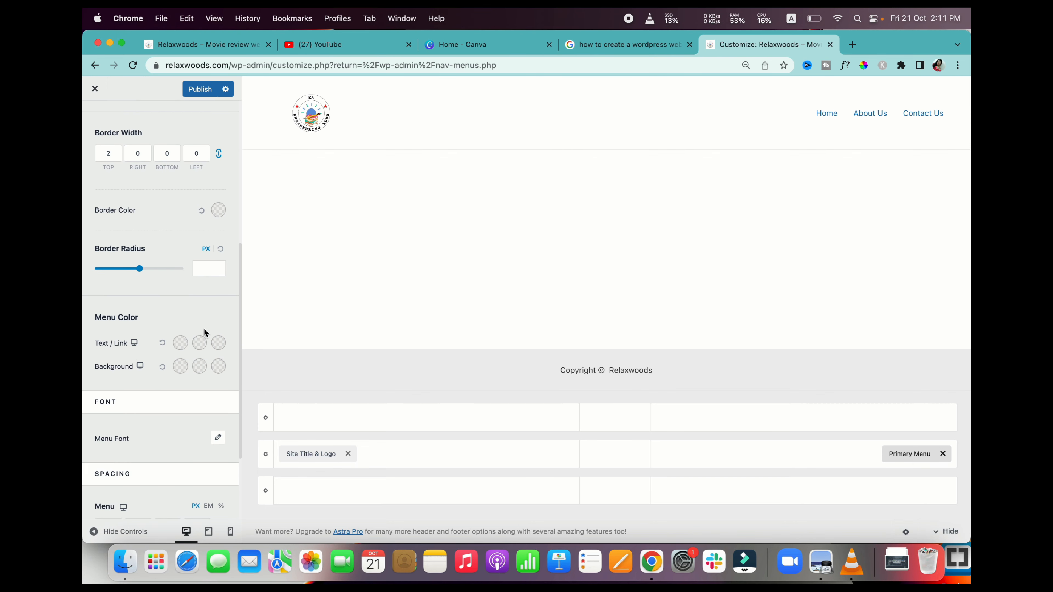
{"action": "scroll", "coordinate": [204, 329], "scroll_direction": "down", "scroll_amount": 3}
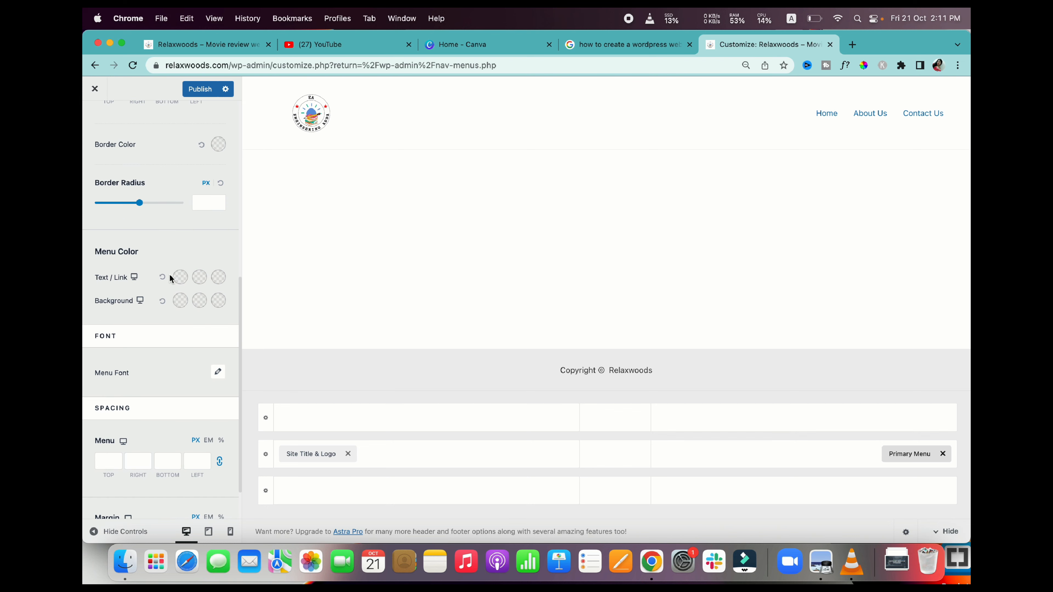
{"action": "left_click", "coordinate": [181, 278]}
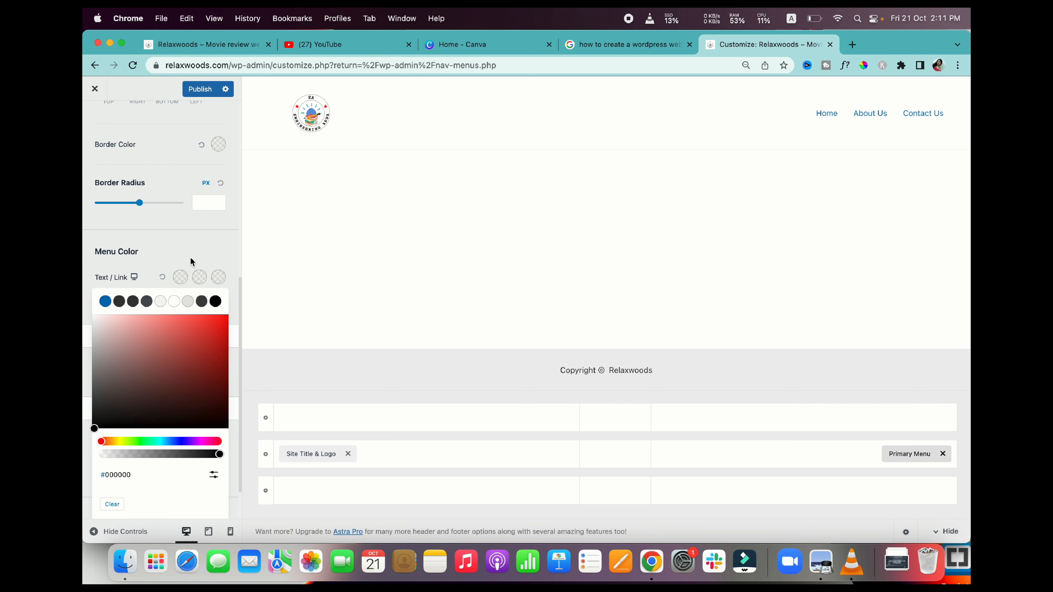
{"action": "left_click", "coordinate": [178, 442]}
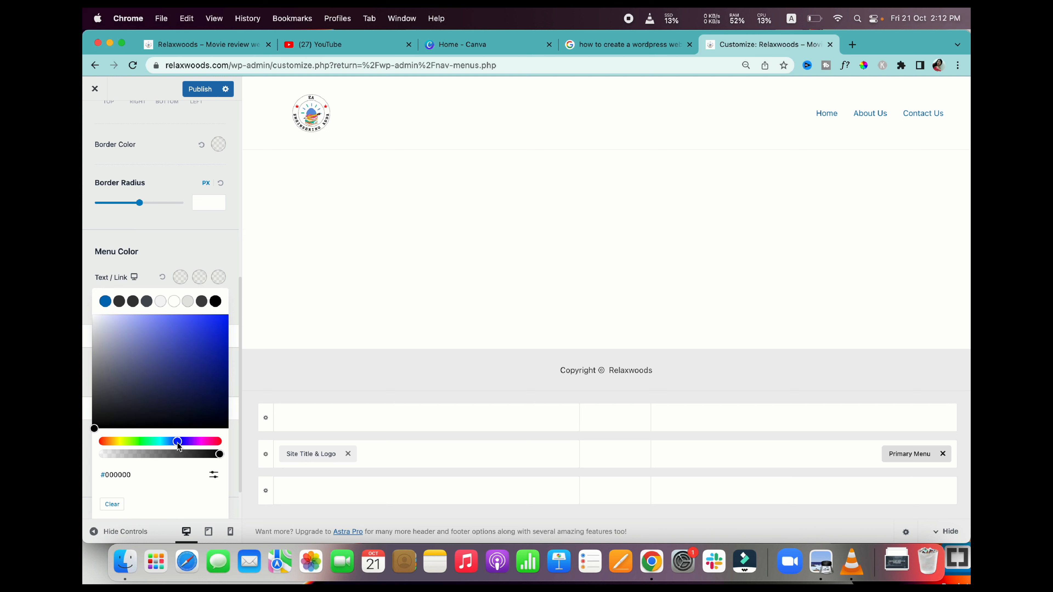
{"action": "left_click", "coordinate": [213, 338]}
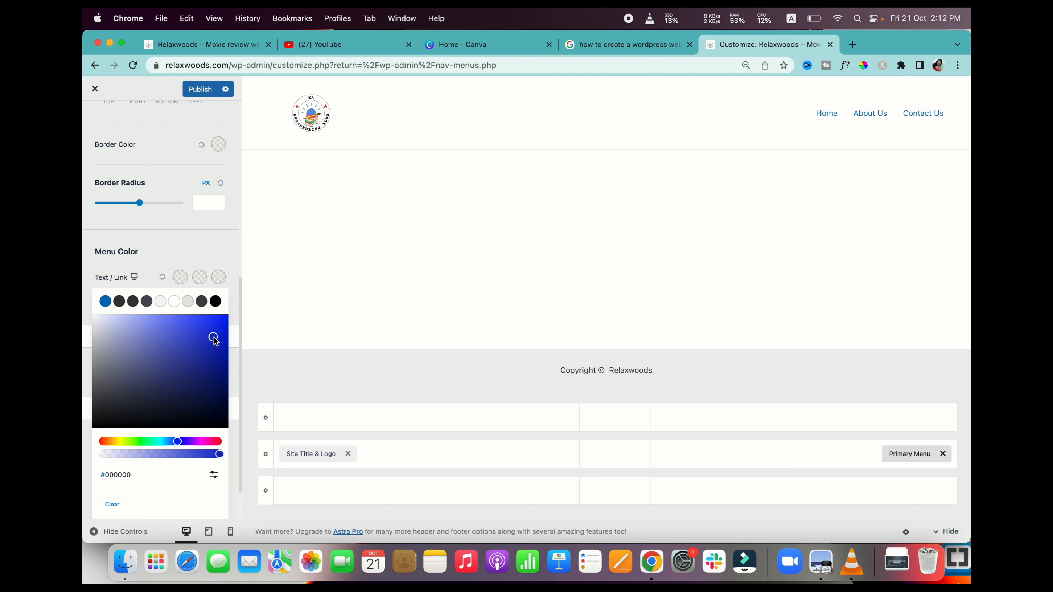
{"action": "left_click_drag", "start_coordinate": [215, 341], "coordinate": [217, 336]}
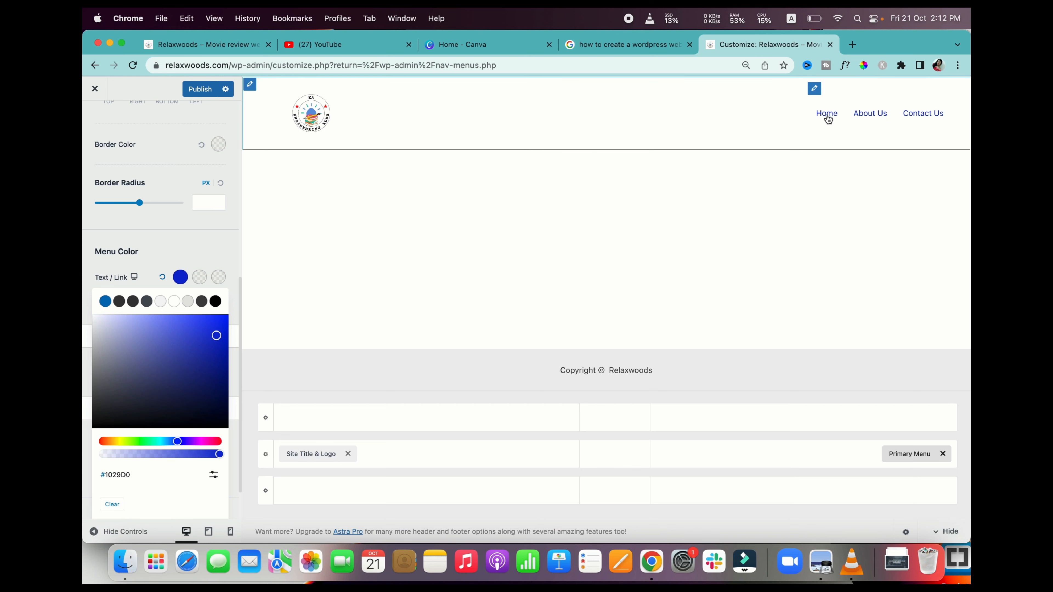
{"action": "left_click", "coordinate": [120, 302]}
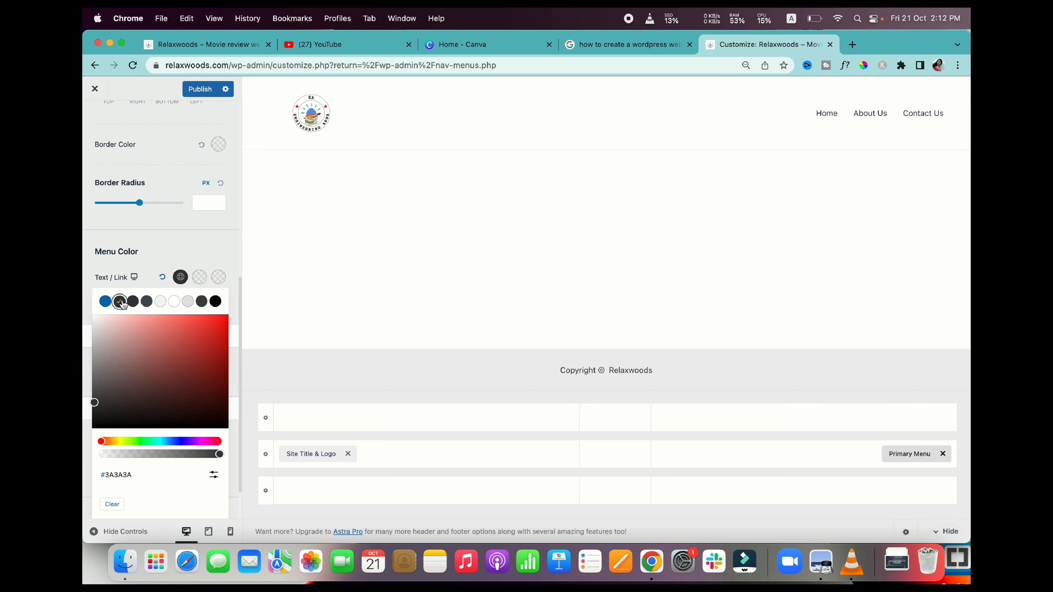
{"action": "left_click", "coordinate": [172, 254]}
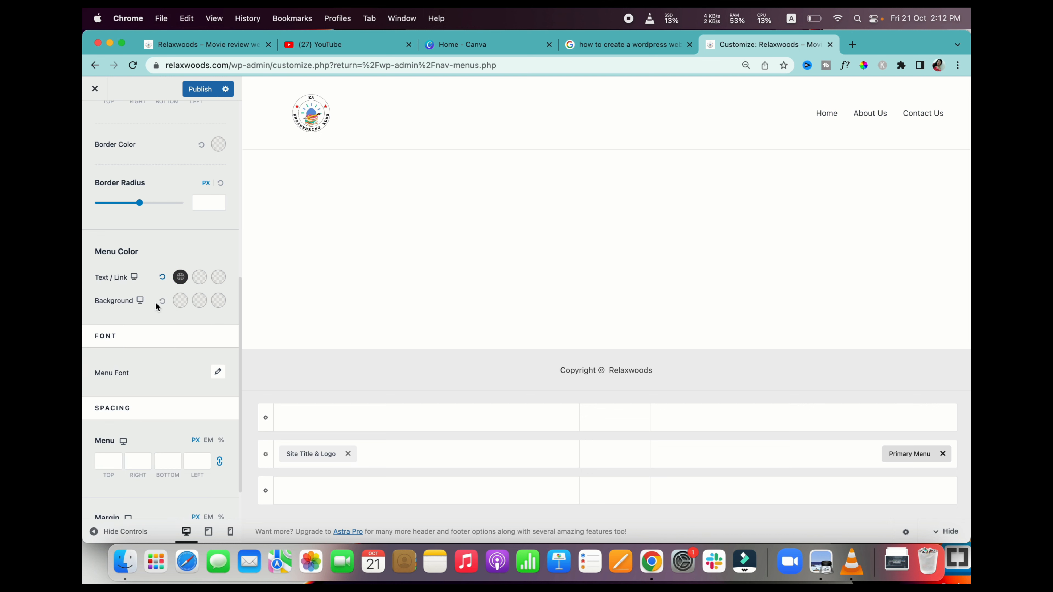
- Set the primary menu font to the Helvetica family with Bold 700 weight
{"action": "scroll", "coordinate": [173, 377], "scroll_direction": "down", "scroll_amount": 2}
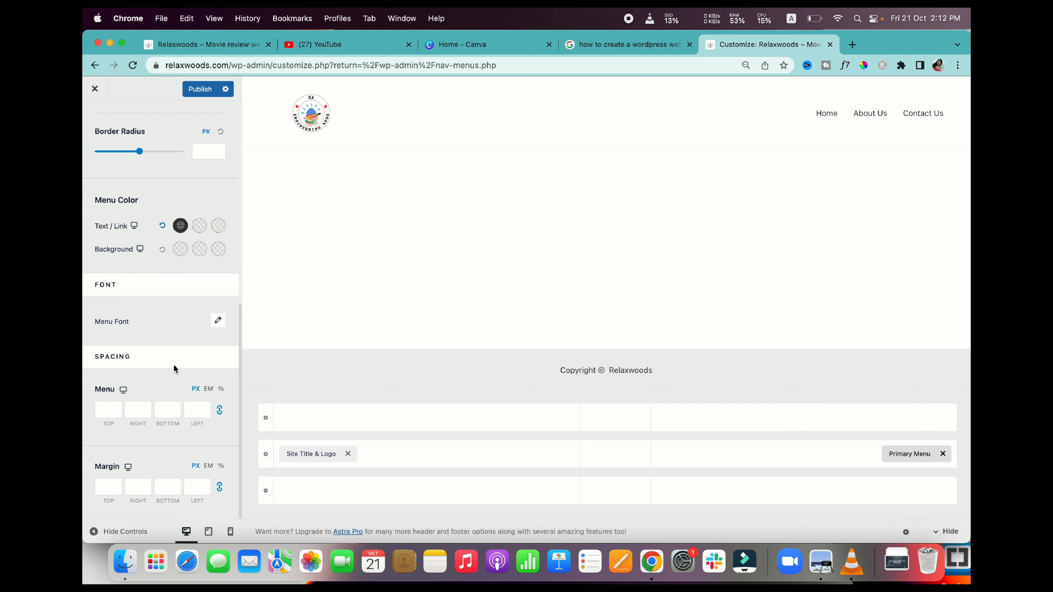
{"action": "left_click", "coordinate": [217, 321]}
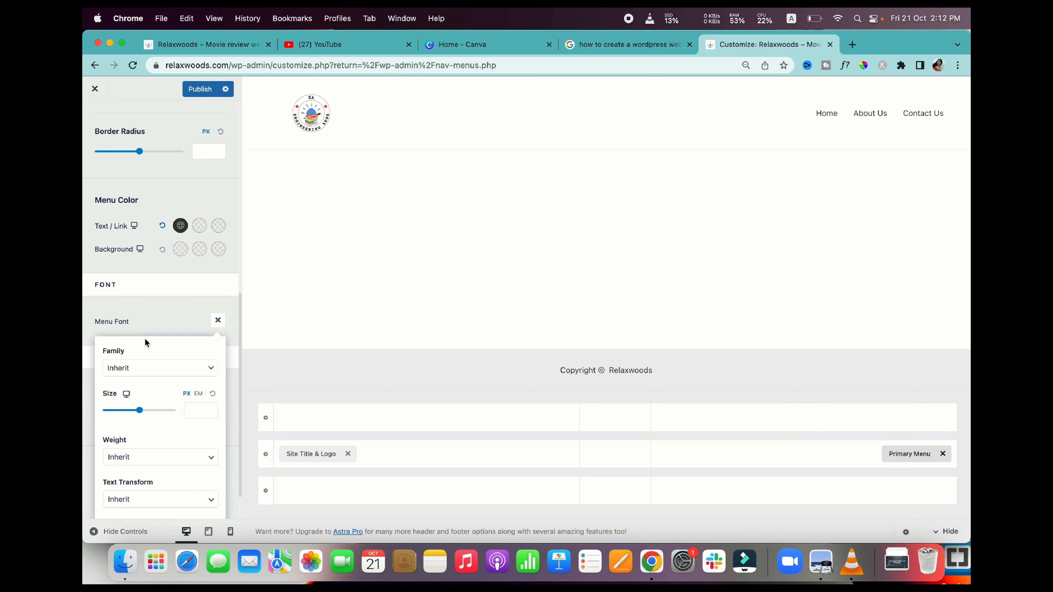
{"action": "left_click", "coordinate": [185, 369]}
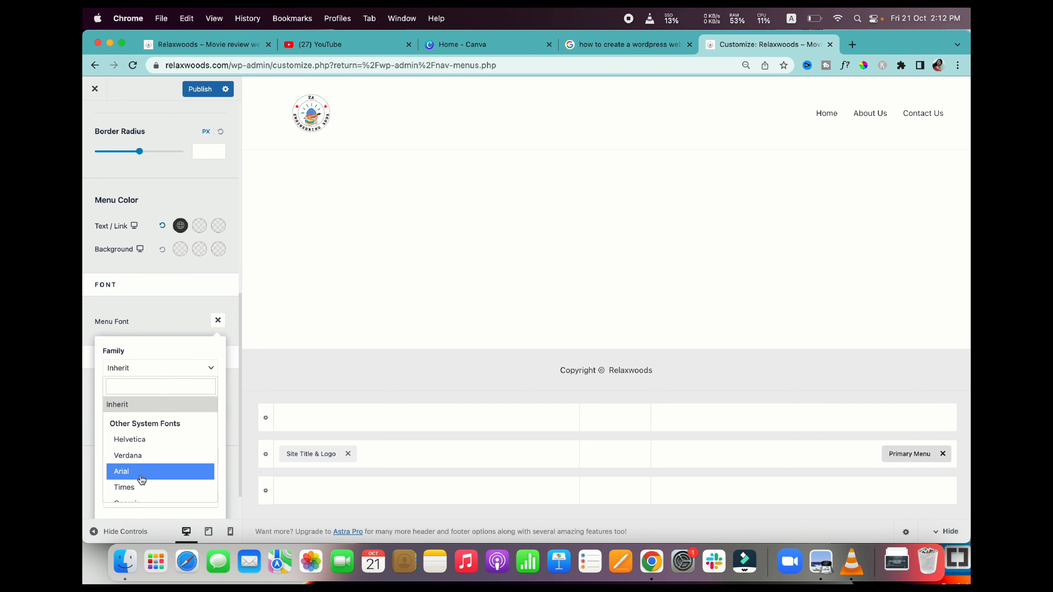
{"action": "left_click", "coordinate": [142, 439]}
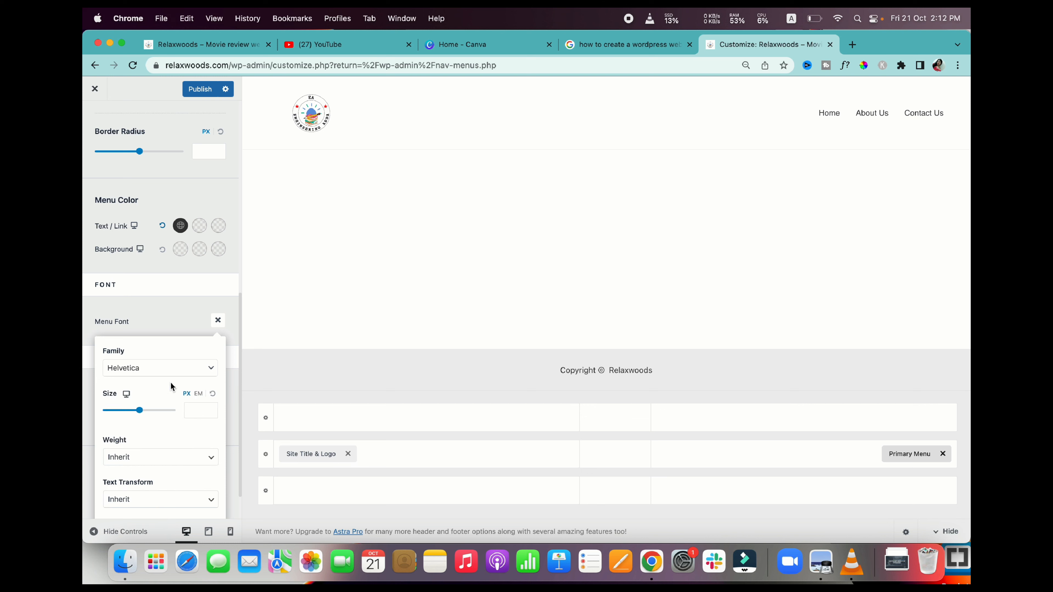
{"action": "scroll", "coordinate": [150, 481], "scroll_direction": "down", "scroll_amount": 2}
{"action": "left_click", "coordinate": [198, 415]}
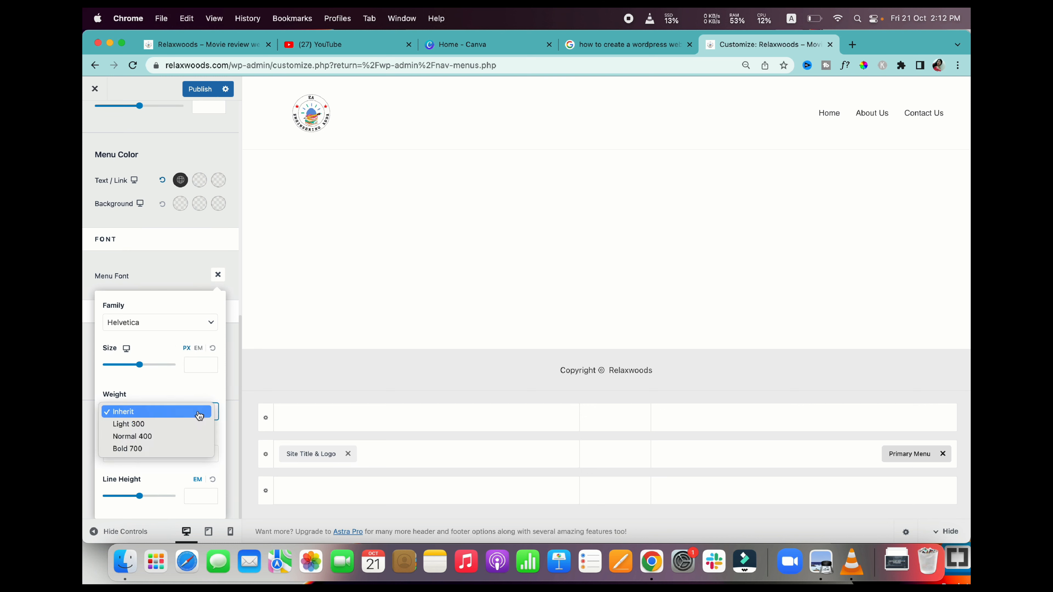
{"action": "left_click", "coordinate": [138, 448]}
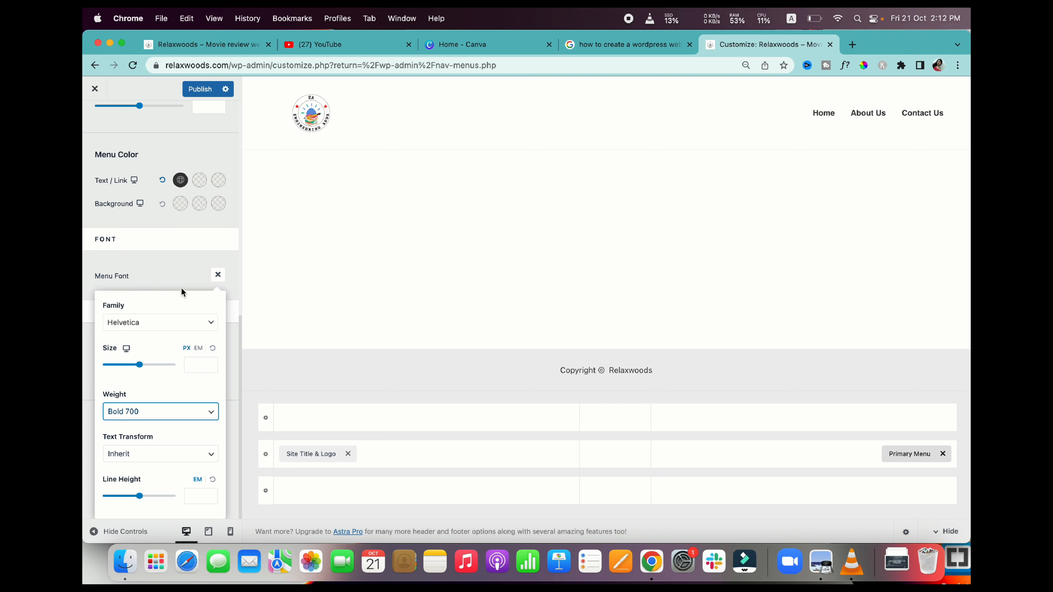
{"action": "left_click", "coordinate": [194, 282]}
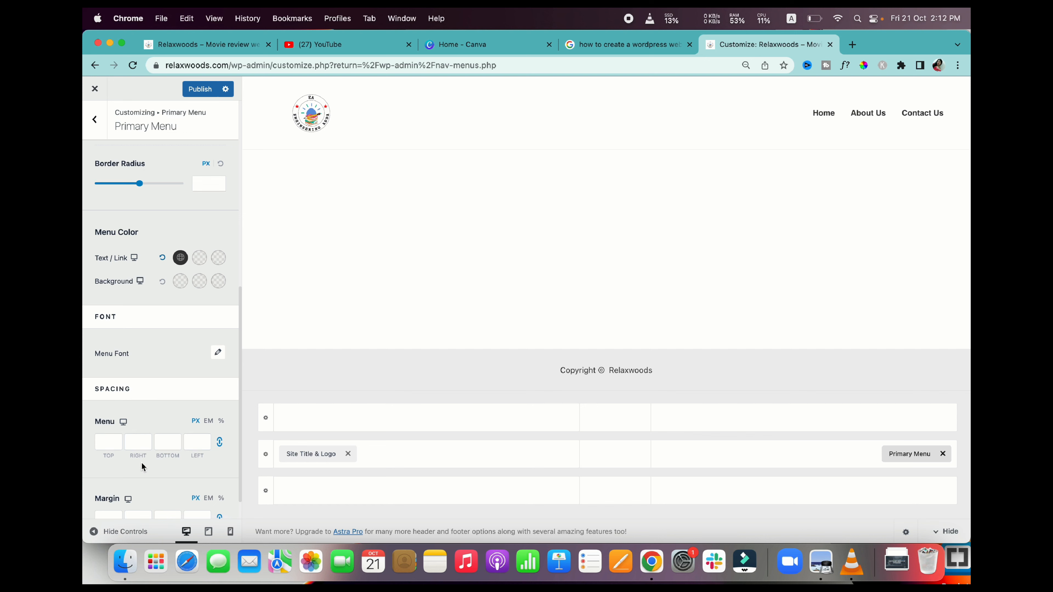
- Try to apply the blue preset as the primary menu's background color
{"action": "scroll", "coordinate": [141, 462], "scroll_direction": "down", "scroll_amount": 2}
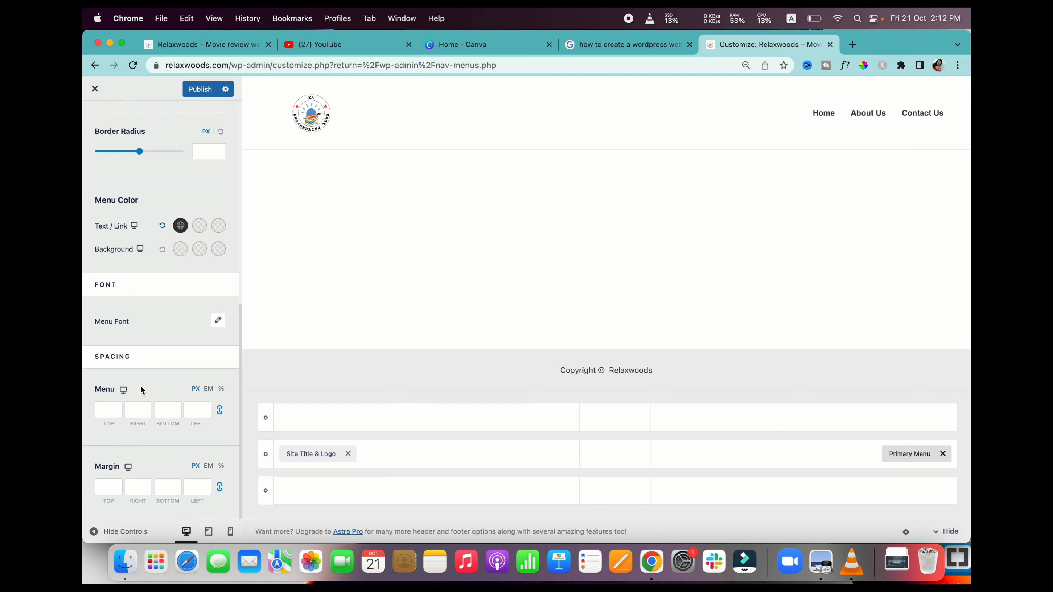
{"action": "scroll", "coordinate": [141, 387], "scroll_direction": "up", "scroll_amount": 3}
{"action": "scroll", "coordinate": [140, 390], "scroll_direction": "up", "scroll_amount": 2}
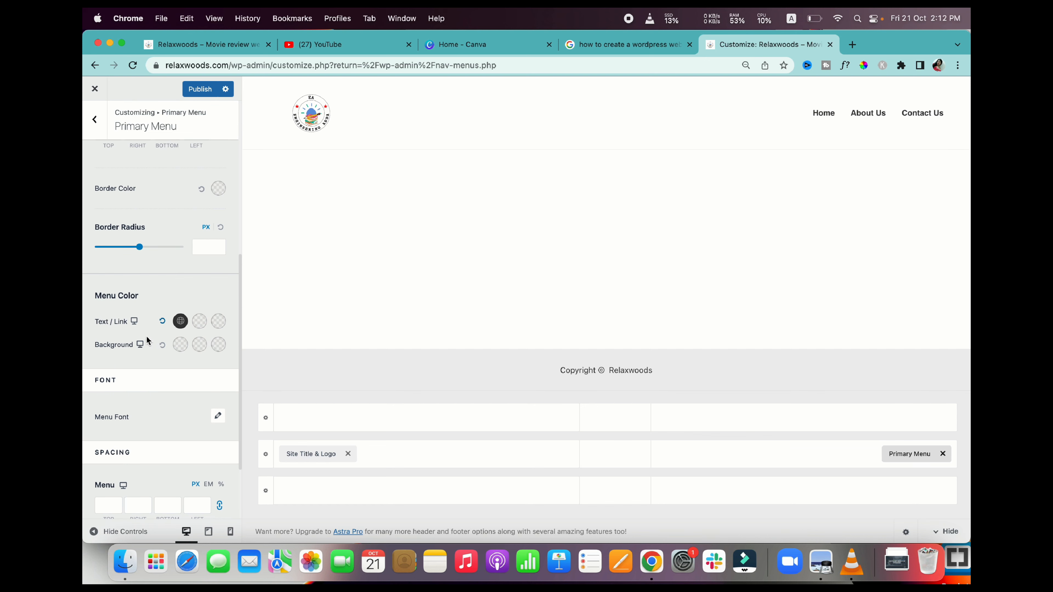
{"action": "left_click", "coordinate": [181, 349]}
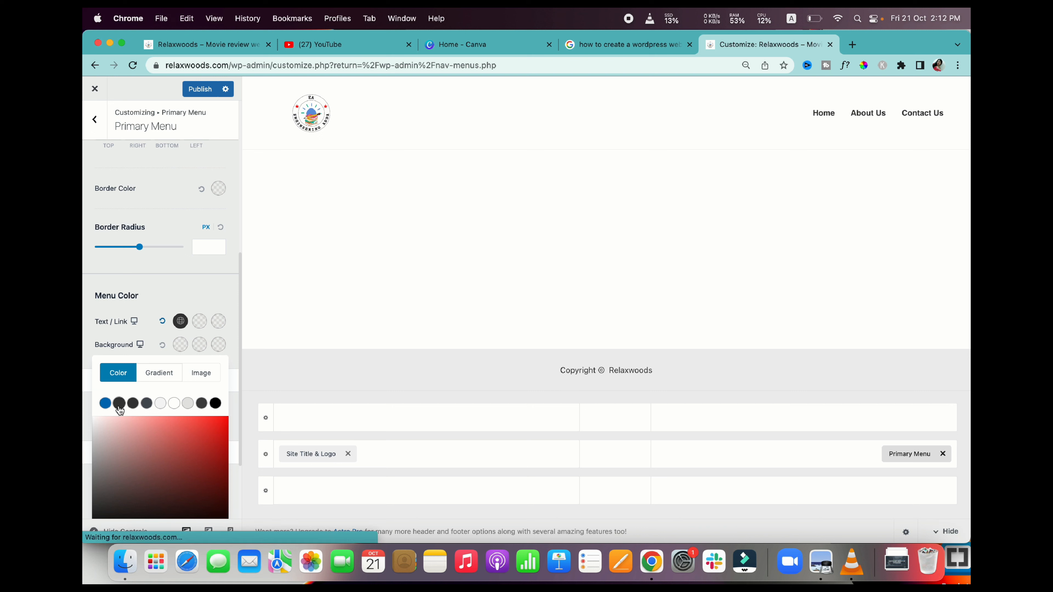
{"action": "left_click", "coordinate": [106, 403]}
{"action": "left_click", "coordinate": [106, 404]}
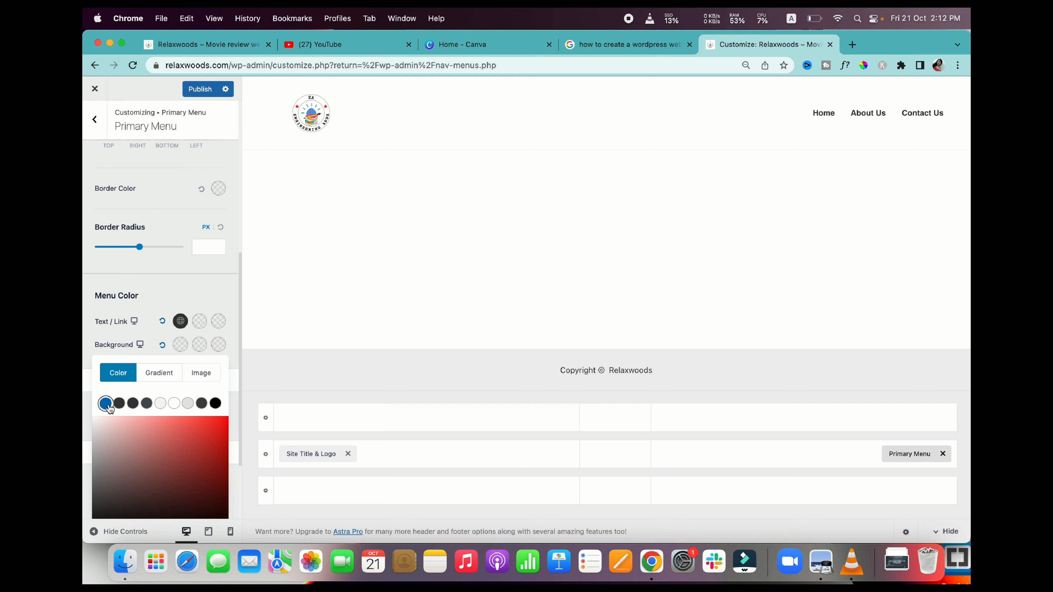
{"action": "scroll", "coordinate": [217, 350], "scroll_direction": "down", "scroll_amount": 3}
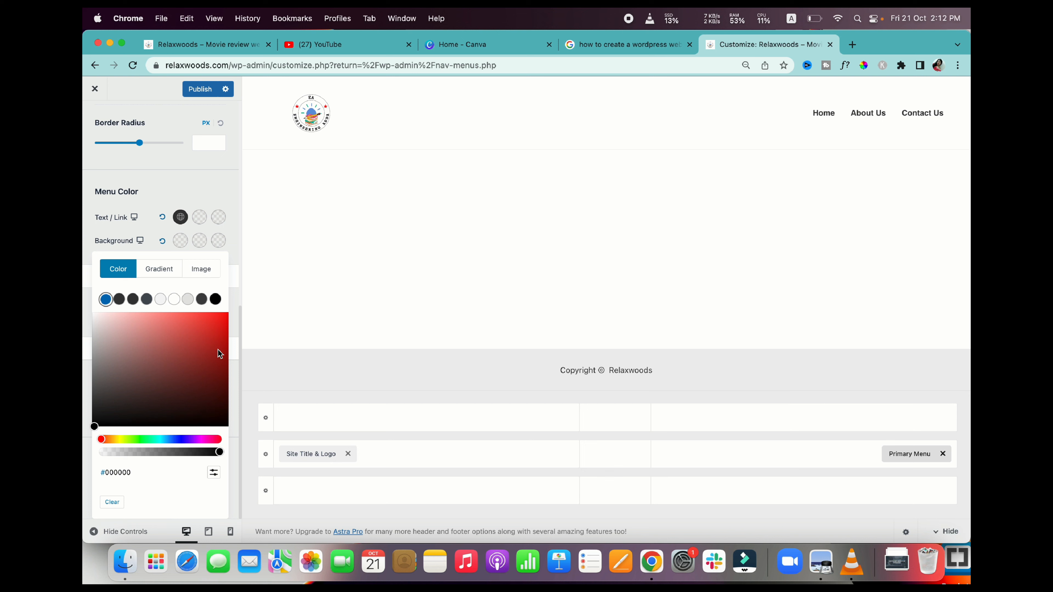
- Publish the primary menu changes and return to the customizer's main settings list
{"action": "scroll", "coordinate": [218, 350], "scroll_direction": "up", "scroll_amount": 10}
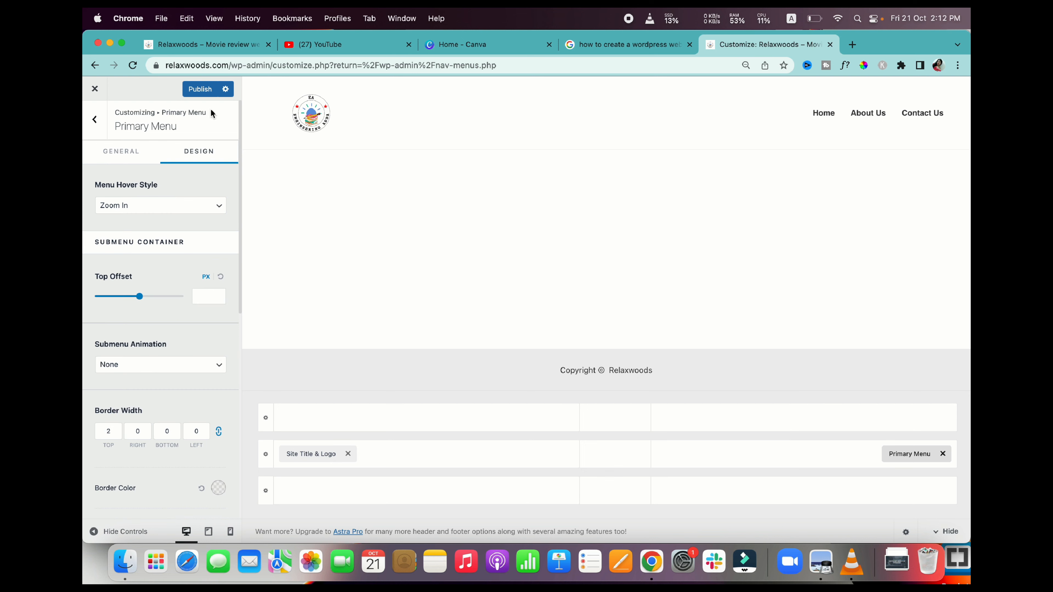
{"action": "left_click", "coordinate": [131, 151]}
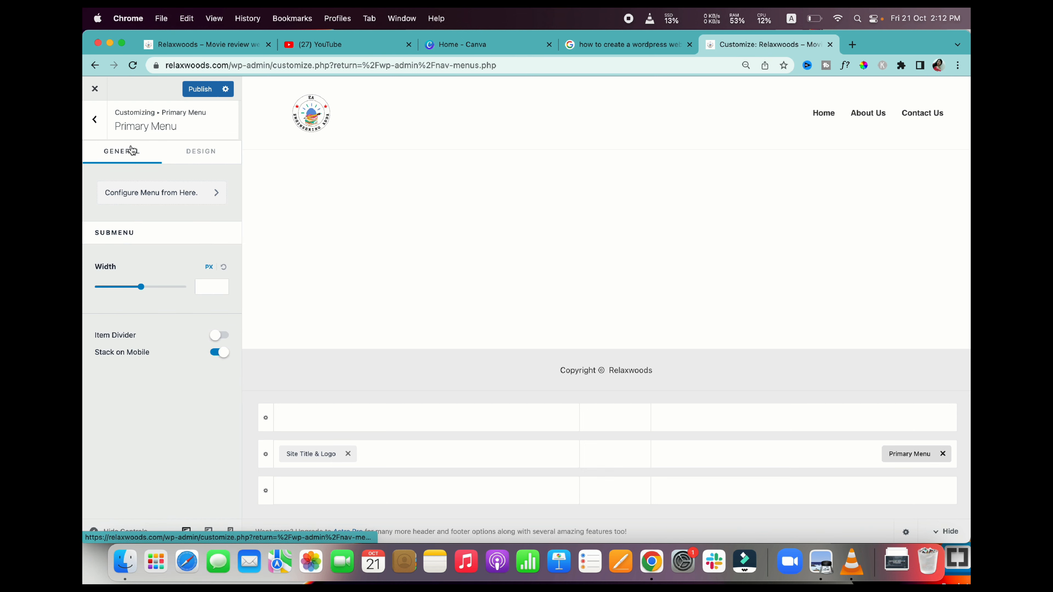
{"action": "left_click", "coordinate": [203, 91]}
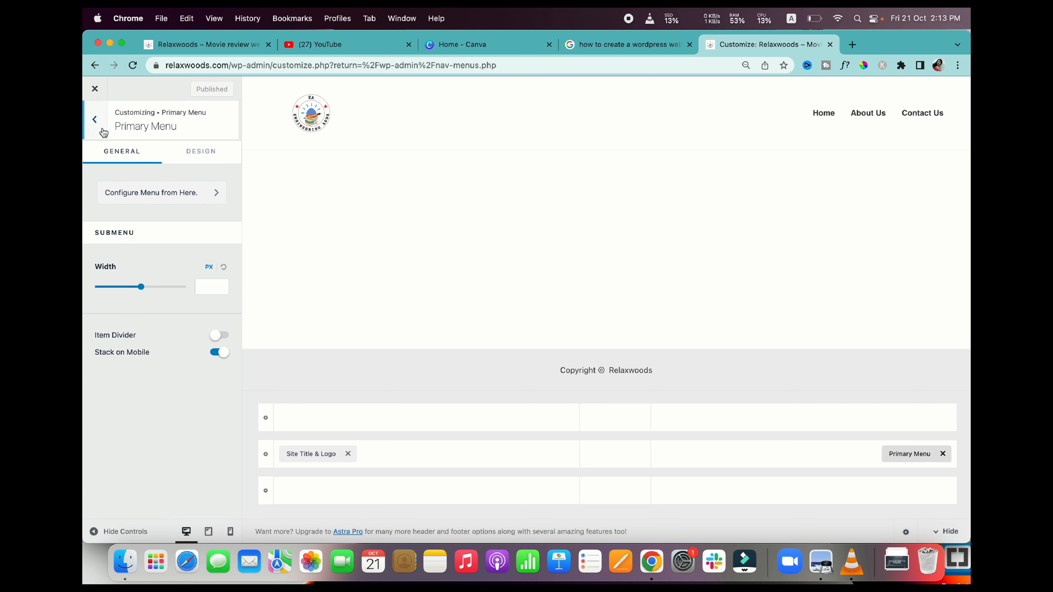
{"action": "left_click", "coordinate": [94, 121]}
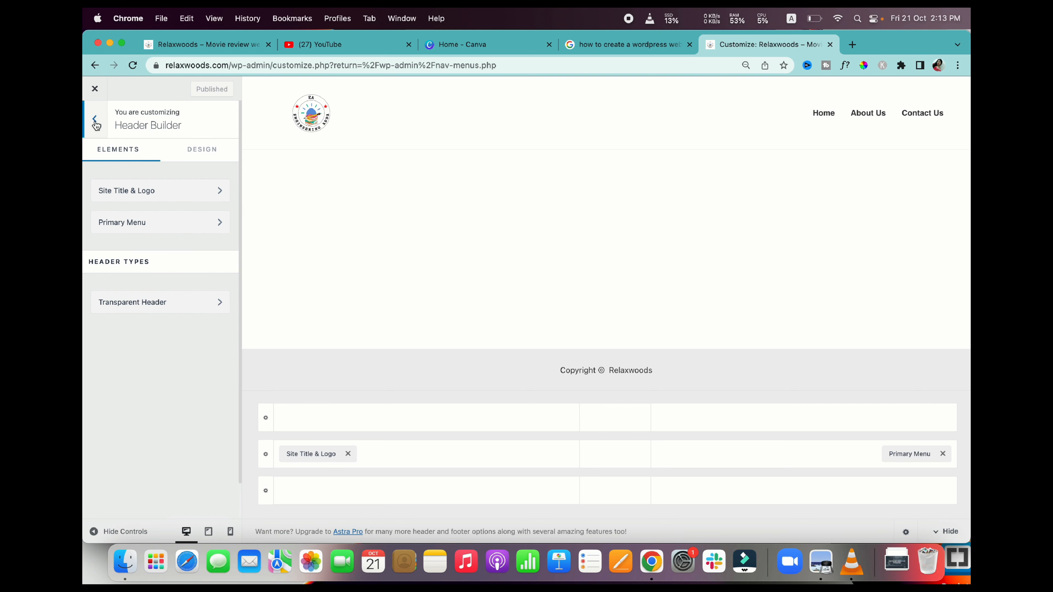
{"action": "left_click", "coordinate": [95, 121]}
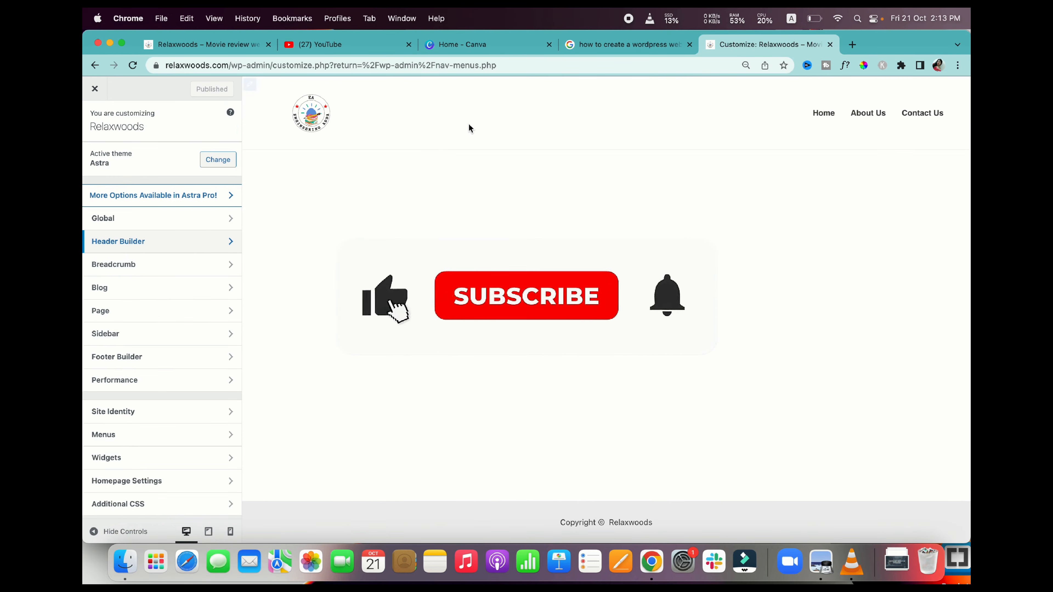